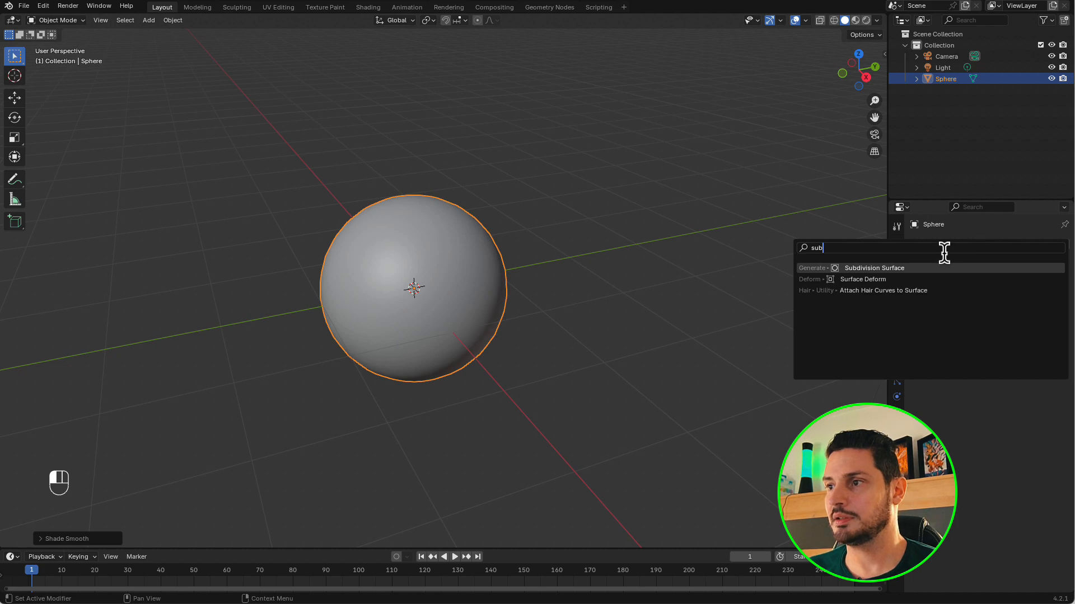
# Add a Subdivision Surface modifier with a viewport level of 2 to the sphere and apply it.
pyautogui.click(946, 267)
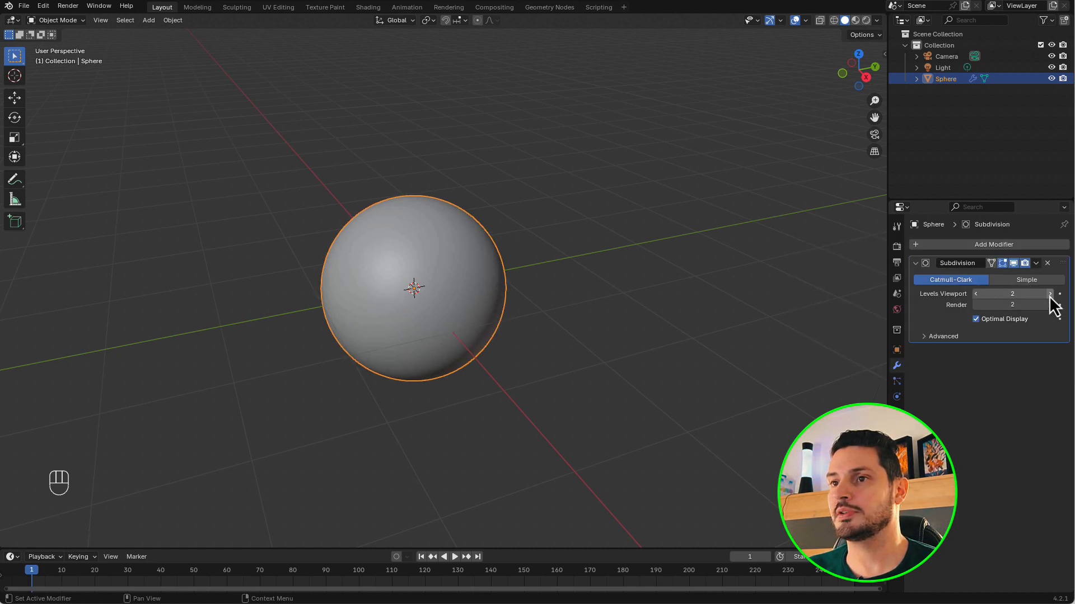
pyautogui.click(1035, 264)
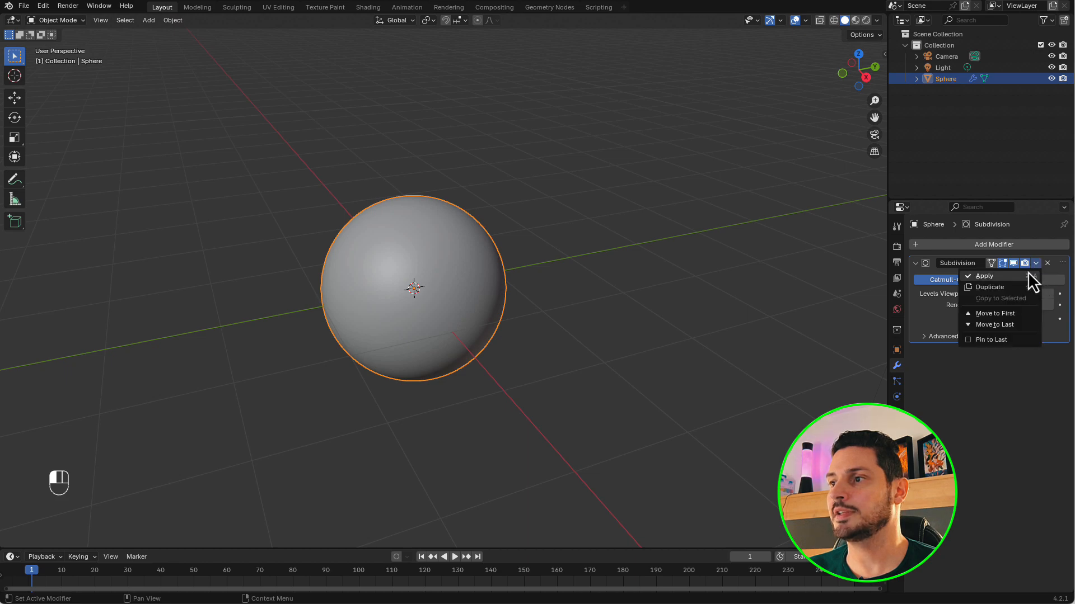
pyautogui.click(1033, 275)
# Add a cylinder object at the origin and delete all of its vertices in Edit Mode.
pyautogui.scroll(1, 399, 326)
pyautogui.hotkey('shift', 'a')
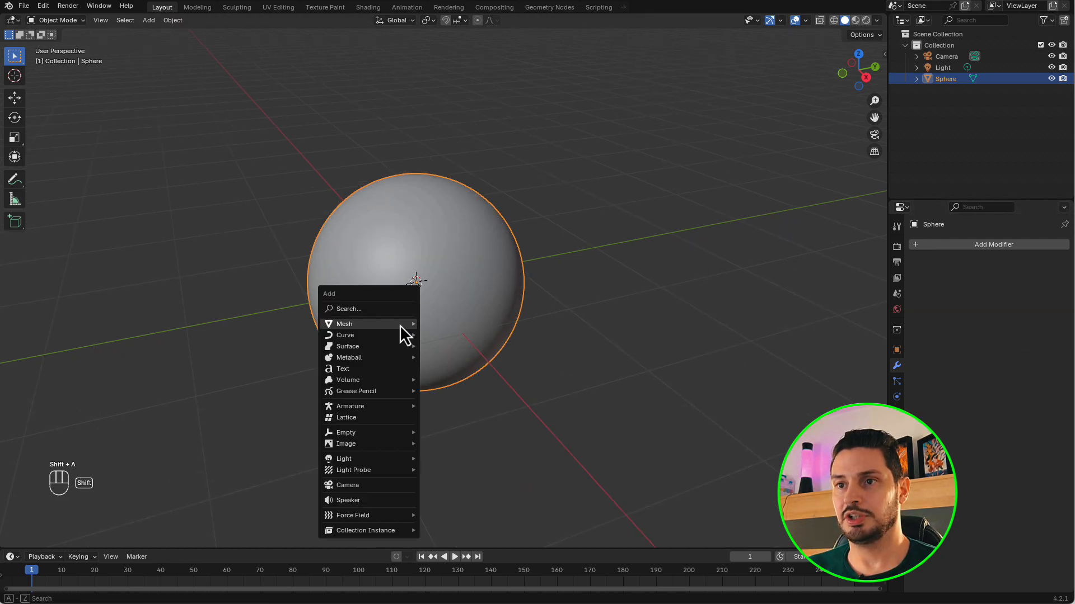
pyautogui.moveTo(399, 326)
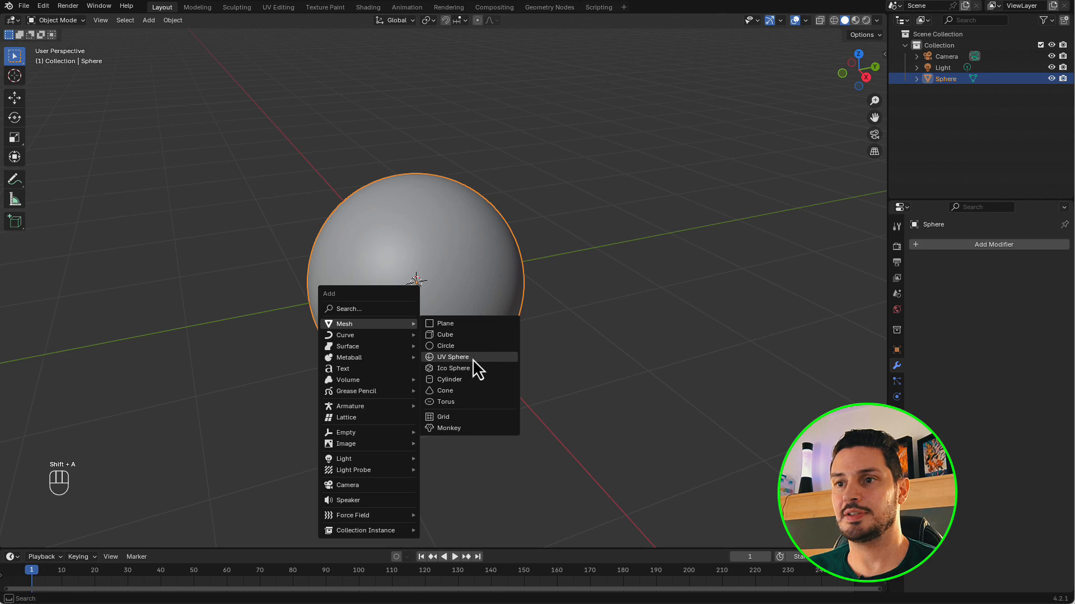
pyautogui.click(478, 378)
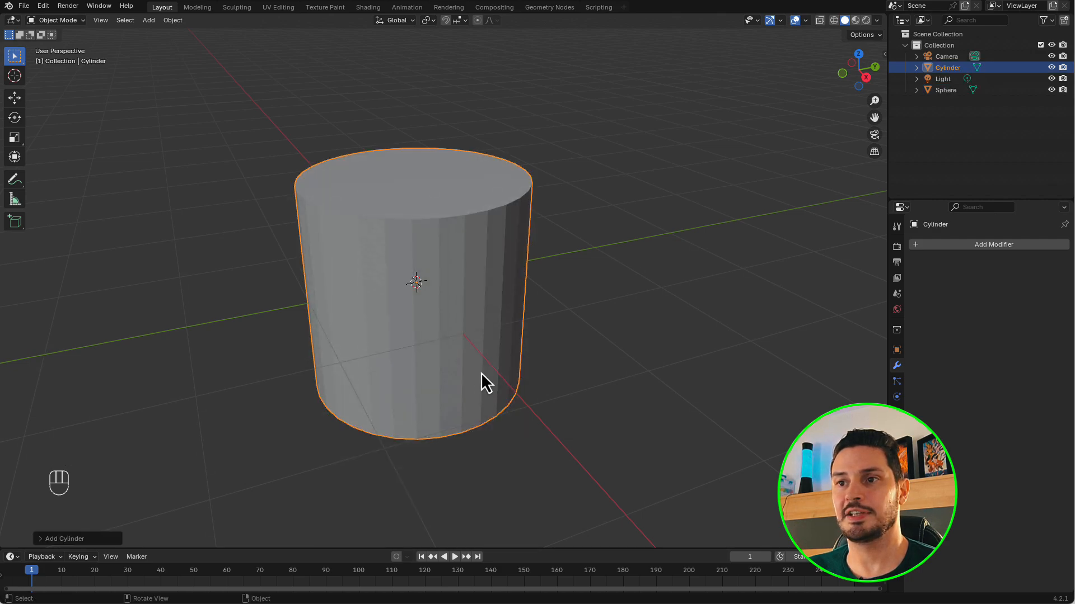
pyautogui.press('Tab')
pyautogui.scroll(3, 487, 327)
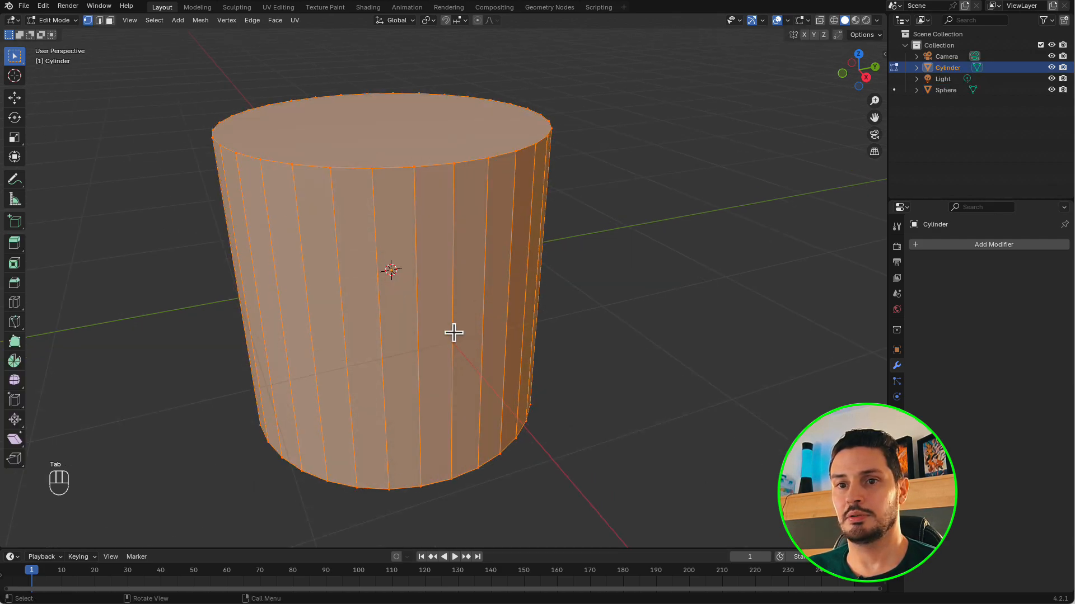
pyautogui.press('x')
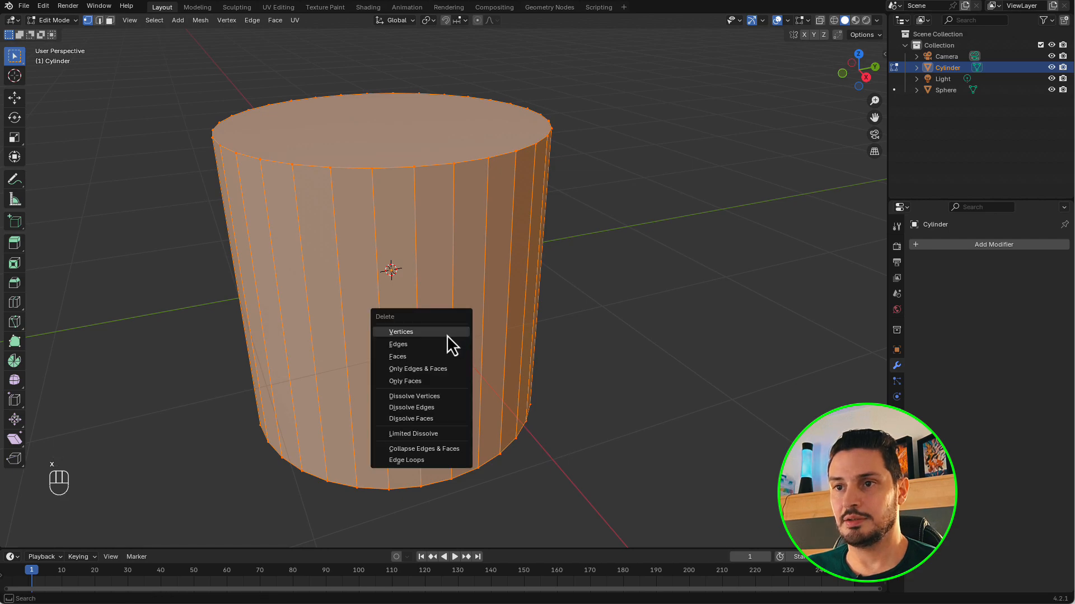
pyautogui.click(446, 333)
# Add a new cylinder with 10 vertices inside the emptied mesh object.
pyautogui.hotkey('shift', 'a')
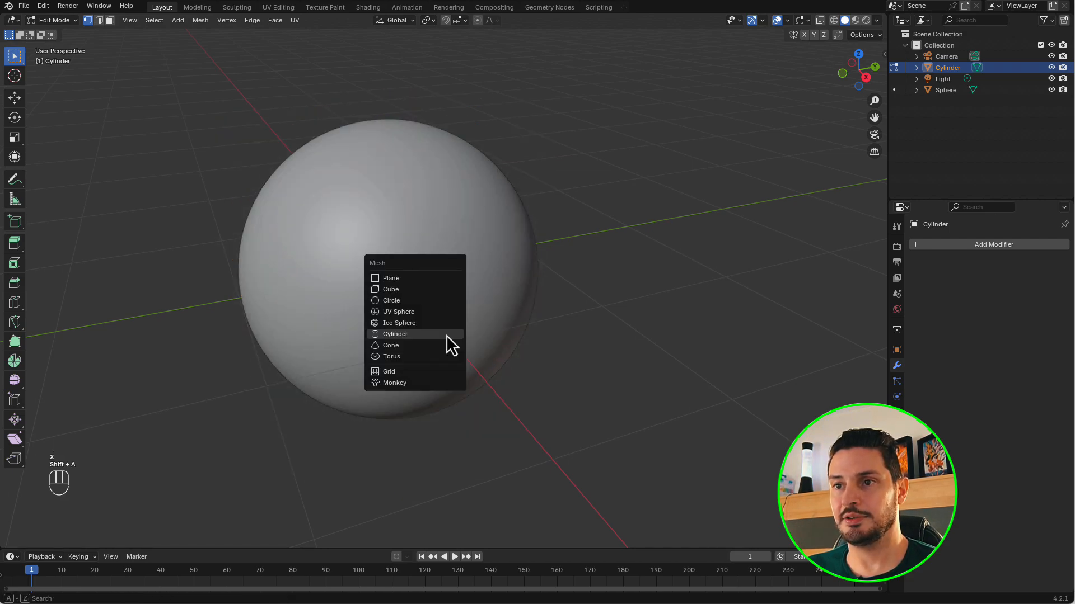
pyautogui.click(446, 334)
pyautogui.click(52, 538)
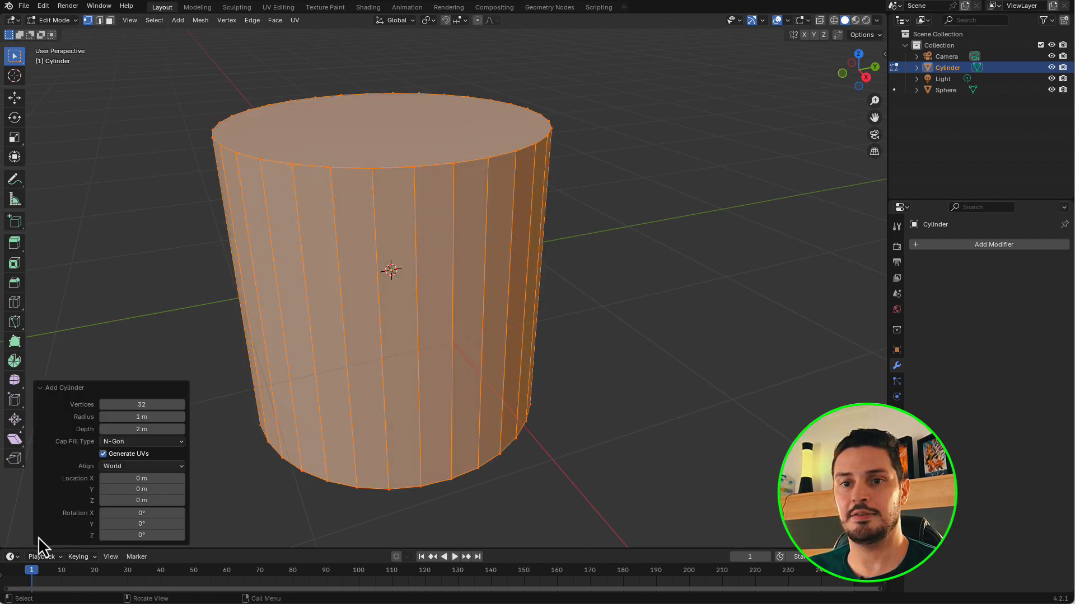
pyautogui.click(140, 405)
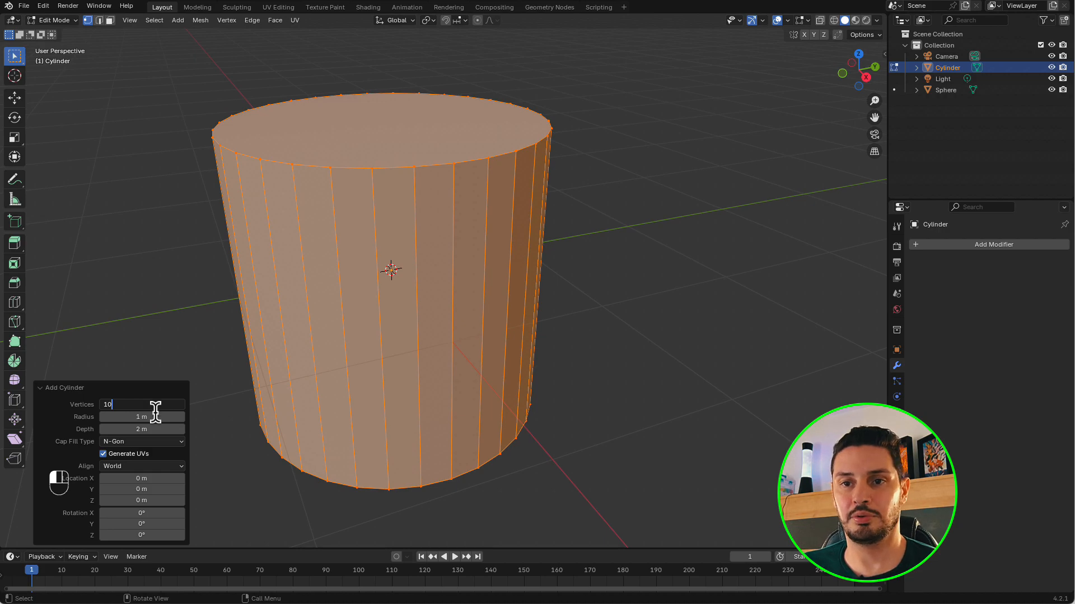
pyautogui.write('10')
pyautogui.press('Return')
# Flatten the cylinder to about 0.167 along Z and raise it about 1.58 m above the sphere.
pyautogui.press('s')
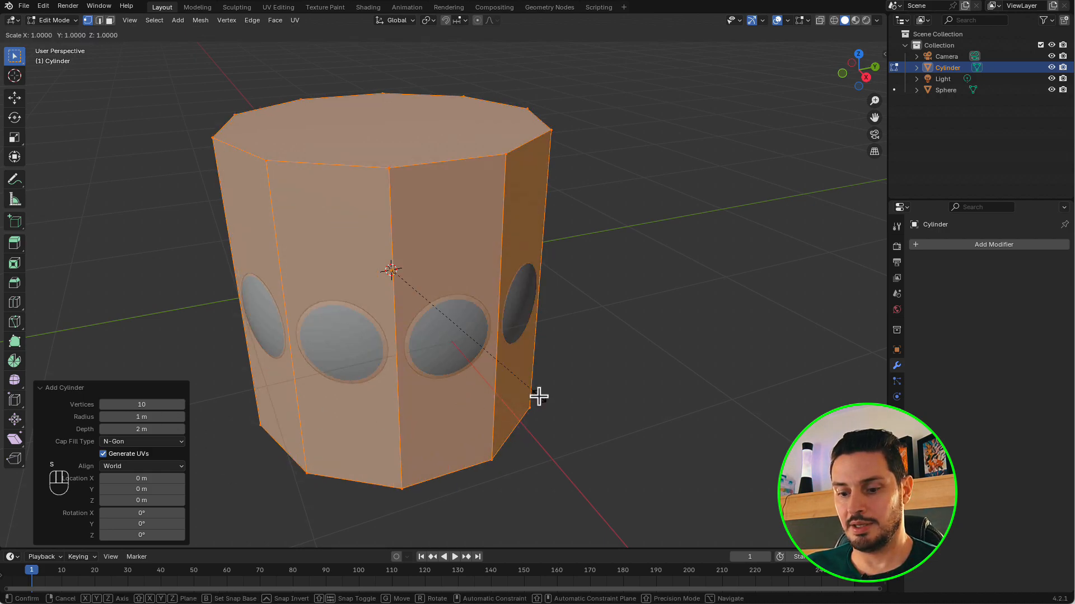
pyautogui.press('z')
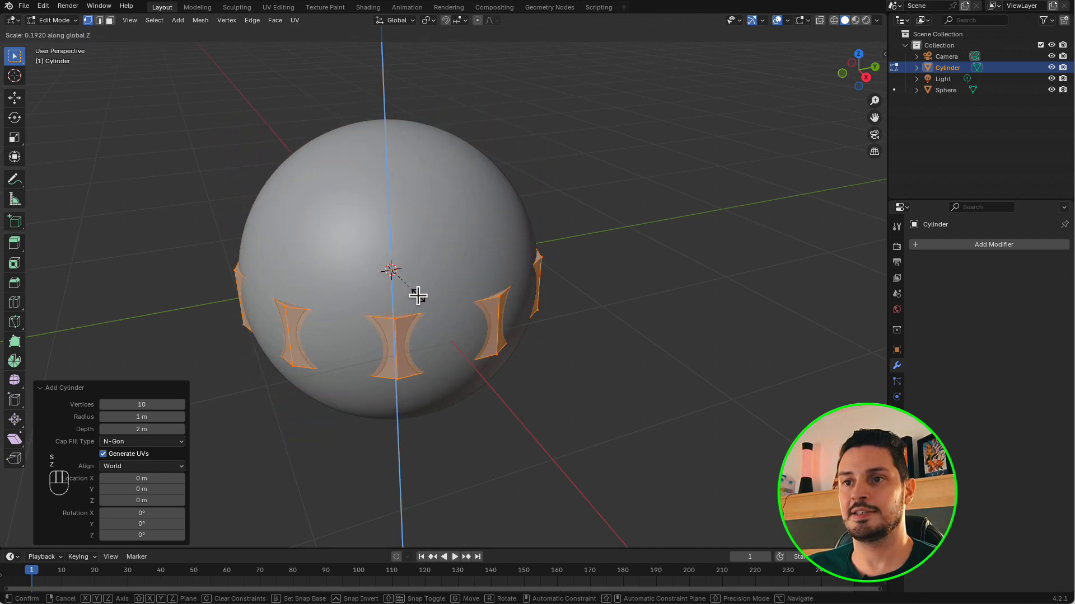
pyautogui.click(417, 290)
pyautogui.scroll(-3, 456, 347)
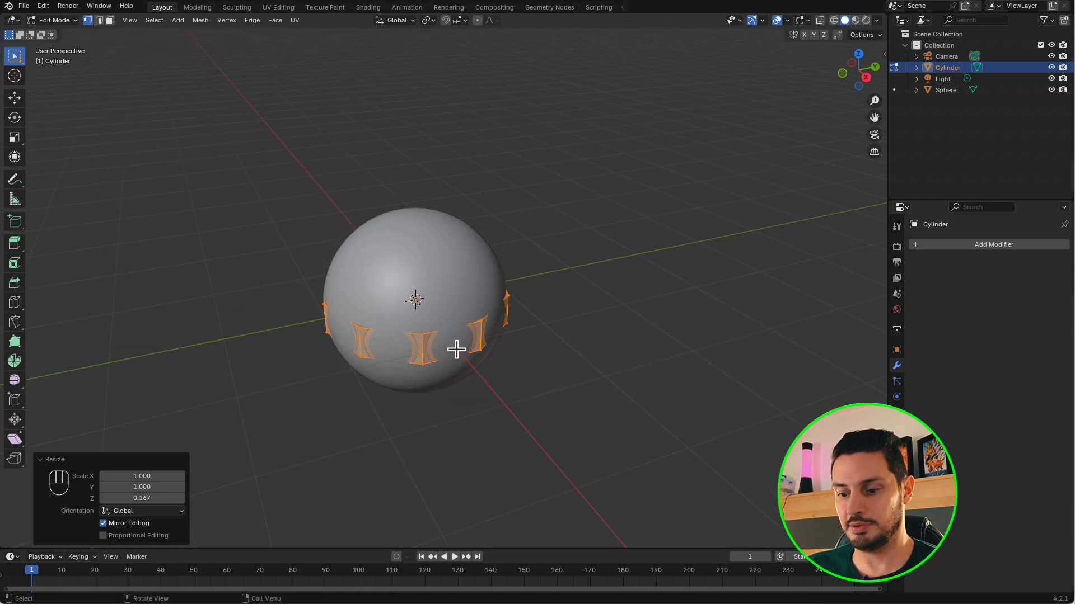
pyautogui.press('g')
pyautogui.press('z')
pyautogui.click(448, 207)
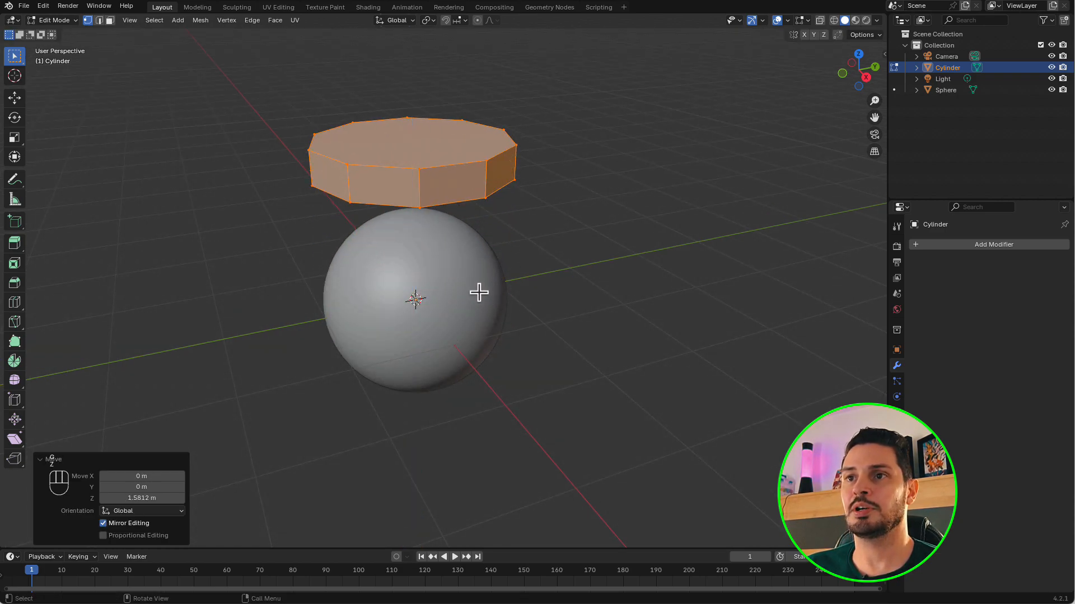
# Select the ring of vertical side edges in edge mode and reduce it to every other edge with Checker Deselect.
pyautogui.scroll(-3, 480, 290)
pyautogui.scroll(5, 499, 196)
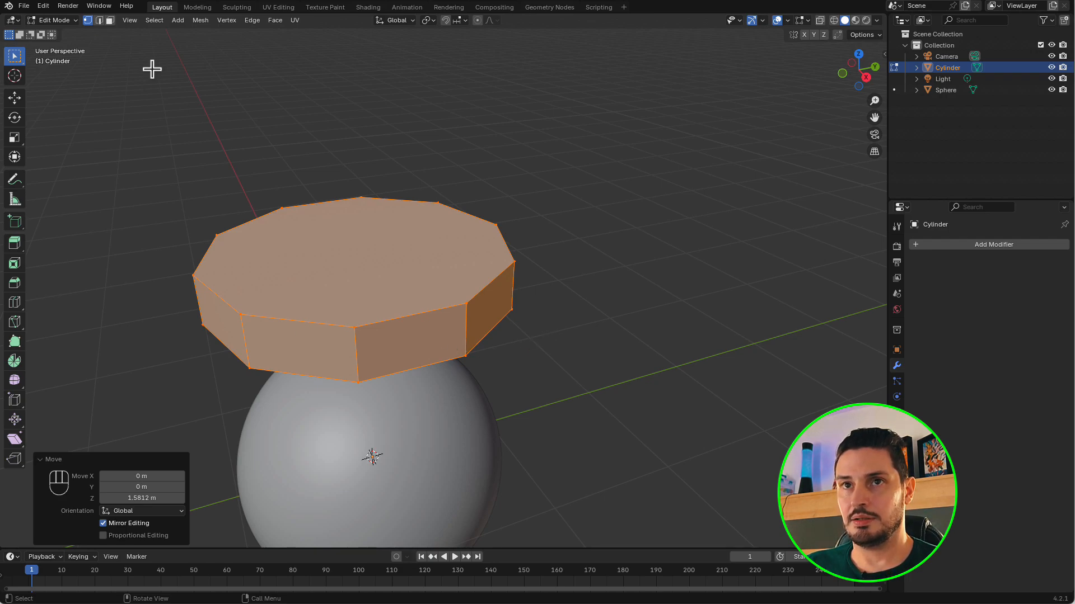
pyautogui.click(99, 20)
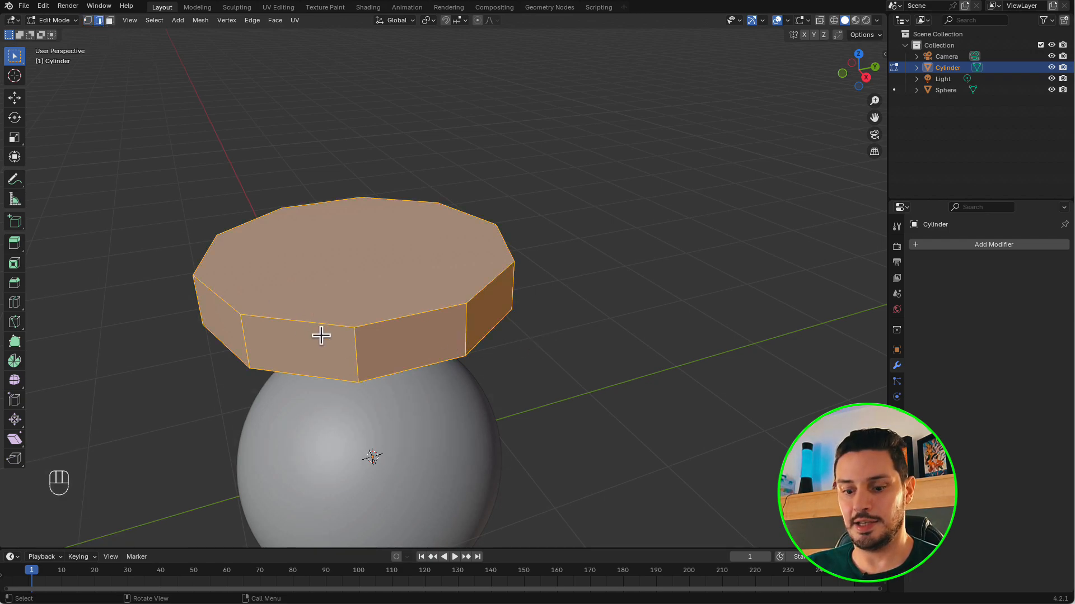
pyautogui.press('ctrl')
pyautogui.press('alt')
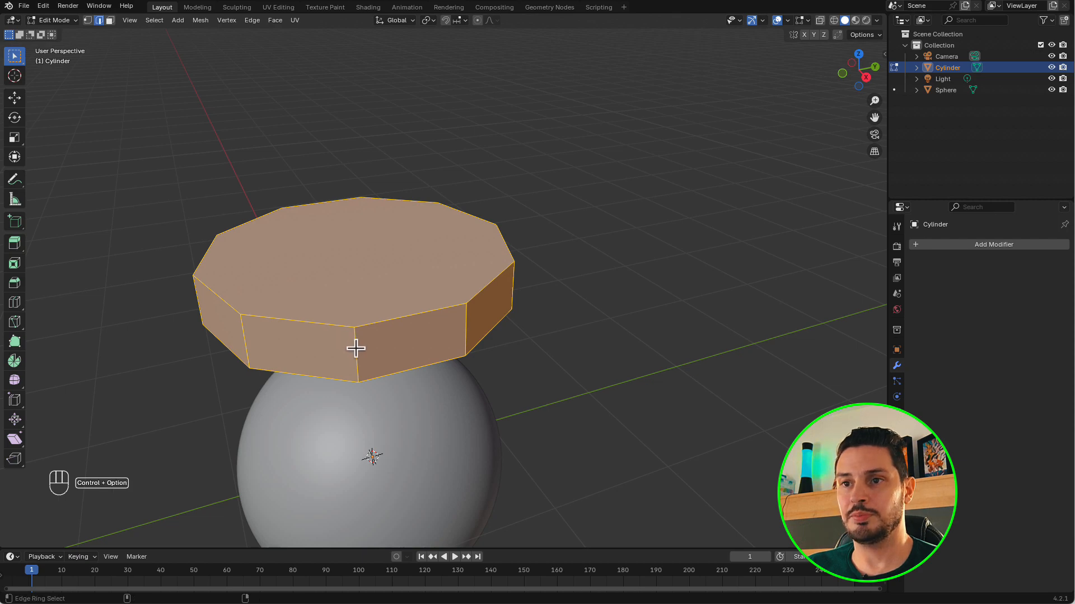
pyautogui.keyDown('ctrl'); pyautogui.keyDown('alt'); pyautogui.click(356, 349); pyautogui.keyUp('alt'); pyautogui.keyUp('ctrl')
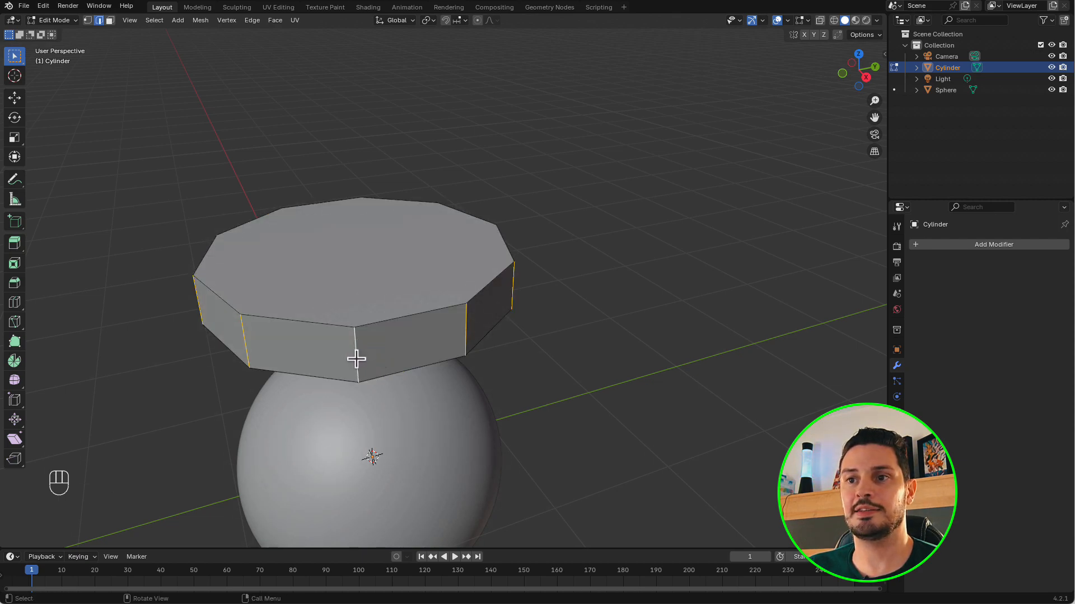
pyautogui.moveTo(355, 355); pyautogui.dragTo(343, 343, button='middle')
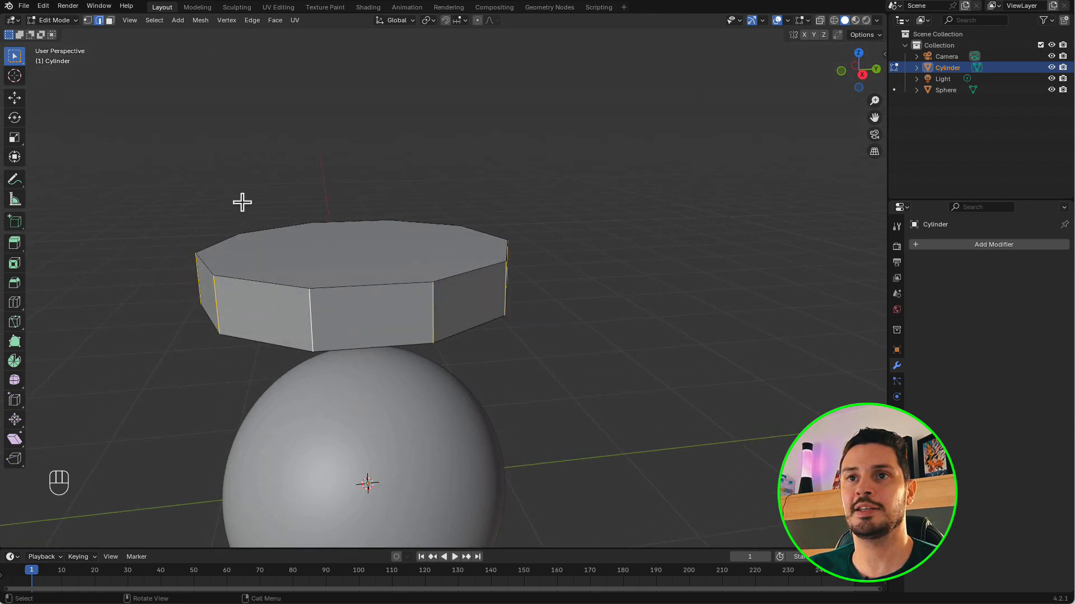
pyautogui.click(159, 21)
pyautogui.moveTo(213, 173)
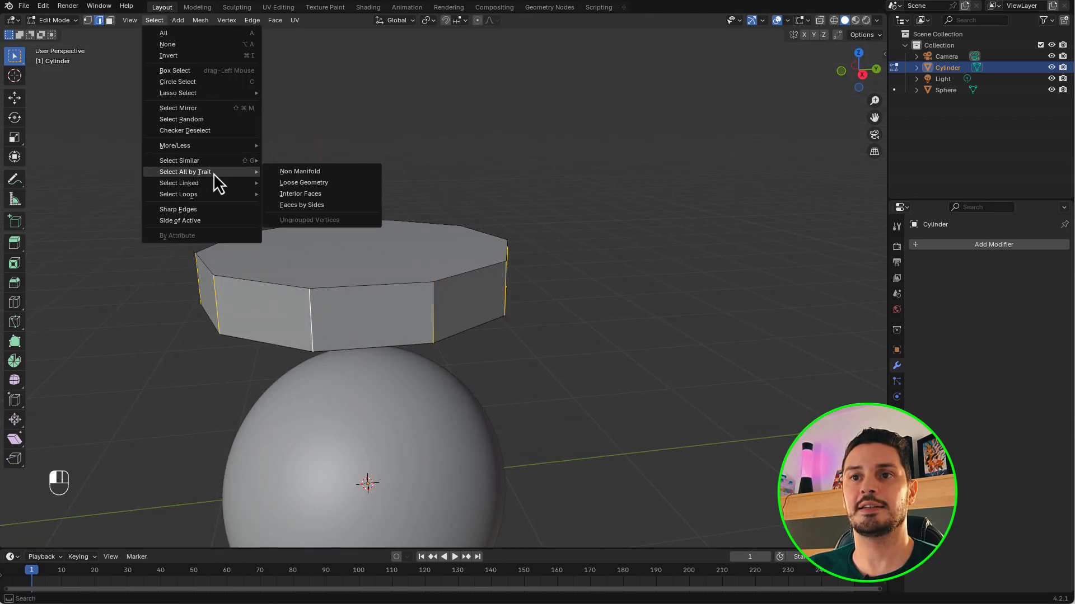
pyautogui.click(208, 134)
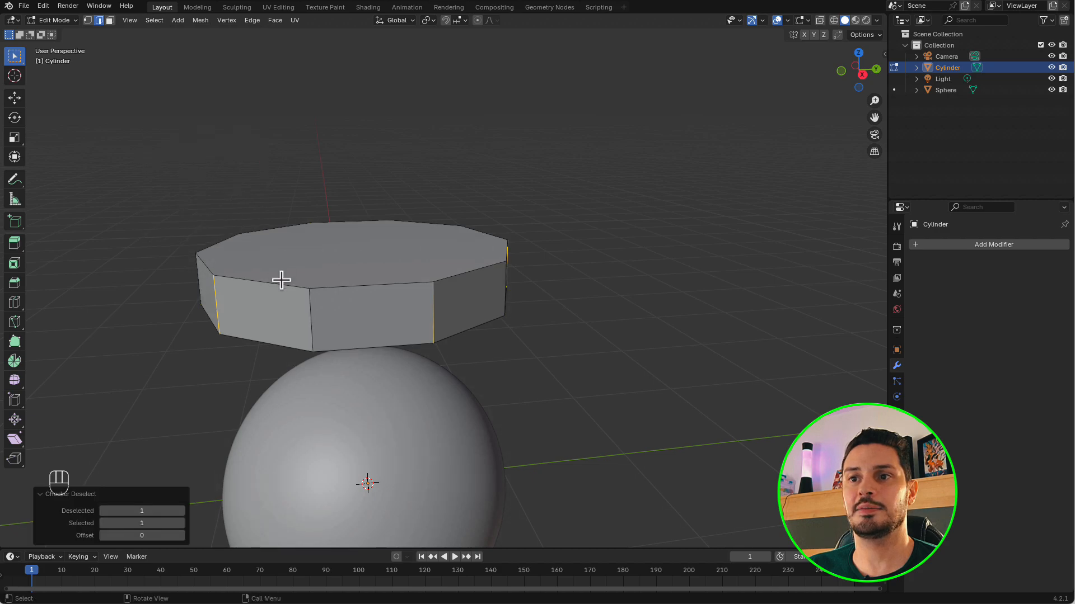
# Scale the alternating vertical edges inward to about 0.48, excluding the Z axis, to form a five-pointed star.
pyautogui.moveTo(388, 311); pyautogui.dragTo(552, 403, button='middle')
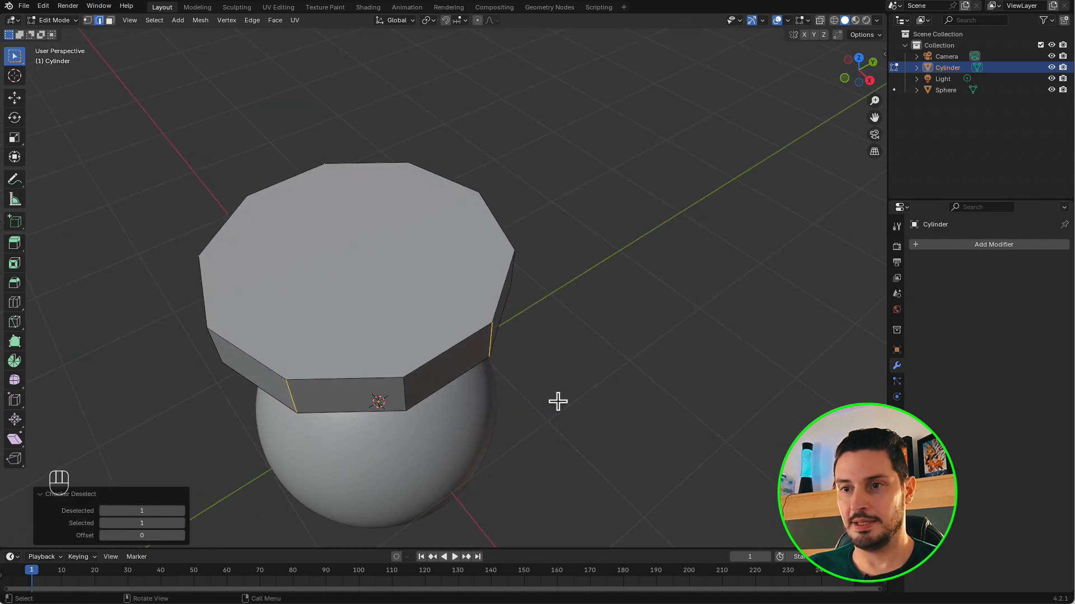
pyautogui.press('s')
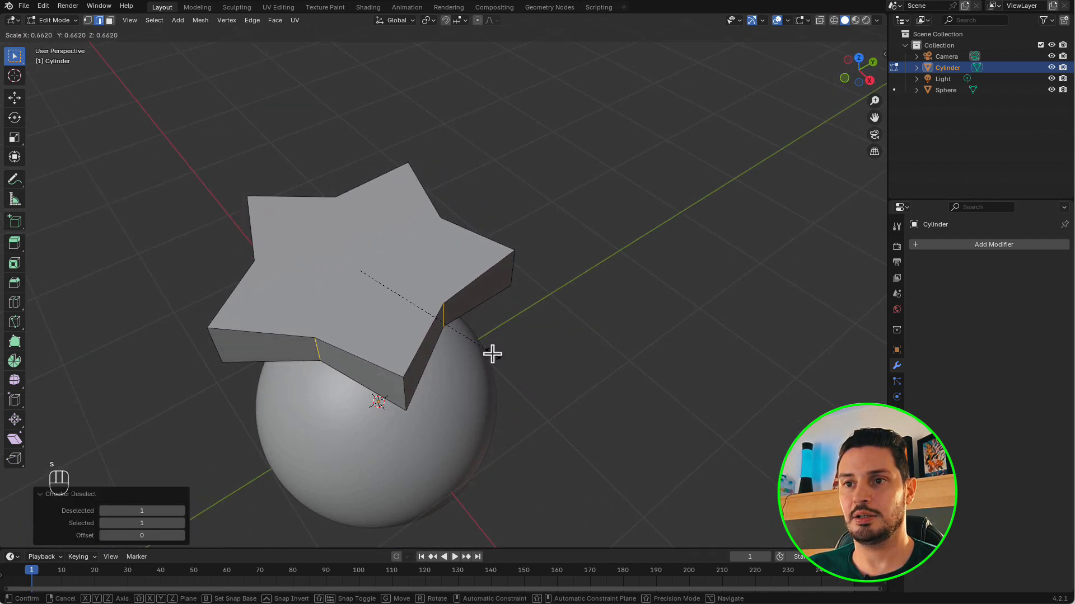
pyautogui.hotkey('shift', 'z')
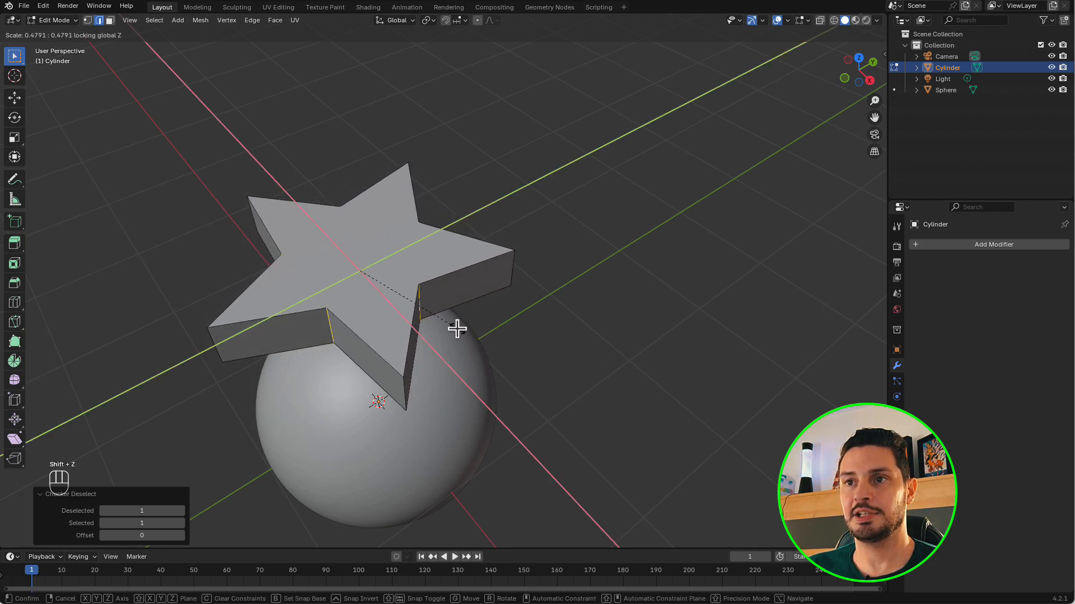
pyautogui.click(457, 329)
# Scale the whole star down to about 0.208 and thin it to about 0.156 along Z.
pyautogui.press('a')
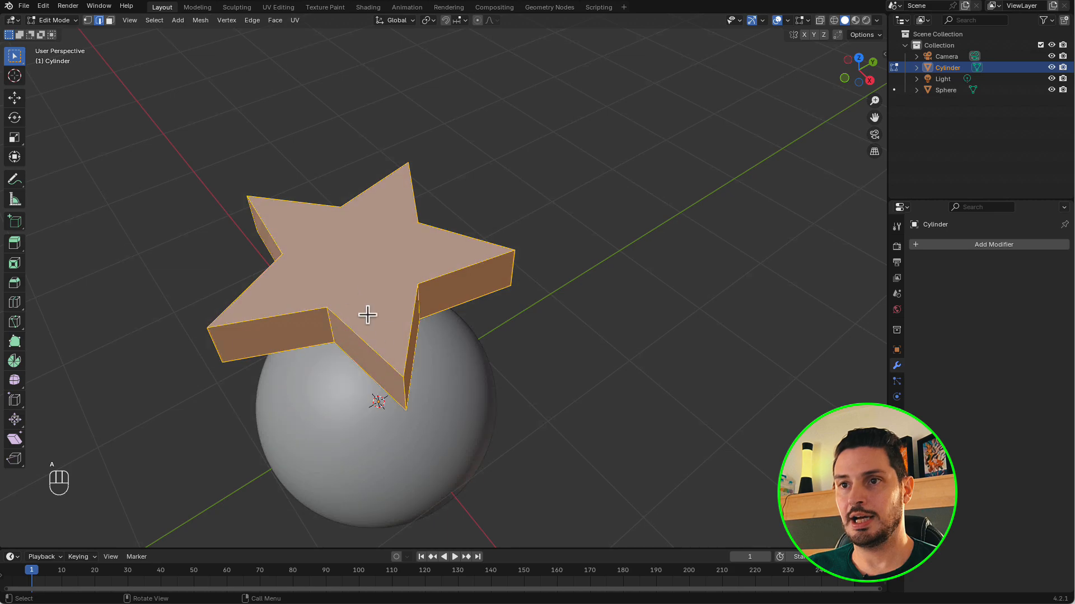
pyautogui.moveTo(365, 312); pyautogui.dragTo(584, 365, button='middle')
pyautogui.press('s')
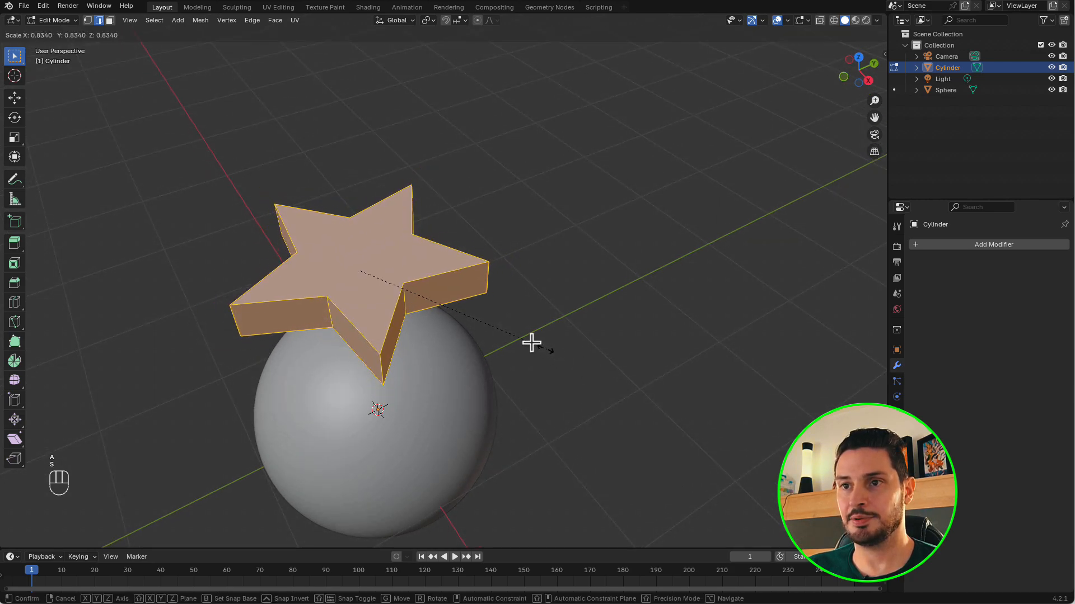
pyautogui.click(411, 287)
pyautogui.press('s')
pyautogui.press('z')
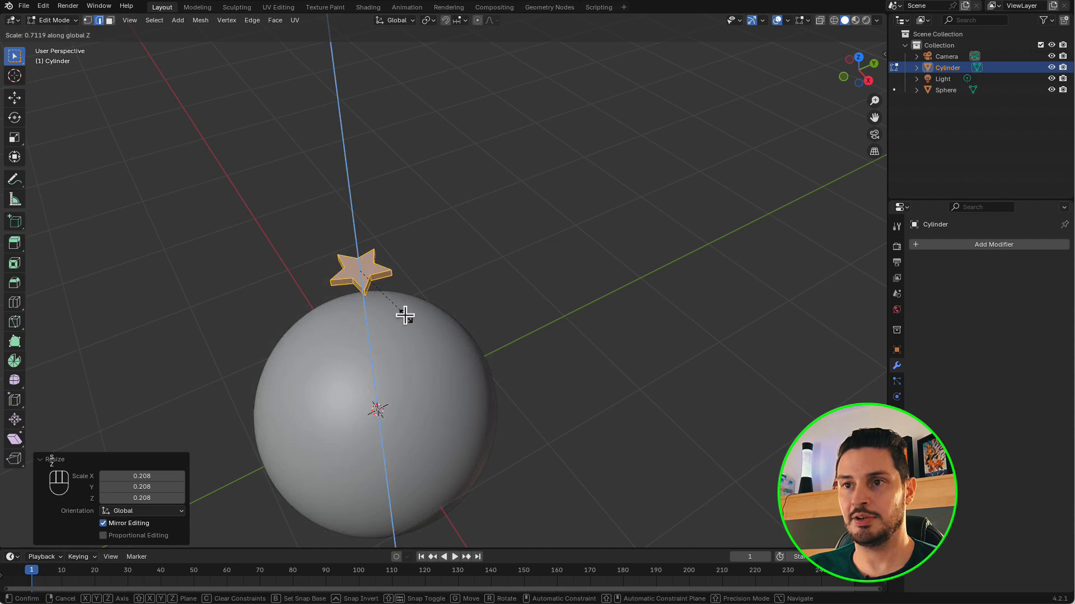
pyautogui.click(370, 278)
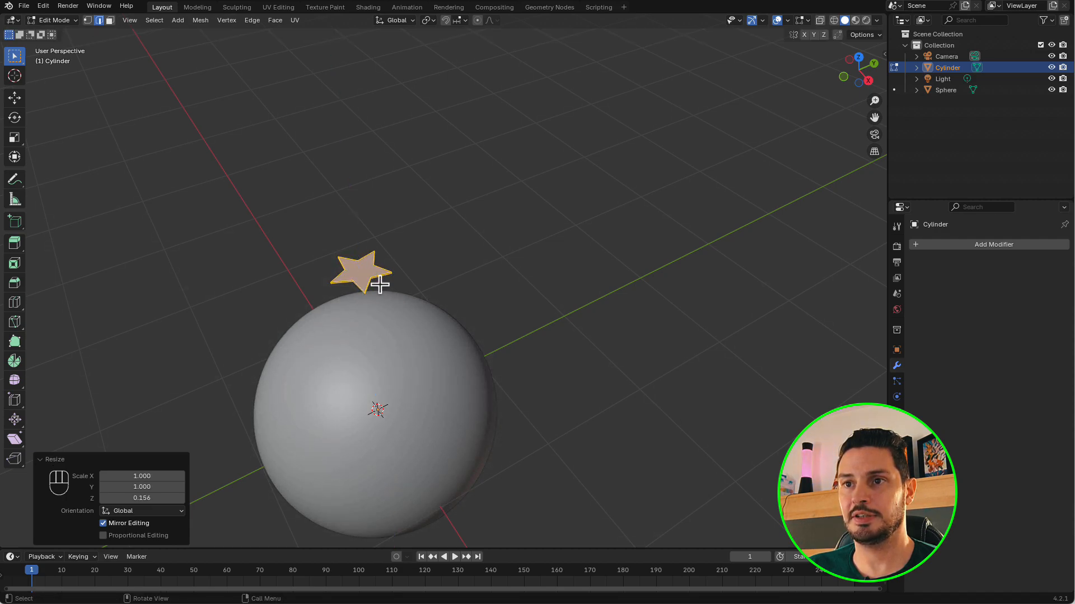
# Shrink the star to about 0.79 of its size and rotate it about 10.2° in the view.
pyautogui.scroll(-2, 378, 290)
pyautogui.moveTo(377, 290); pyautogui.dragTo(364, 269, button='middle')
pyautogui.scroll(4, 364, 268)
pyautogui.scroll(-3, 384, 327)
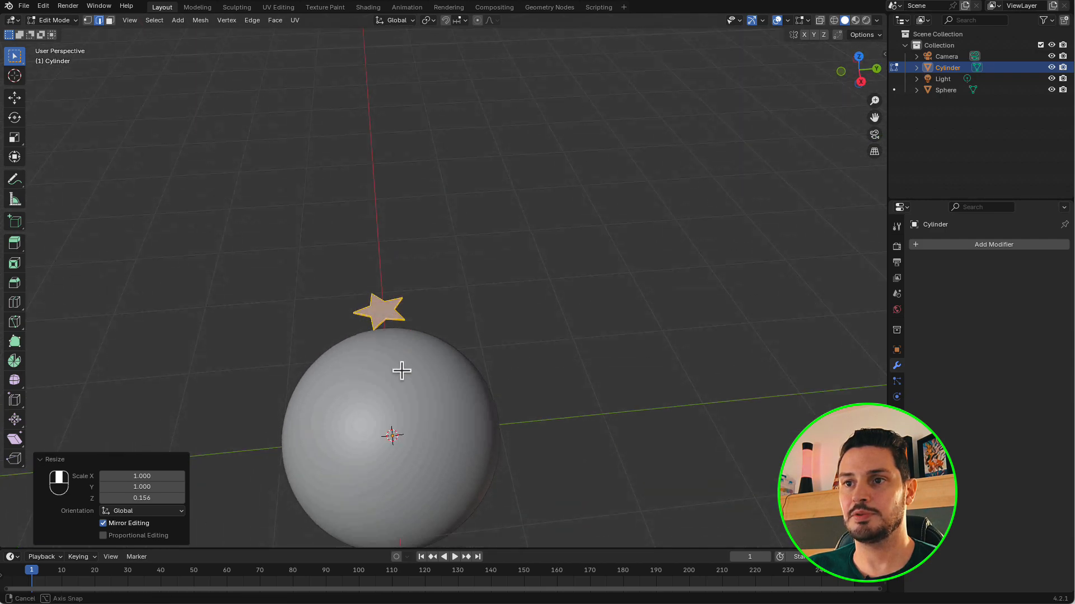
pyautogui.moveTo(400, 367); pyautogui.dragTo(396, 367, button='middle')
pyautogui.press('s')
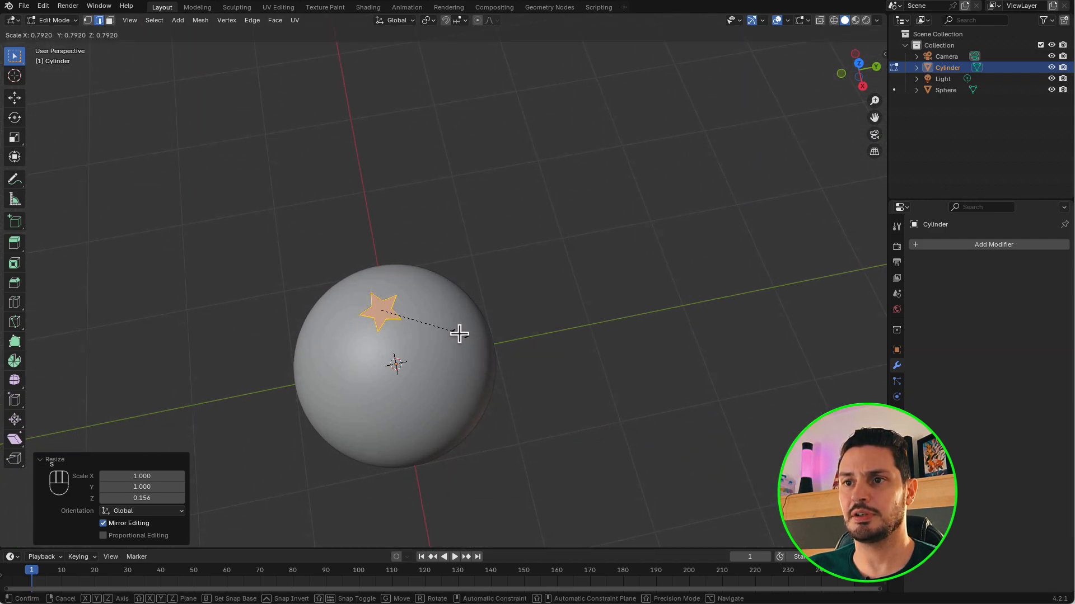
pyautogui.click(458, 334)
pyautogui.press('r')
pyautogui.click(450, 345)
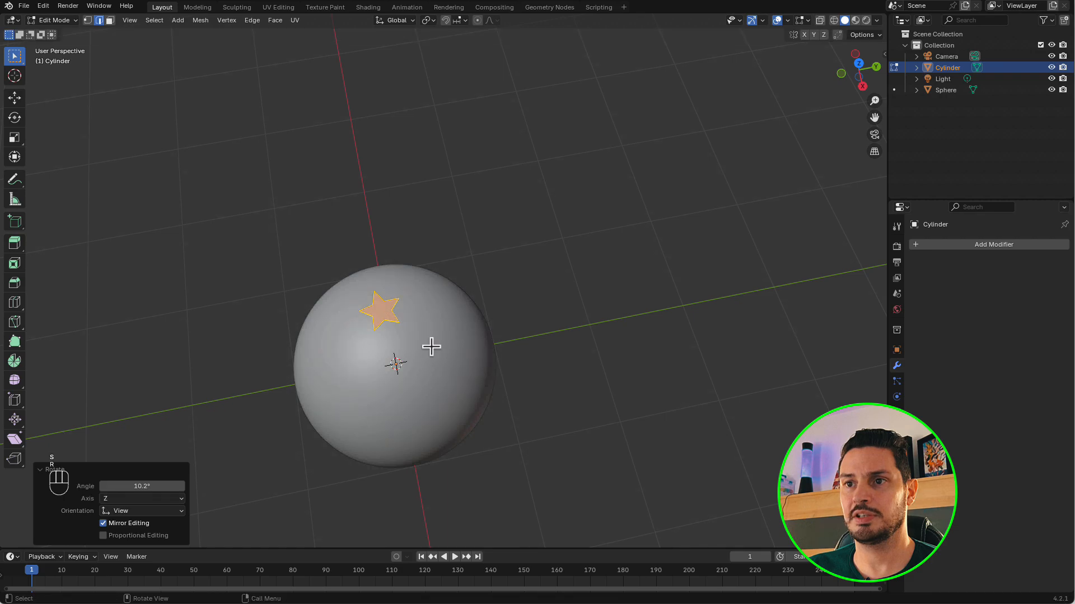
# Switch the viewport shading to Rendered with the sphere and the star above it in view.
pyautogui.moveTo(431, 346); pyautogui.dragTo(418, 298, button='middle')
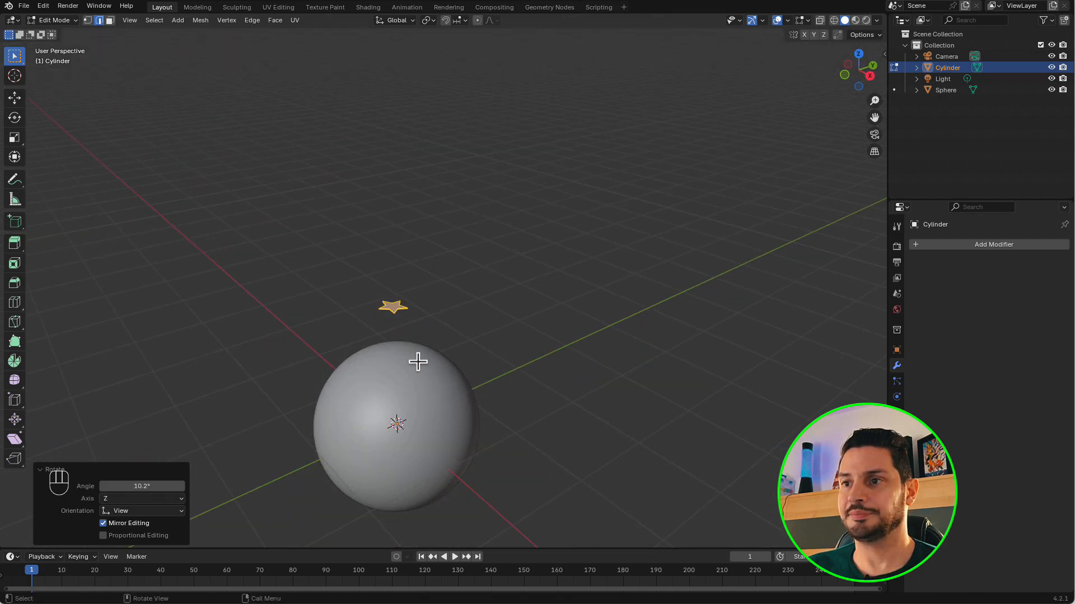
pyautogui.moveTo(436, 391); pyautogui.dragTo(391, 313, button='middle')
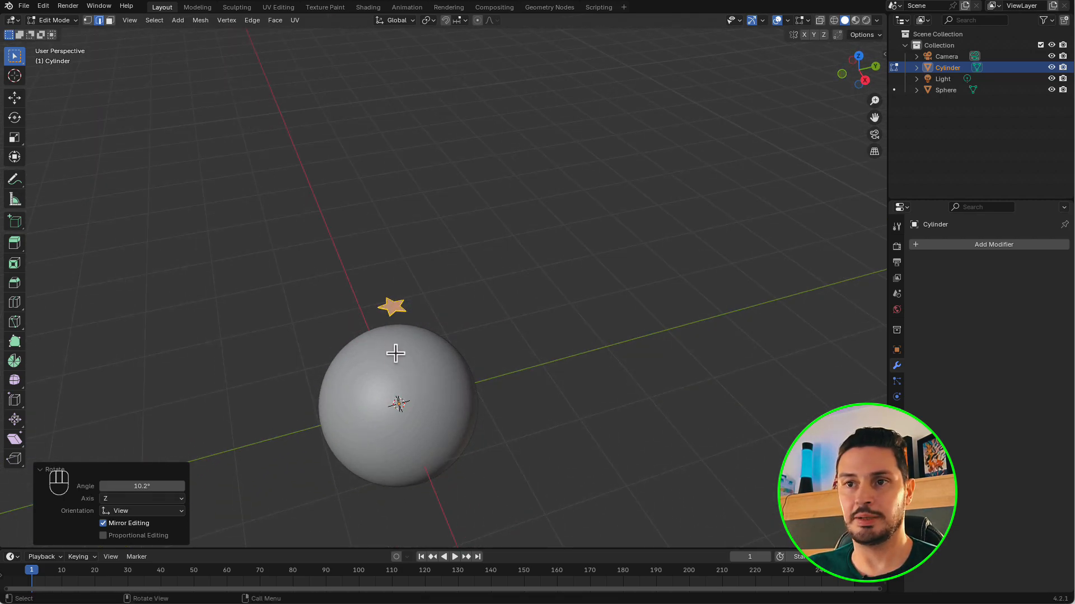
pyautogui.scroll(3, 420, 398)
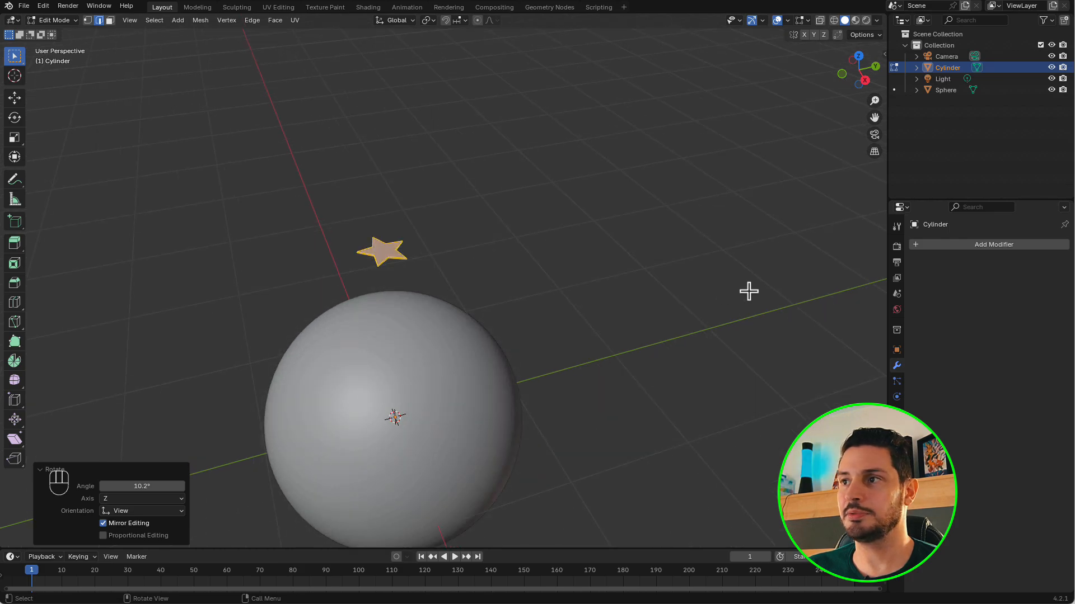
pyautogui.click(865, 21)
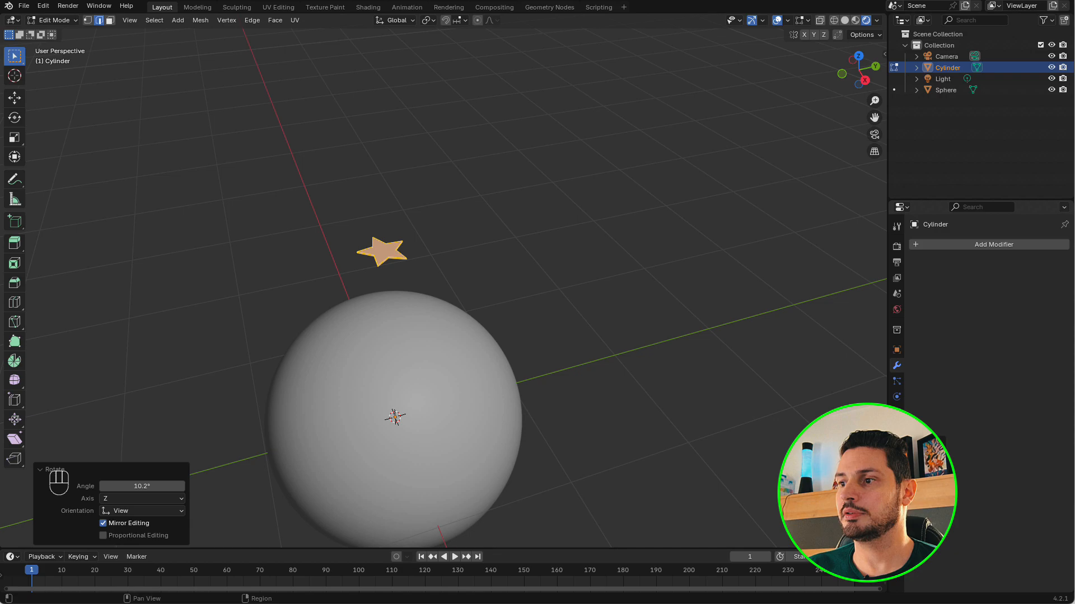
# Give the star a new material with a red base color and return to Object Mode.
pyautogui.click(896, 443)
pyautogui.click(988, 293)
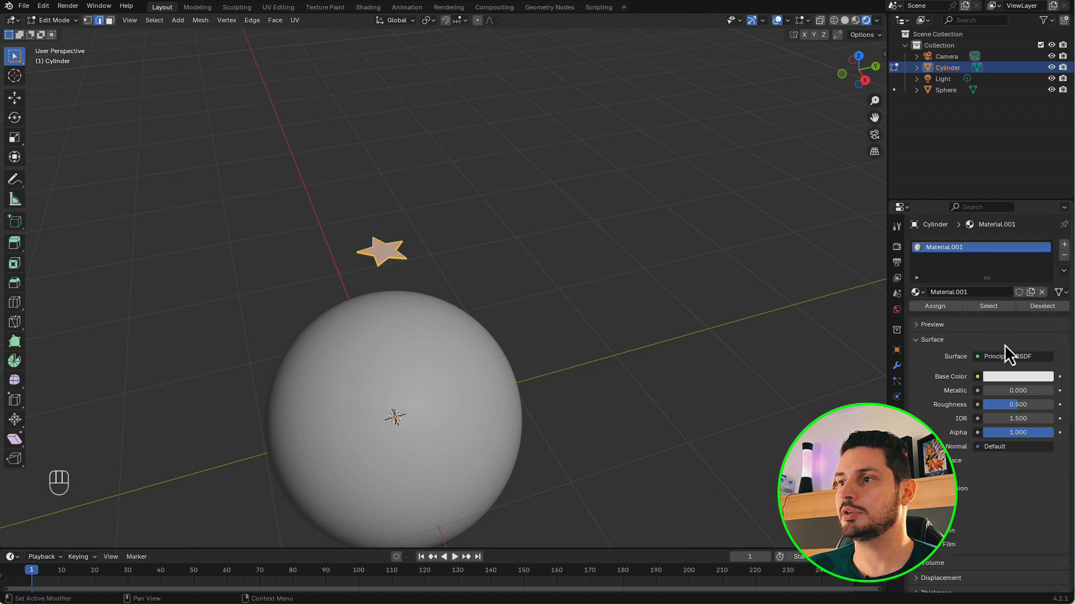
pyautogui.click(1010, 378)
pyautogui.moveTo(991, 276); pyautogui.dragTo(983, 286)
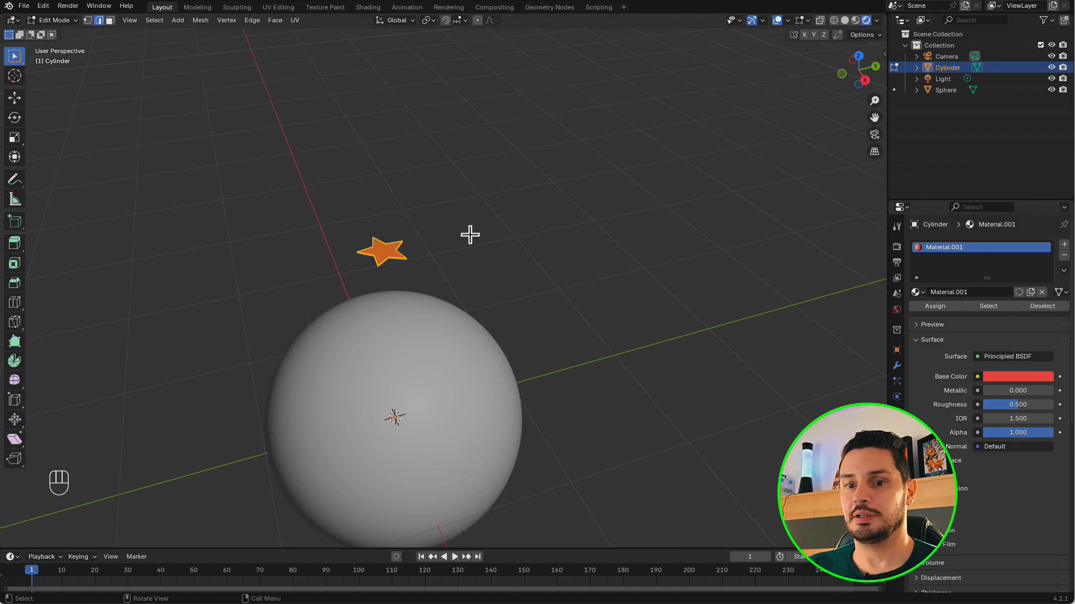
pyautogui.press('Tab')
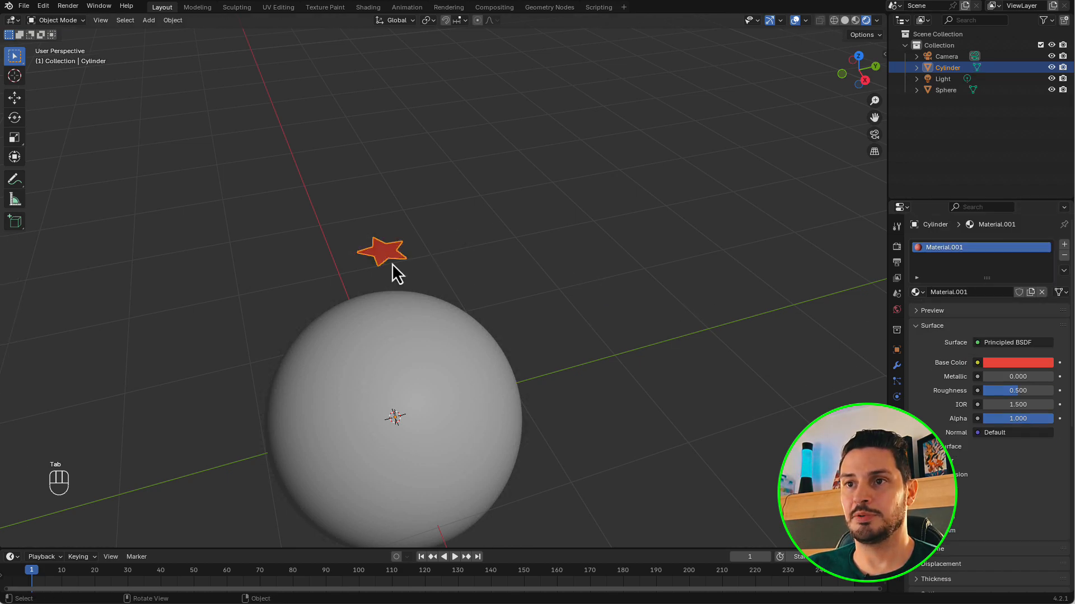
# Add a Shrinkwrap modifier to the star.
pyautogui.click(896, 366)
pyautogui.click(987, 244)
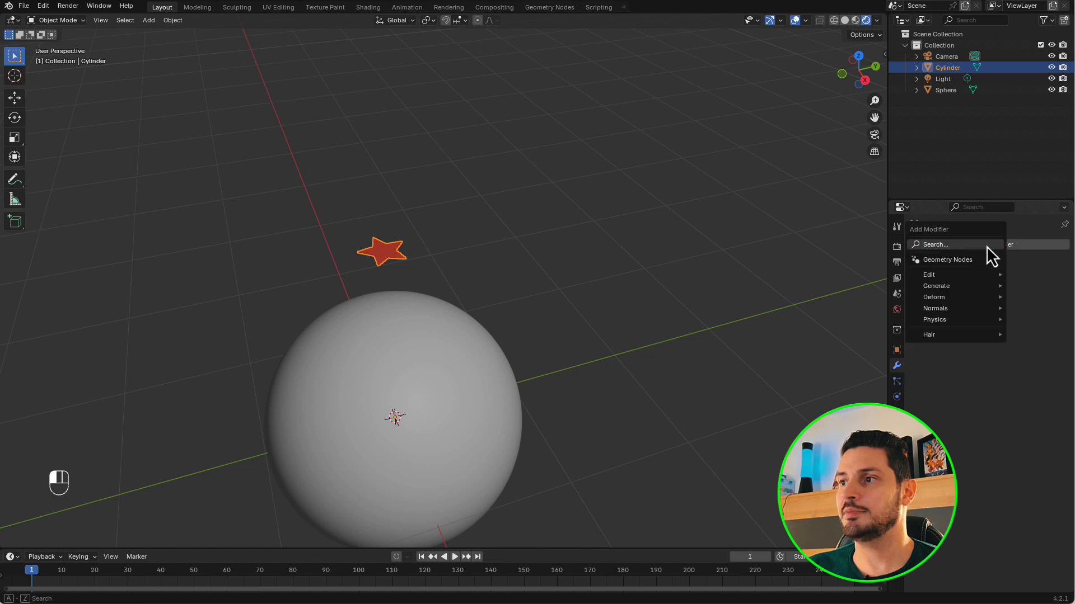
pyautogui.write('s')
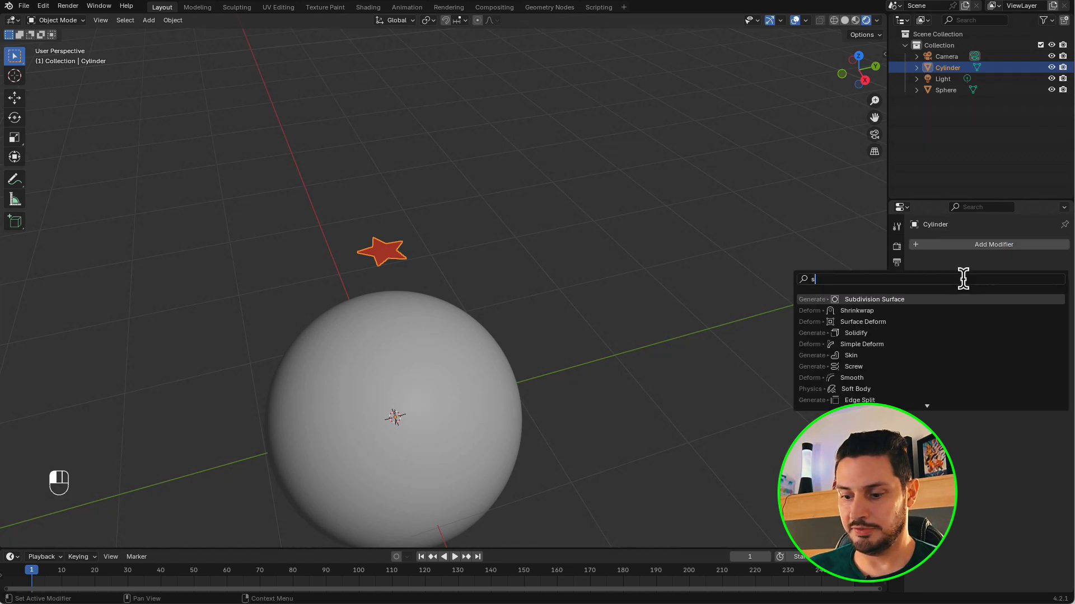
pyautogui.write('hri')
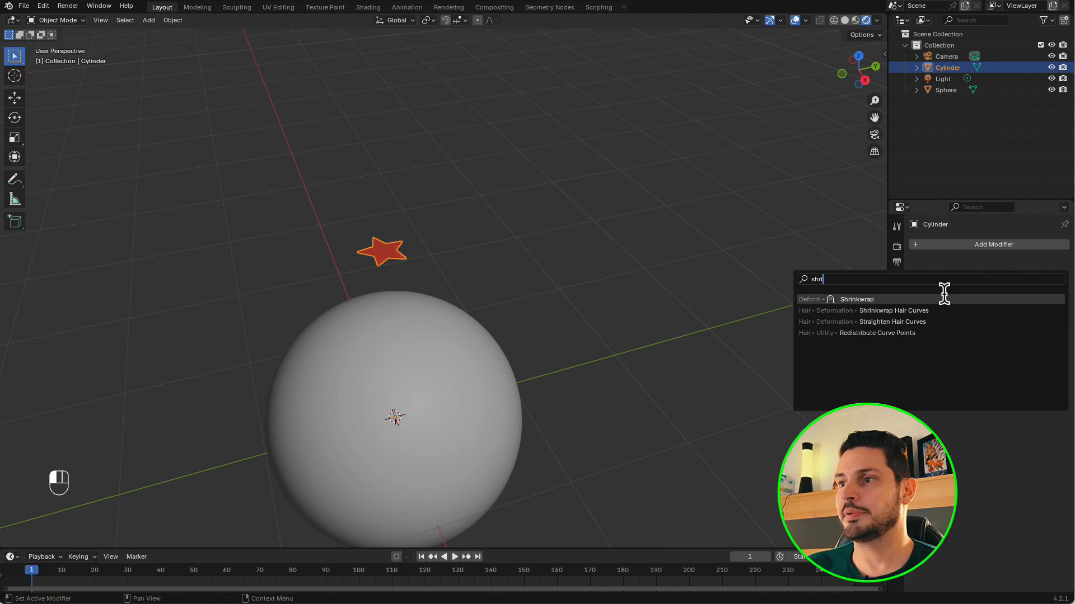
pyautogui.click(936, 300)
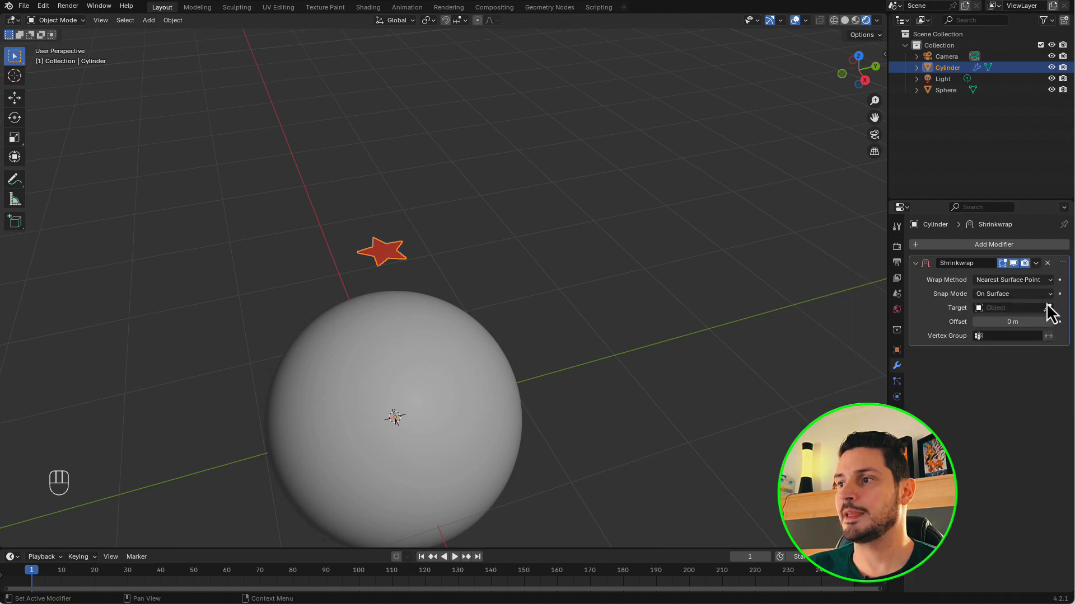
# Set the Shrinkwrap wrap method to Target Normal Project and pick the sphere as its target.
pyautogui.click(1039, 284)
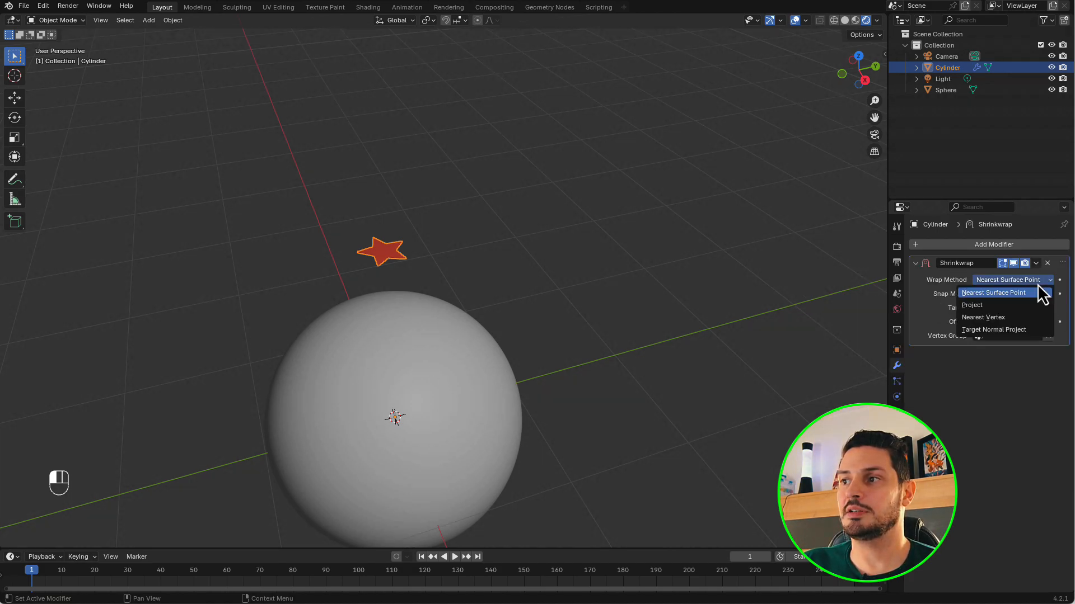
pyautogui.click(1025, 331)
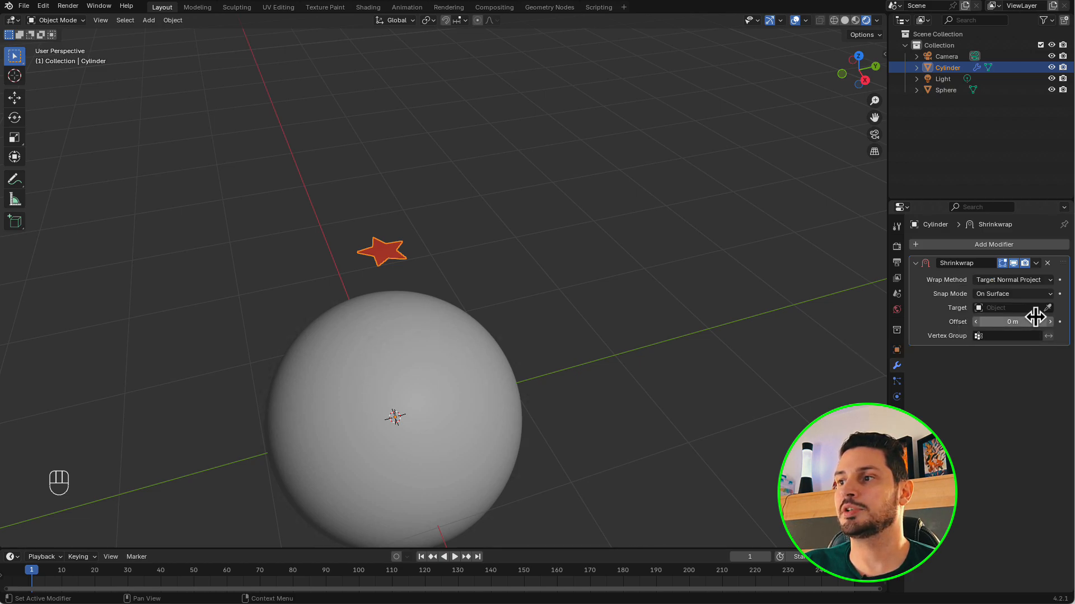
pyautogui.click(1047, 309)
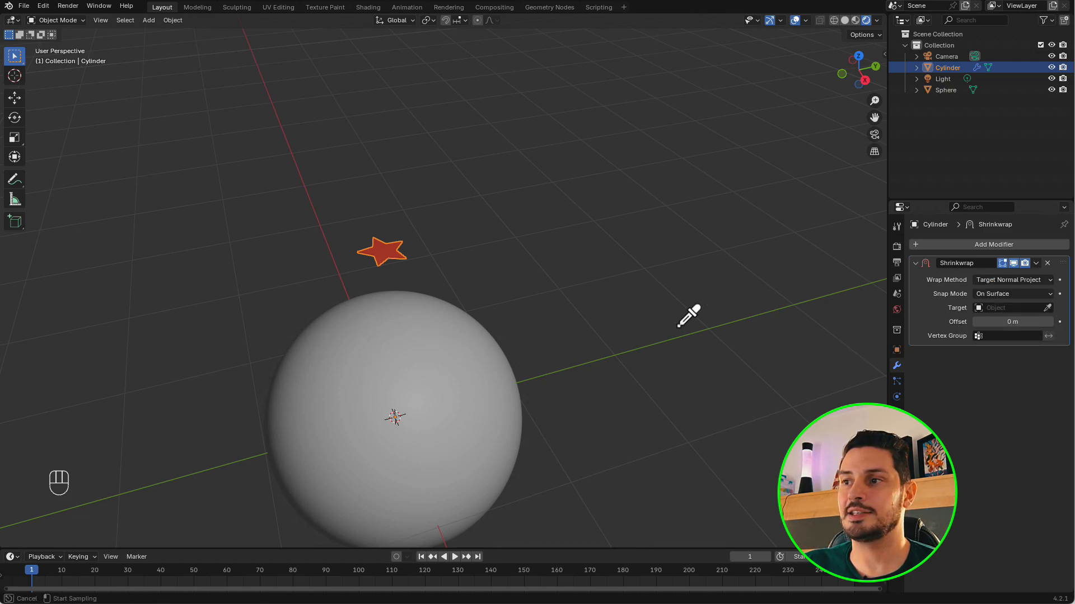
pyautogui.click(459, 329)
pyautogui.scroll(3, 392, 328)
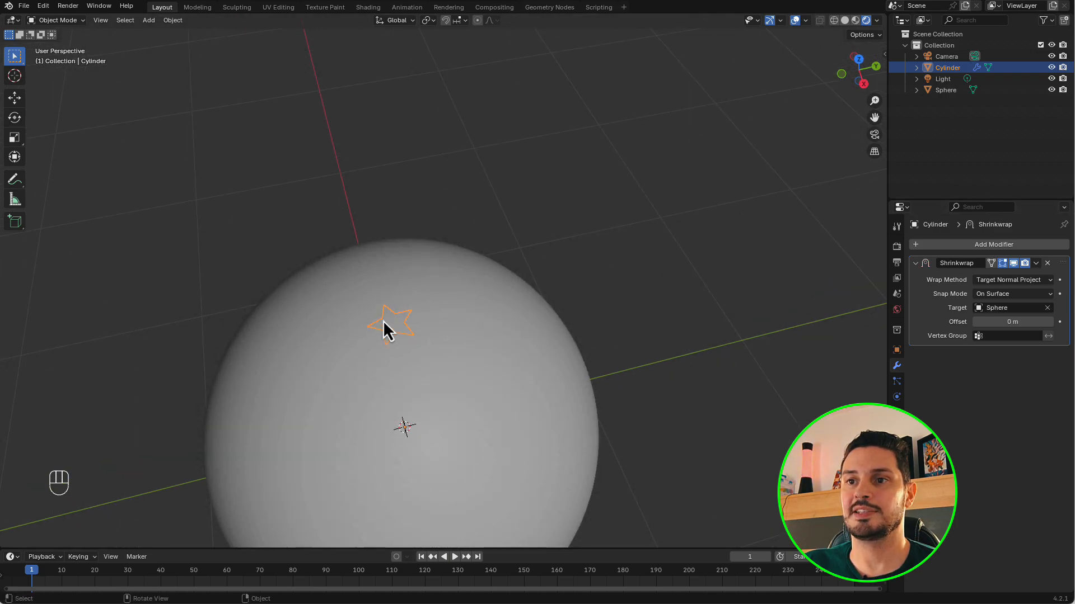
# Set the star's Shrinkwrap offset to 0.003 m.
pyautogui.click(991, 323)
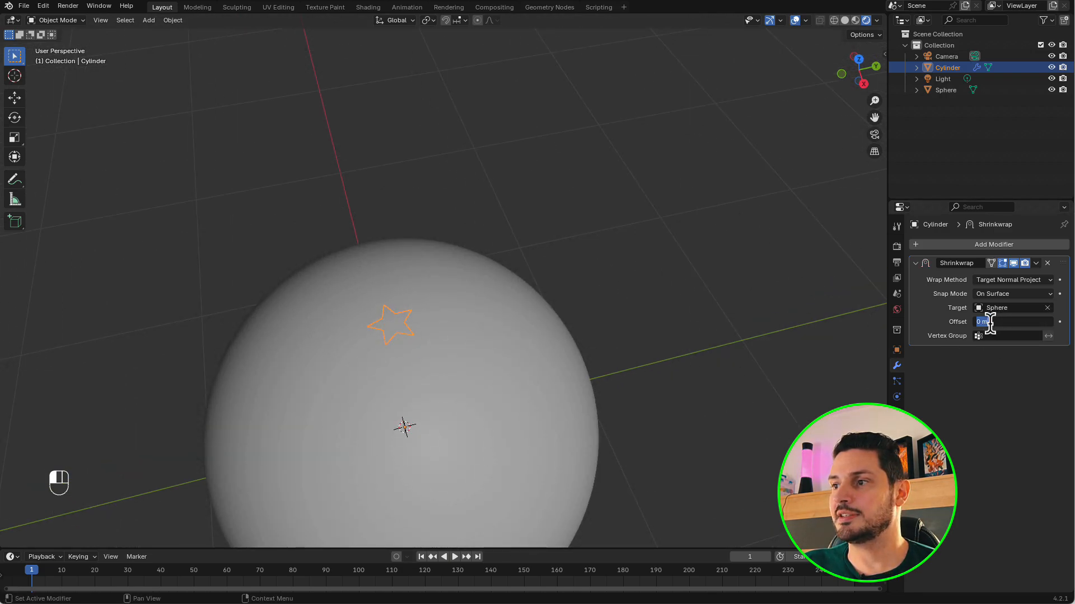
pyautogui.click(981, 322)
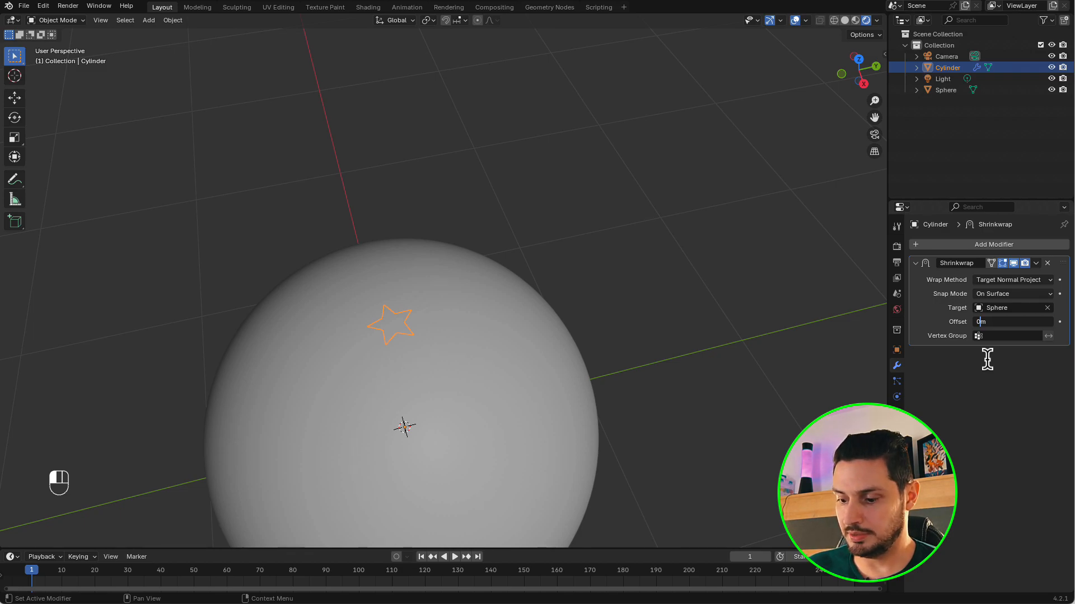
pyautogui.write('.00')
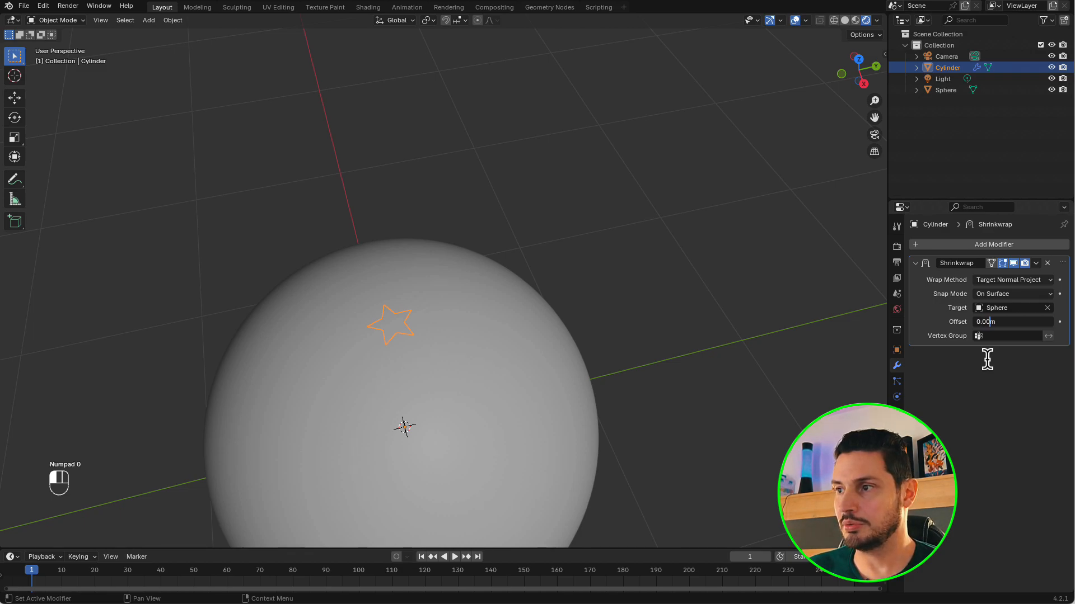
pyautogui.write('3')
pyautogui.press('Return')
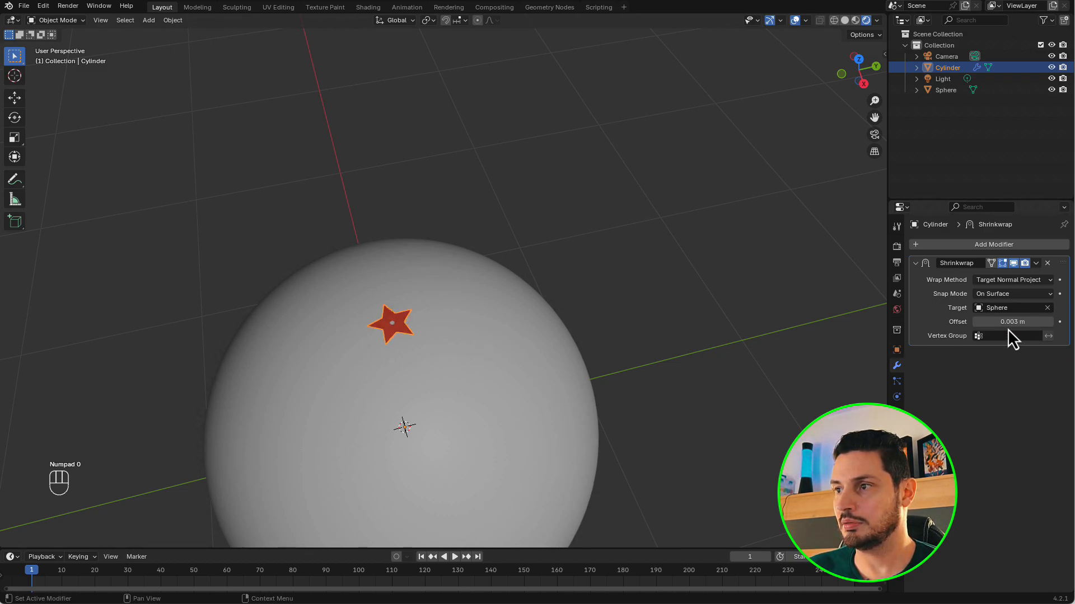
# Set the star's Shrinkwrap offset to 0.004 m.
pyautogui.click(992, 323)
pyautogui.click(989, 323)
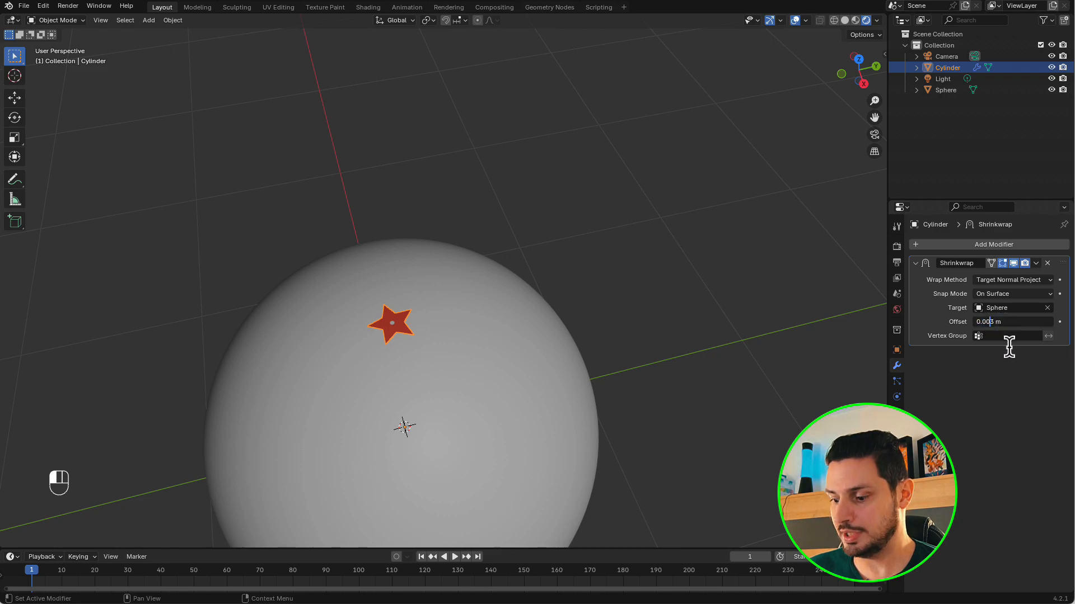
pyautogui.click(775, 367)
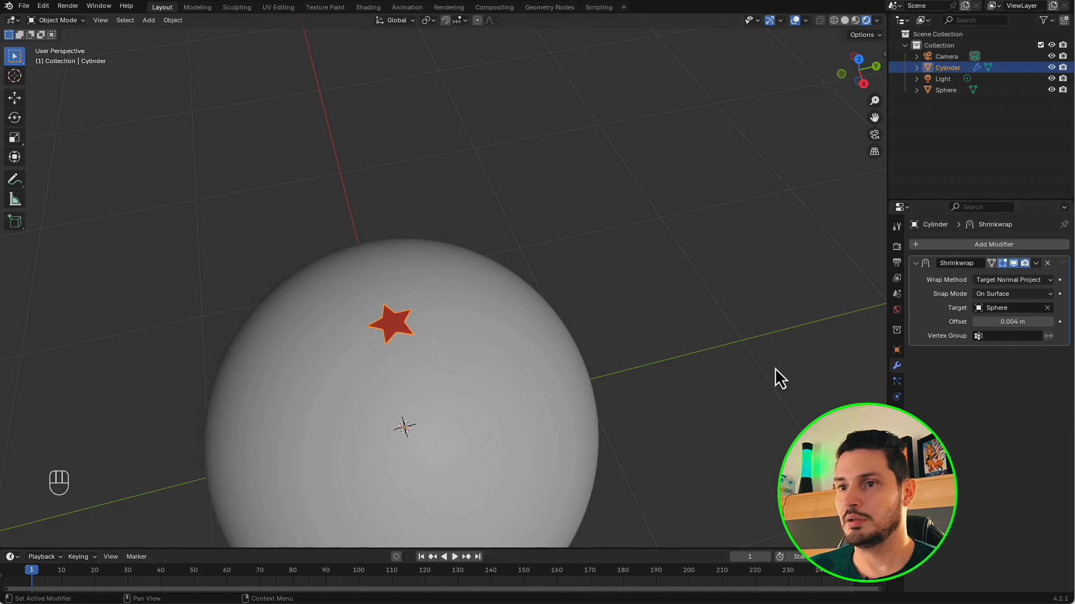
# Duplicate the star twice on the sphere's surface, placing one copy on each side of the original.
pyautogui.scroll(1, 341, 355)
pyautogui.moveTo(337, 338); pyautogui.dragTo(326, 336, button='middle')
pyautogui.scroll(-3, 435, 290)
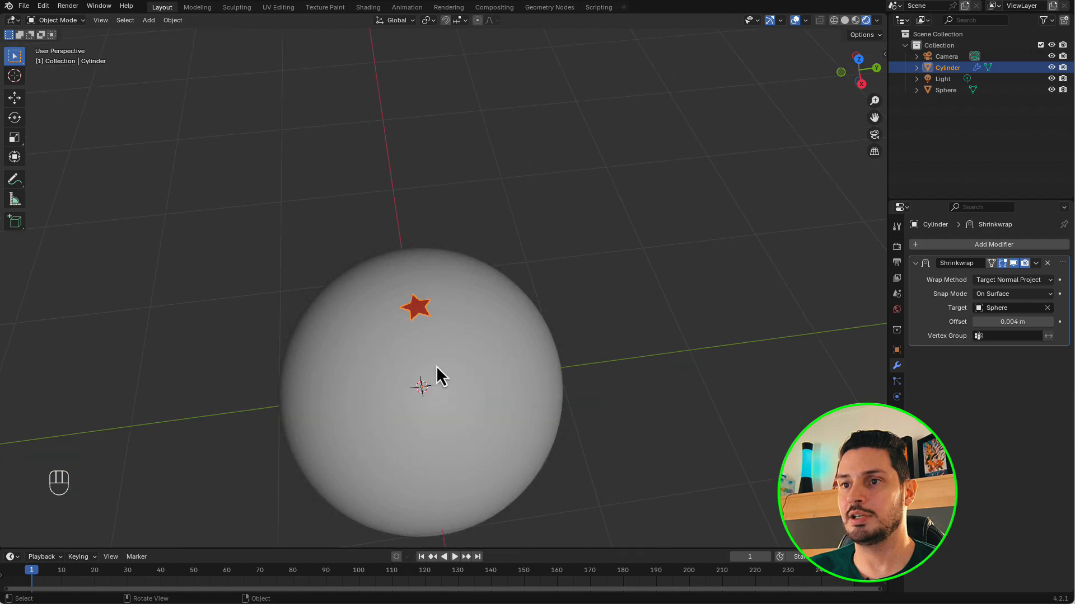
pyautogui.scroll(-1, 368, 363)
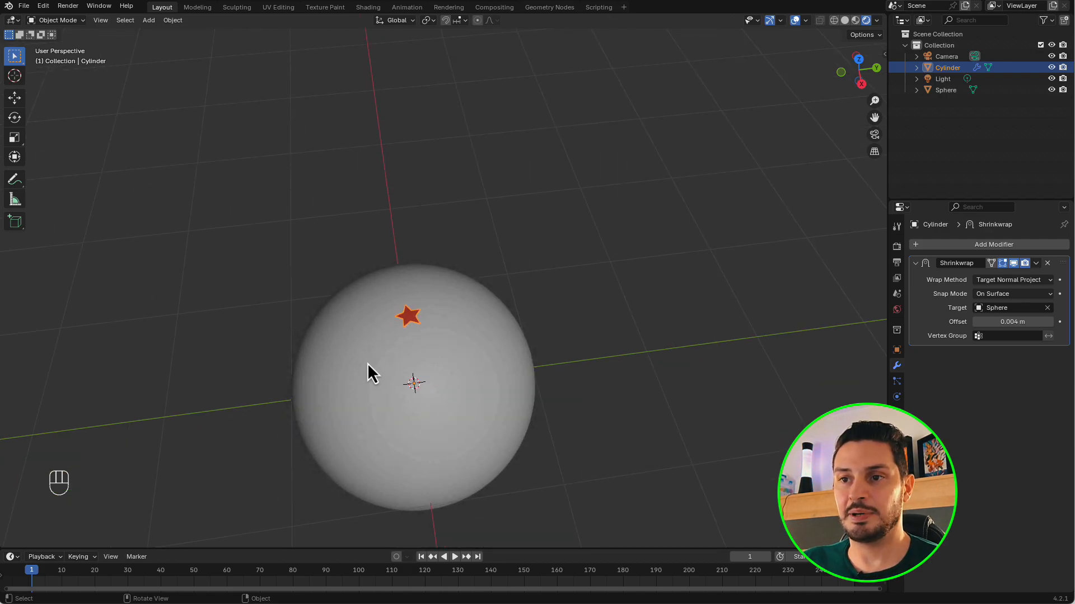
pyautogui.scroll(1, 395, 335)
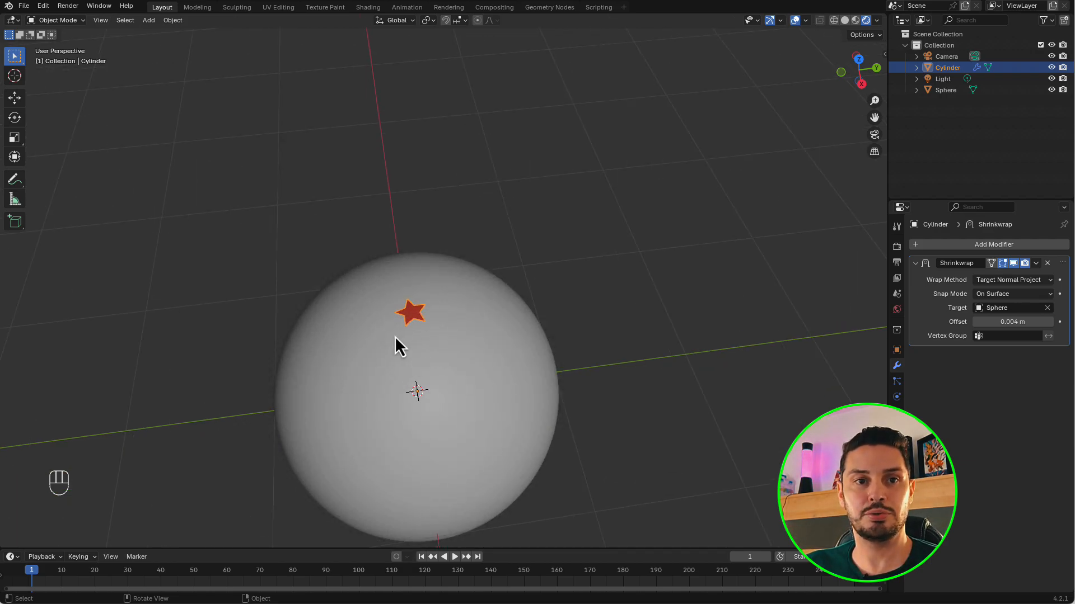
pyautogui.scroll(1, 426, 300)
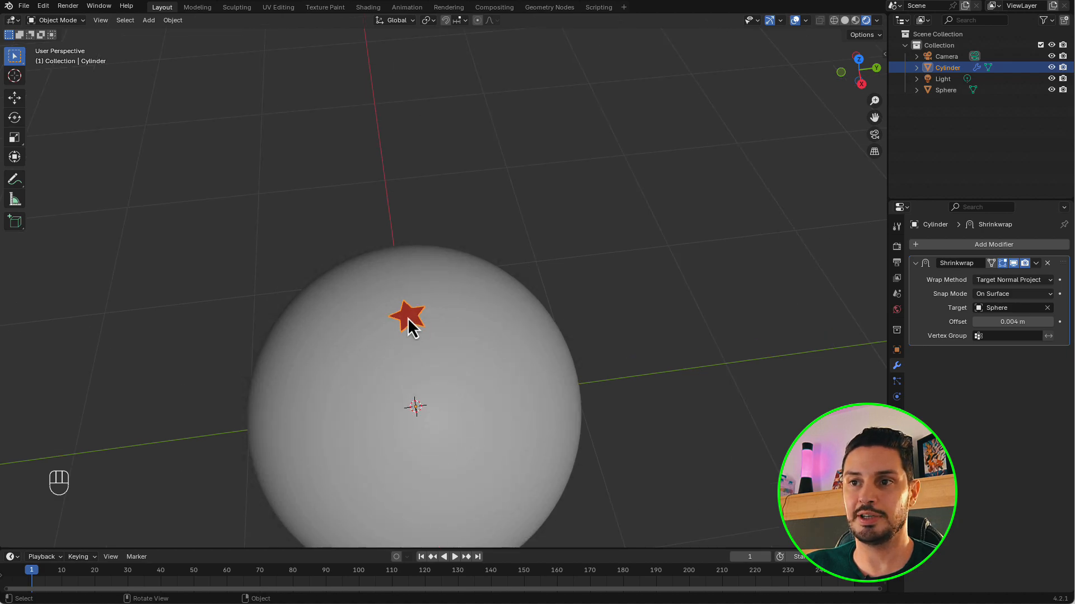
pyautogui.hotkey('shift', 'd')
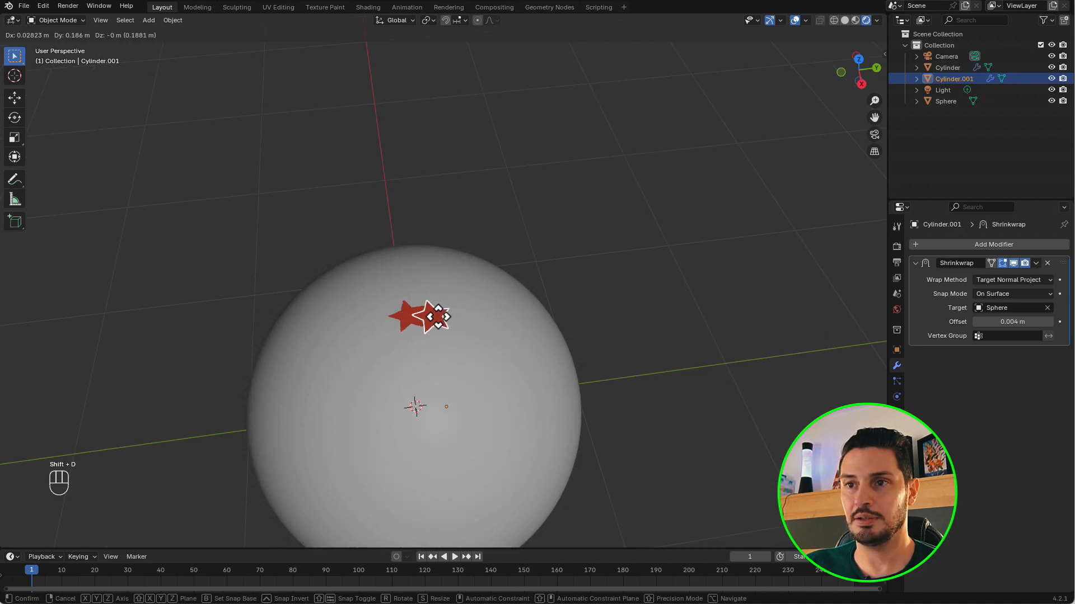
pyautogui.click(463, 294)
pyautogui.hotkey('shift', 'd')
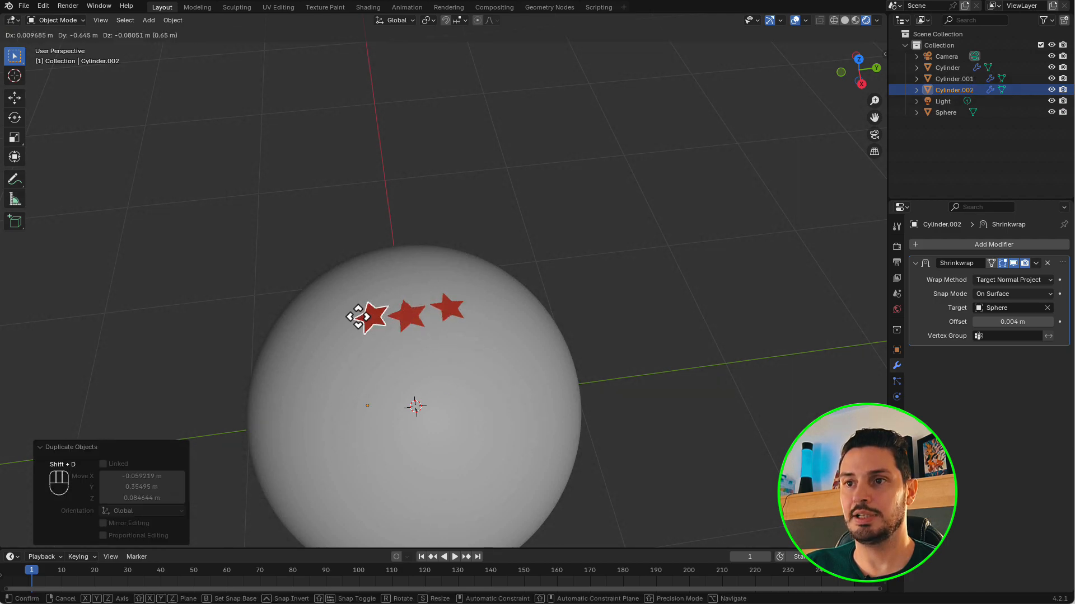
pyautogui.click(354, 331)
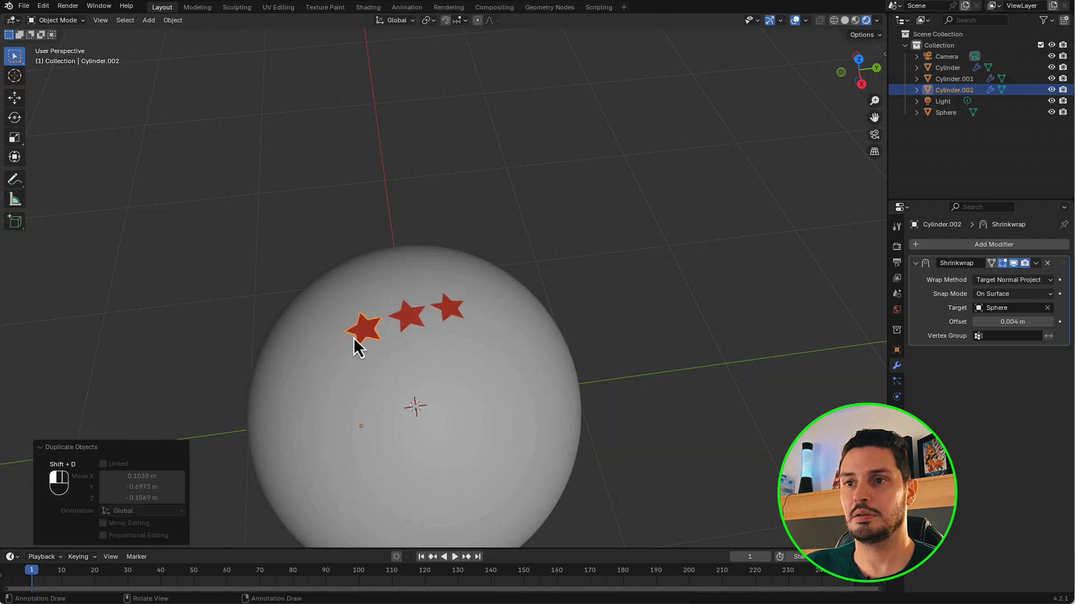
# Duplicate the three stars to form a second row beneath the first on the sphere's surface.
pyautogui.hotkey('shift', 'd')
pyautogui.click(373, 391)
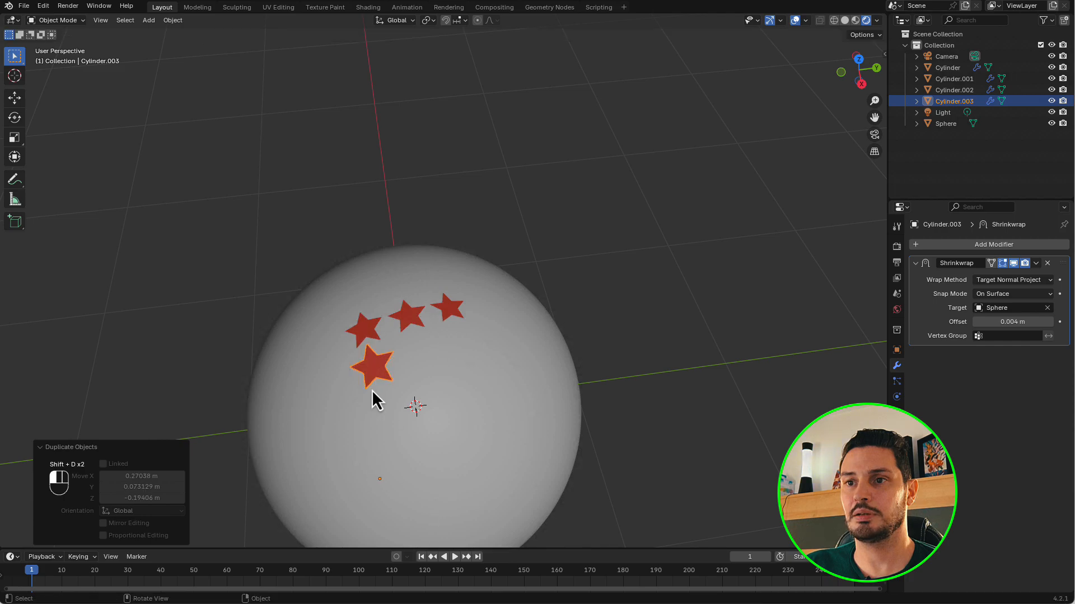
pyautogui.click(411, 314)
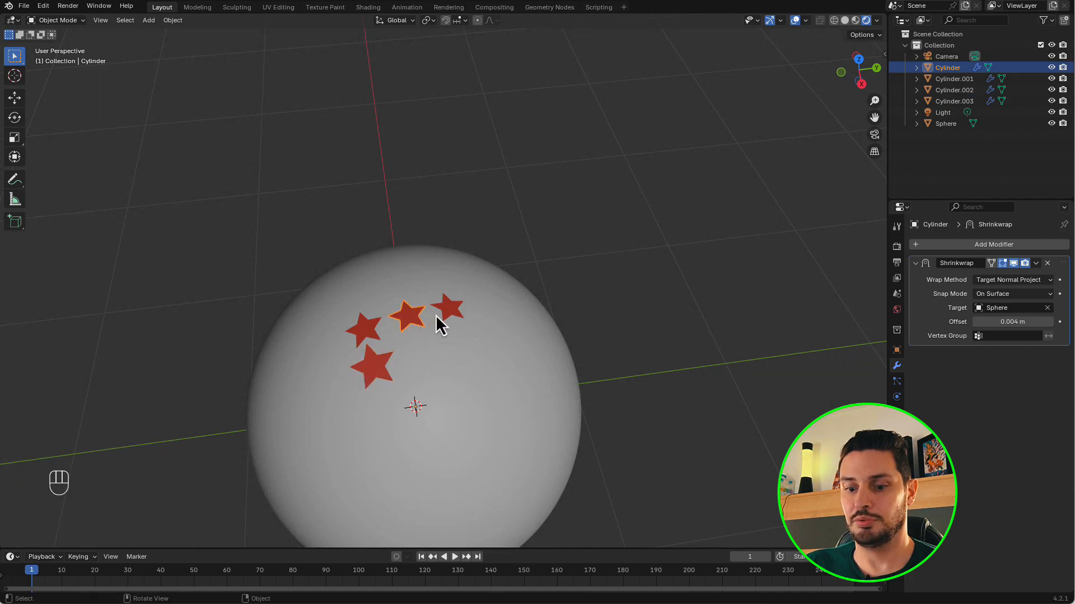
pyautogui.keyDown('shift'); pyautogui.click(454, 309); pyautogui.keyUp('shift')
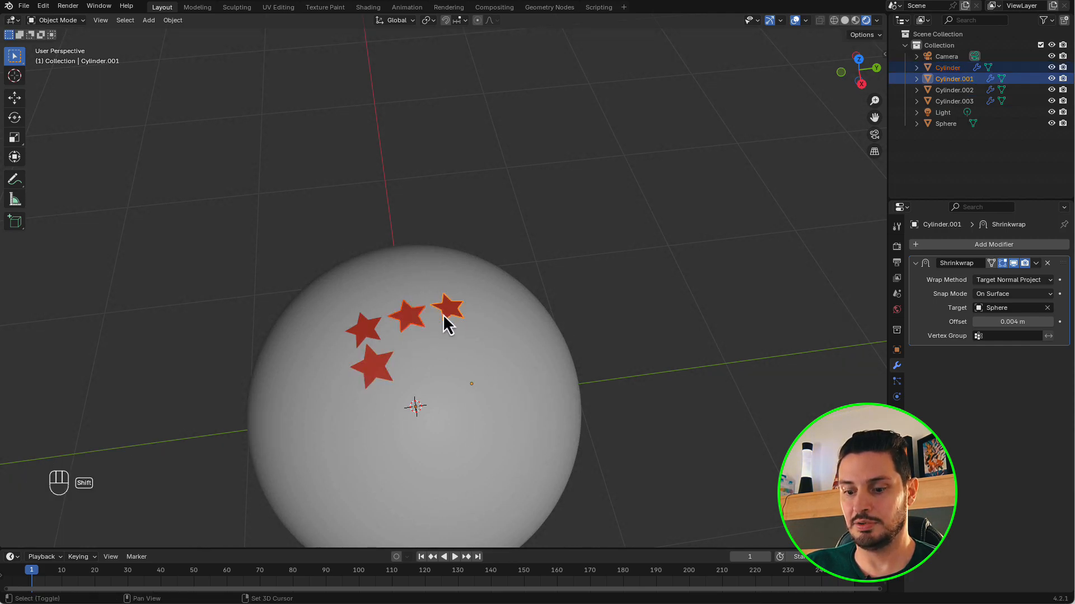
pyautogui.hotkey('shift', 'd')
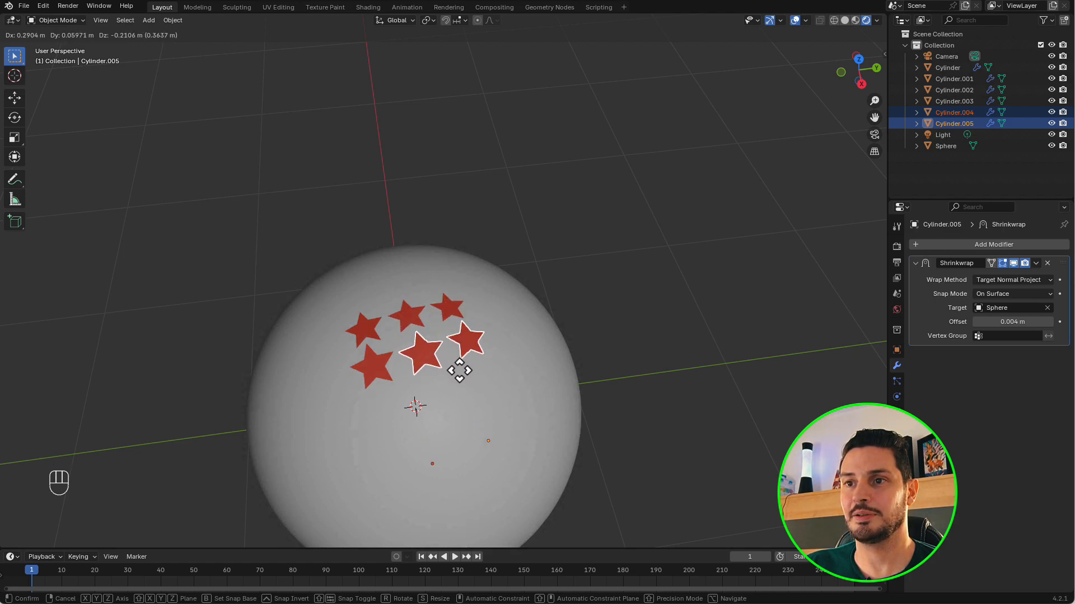
pyautogui.click(459, 371)
# Duplicate the middle star of the second row and place the copy beneath it.
pyautogui.click(421, 353)
pyautogui.hotkey('shift', 'd')
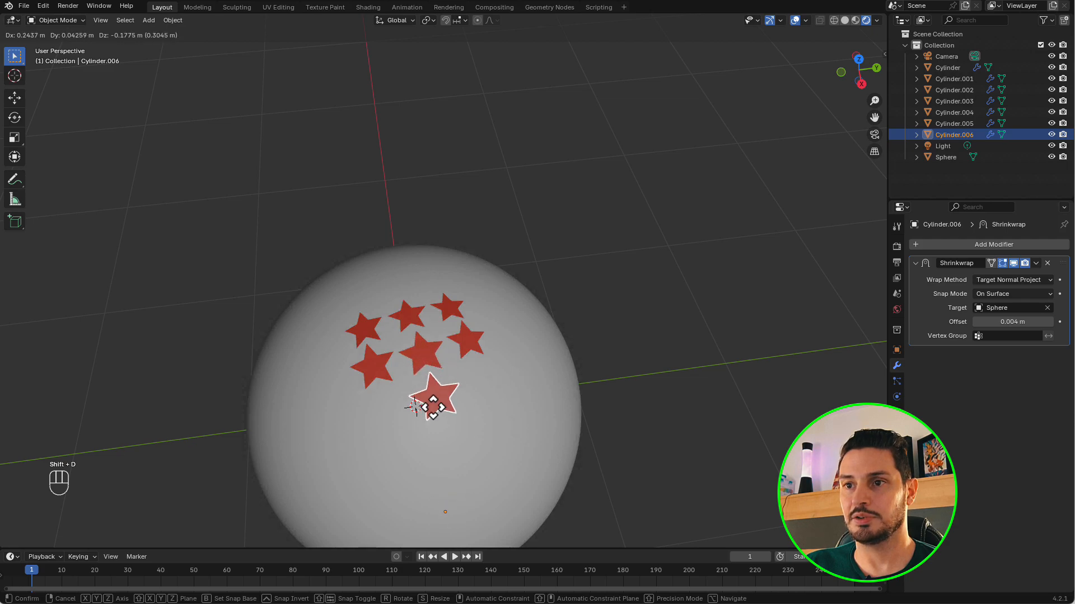
pyautogui.click(438, 405)
pyautogui.moveTo(438, 405)
pyautogui.mouseDown(button='middle')
pyautogui.moveTo(439, 425)
pyautogui.moveTo(442, 388)
pyautogui.mouseUp(button='middle')
pyautogui.scroll(-3, 566, 346)
# Select the sphere and enlarge the Timeline area to make room for another editor.
pyautogui.click(640, 458)
pyautogui.click(497, 437)
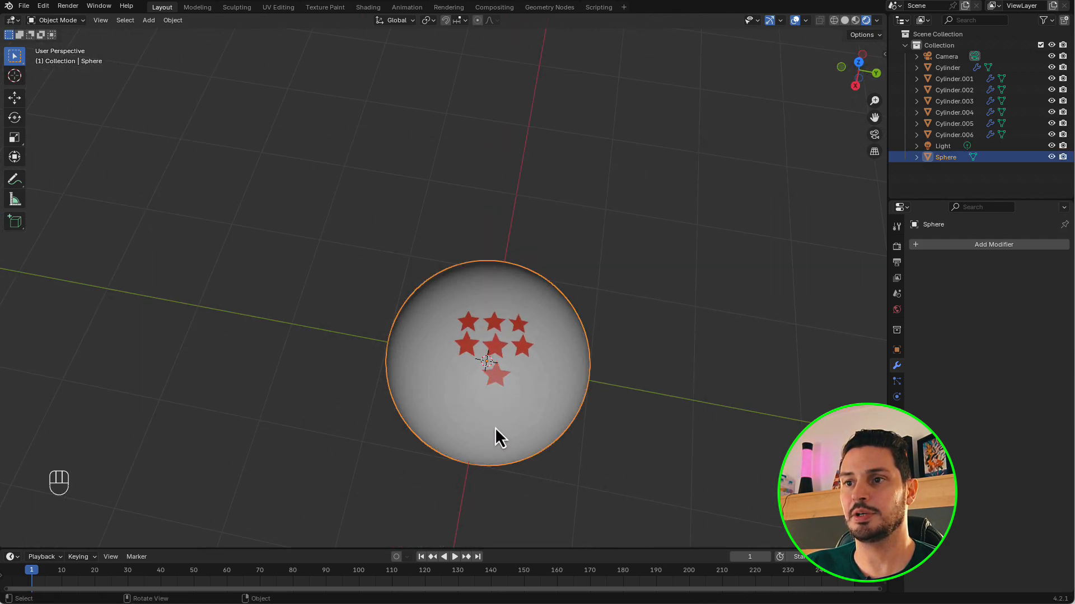
pyautogui.scroll(-3, 496, 436)
pyautogui.moveTo(567, 548); pyautogui.dragTo(562, 343)
pyautogui.scroll(-2, 497, 170)
pyautogui.scroll(2, 454, 209)
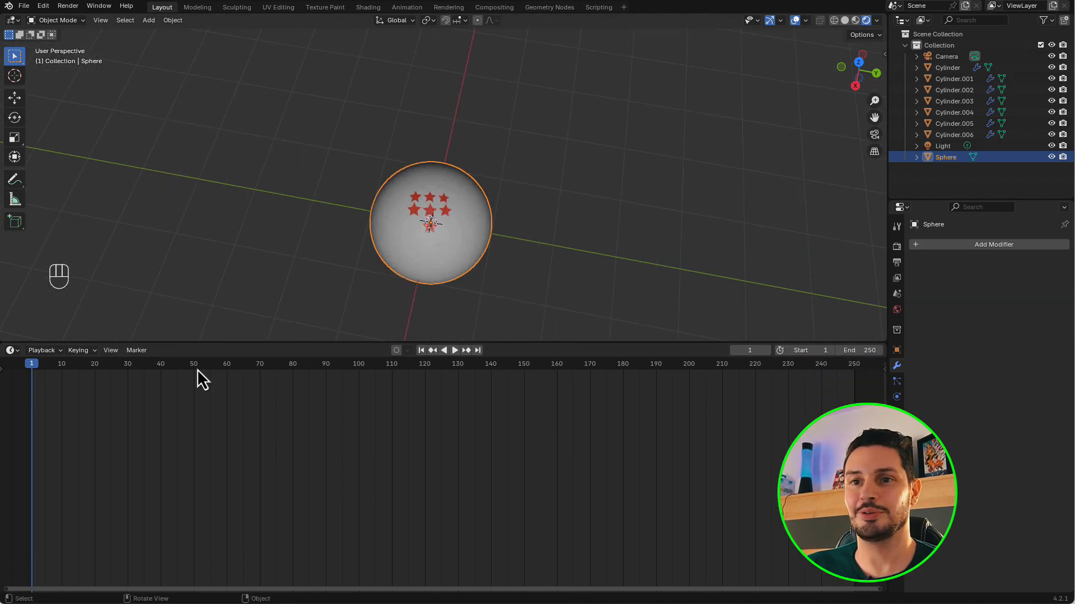
# Change the Timeline area to the Shader Editor and create a new material for the sphere.
pyautogui.click(11, 351)
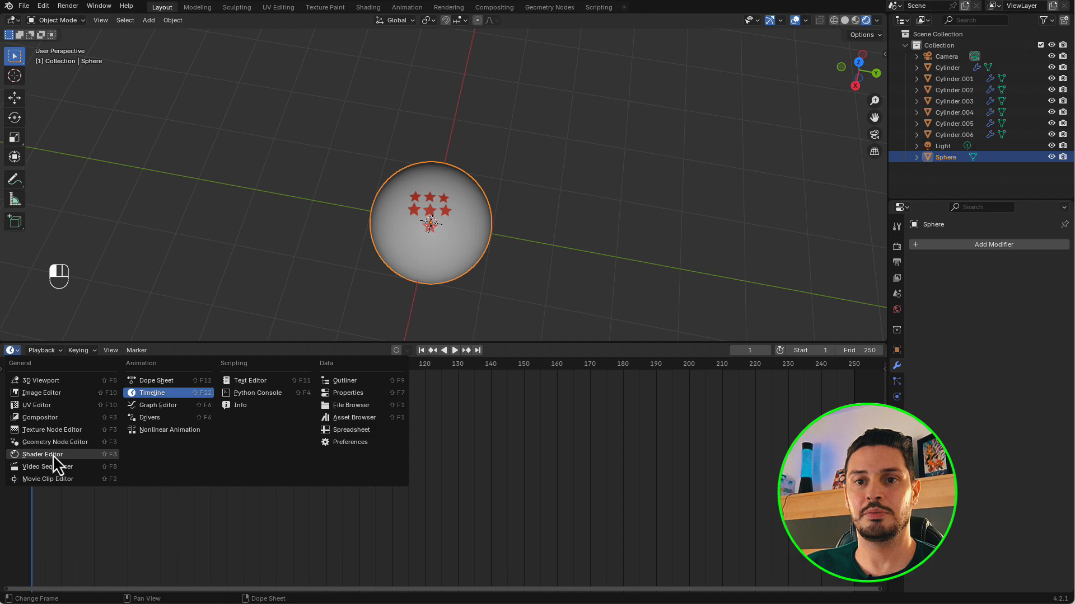
pyautogui.click(53, 454)
pyautogui.click(467, 350)
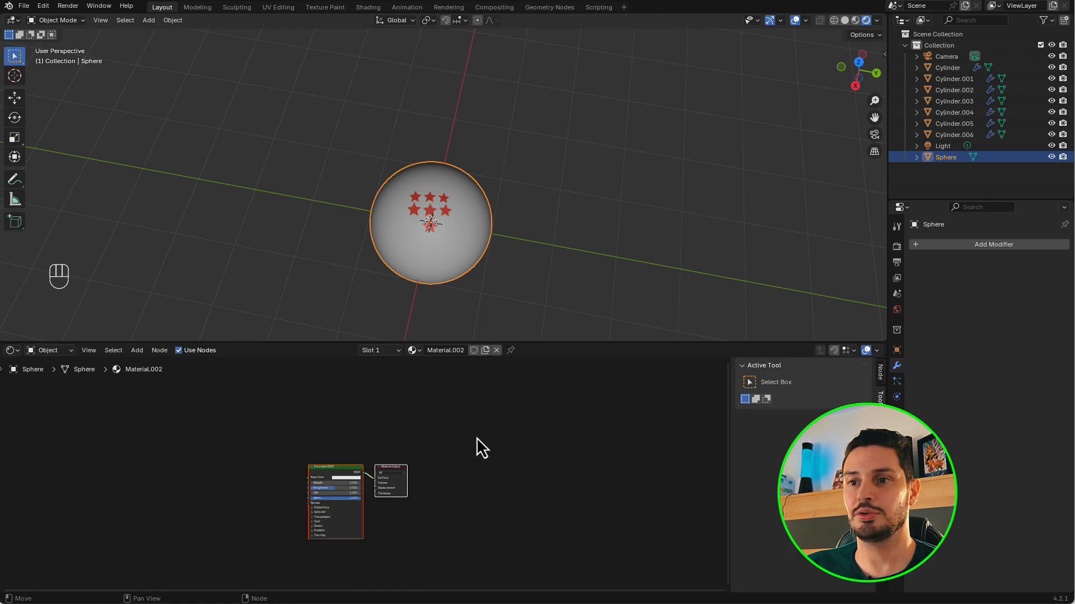
# Delete the Principled BSDF node from the sphere's material.
pyautogui.scroll(4, 391, 487)
pyautogui.click(335, 444)
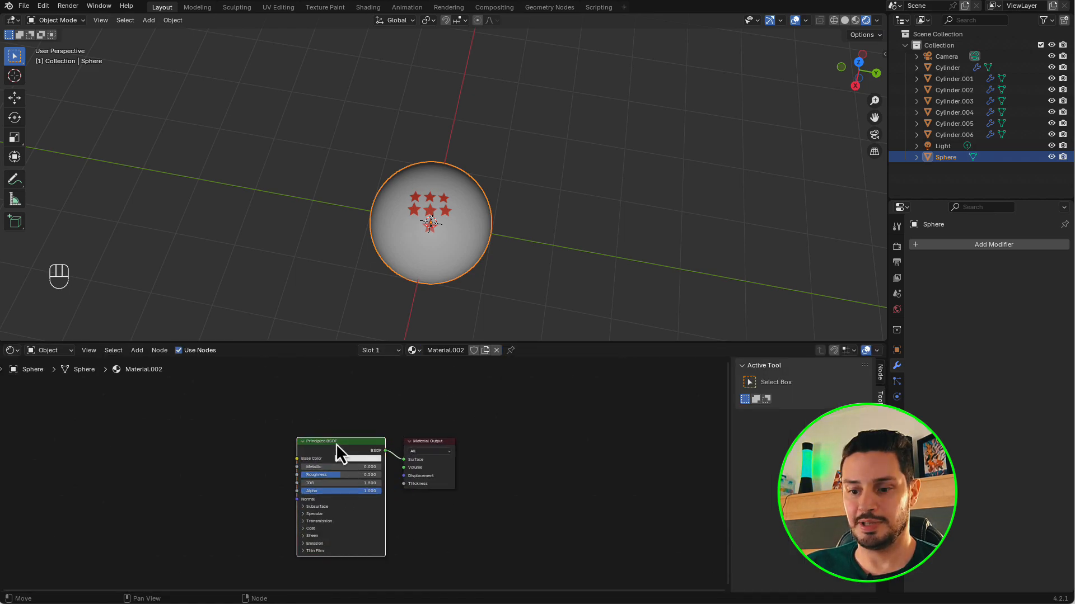
pyautogui.press('x')
pyautogui.scroll(2, 327, 472)
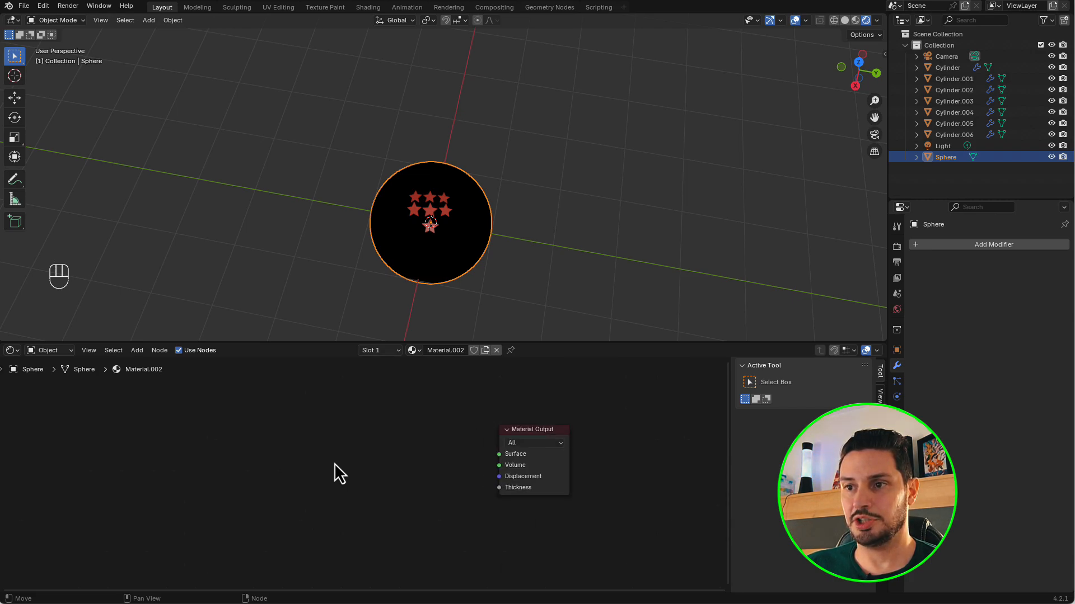
# Add a Color Ramp node to the sphere's material and connect its Color output to the Material Output's Surface input.
pyautogui.hotkey('shift', 'a')
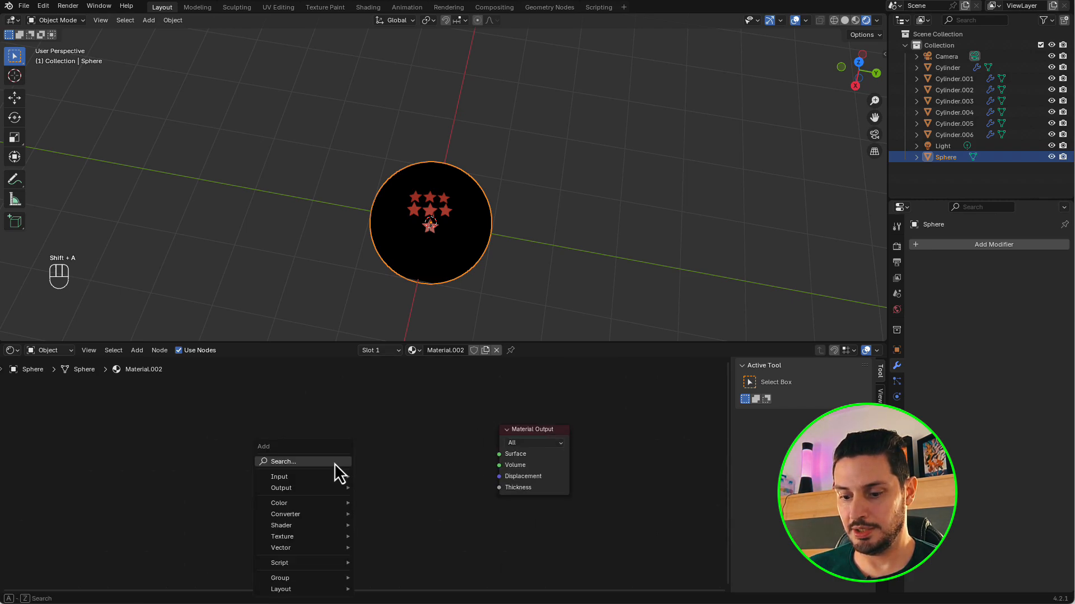
pyautogui.write('col')
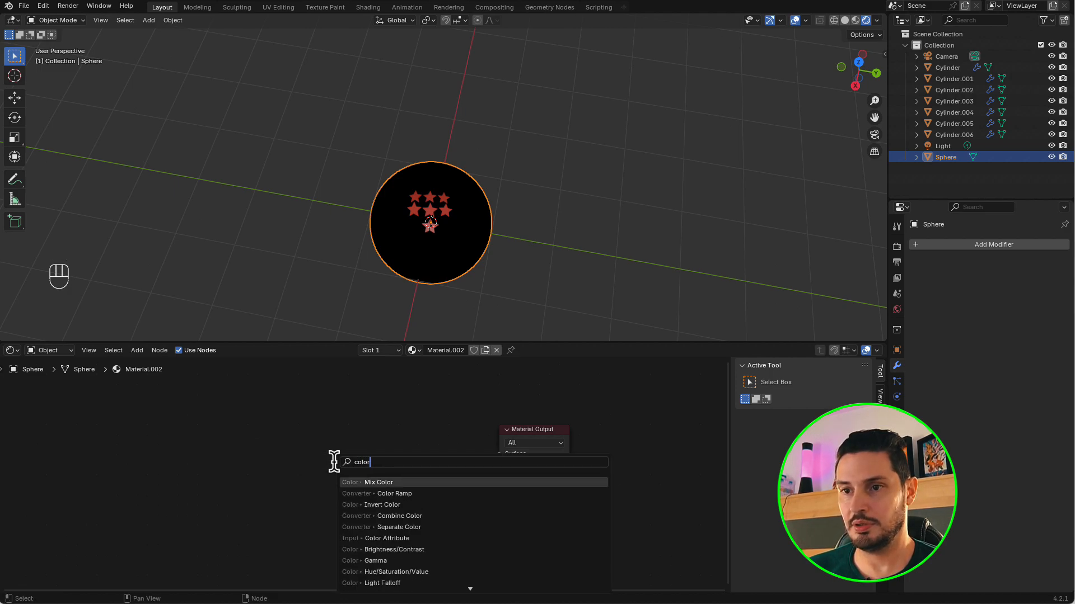
pyautogui.write('or')
pyautogui.click(422, 494)
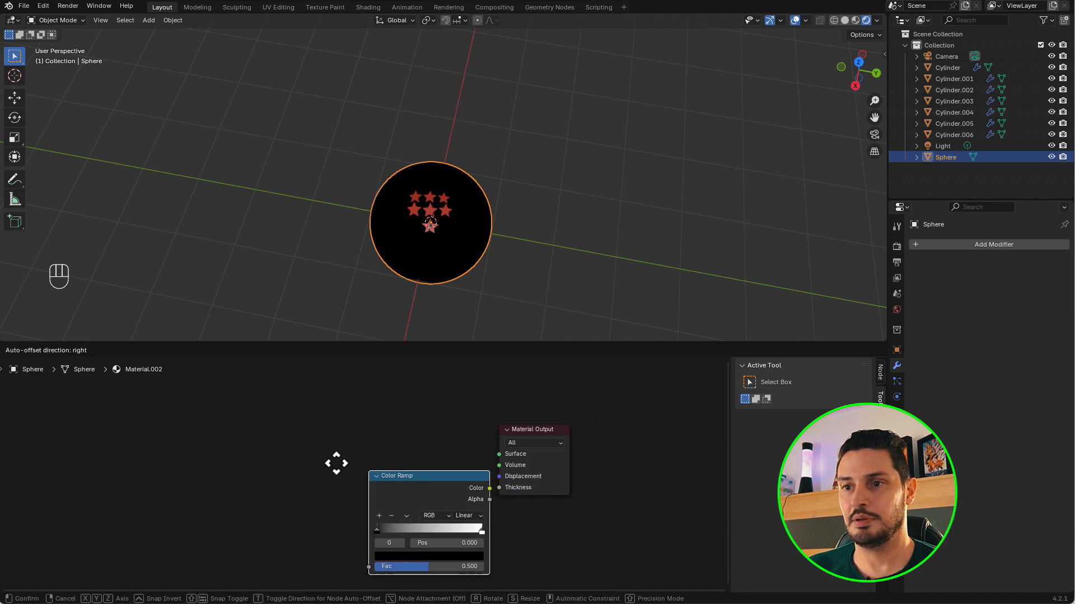
pyautogui.click(325, 444)
pyautogui.scroll(1, 425, 448)
pyautogui.moveTo(449, 463); pyautogui.dragTo(518, 457)
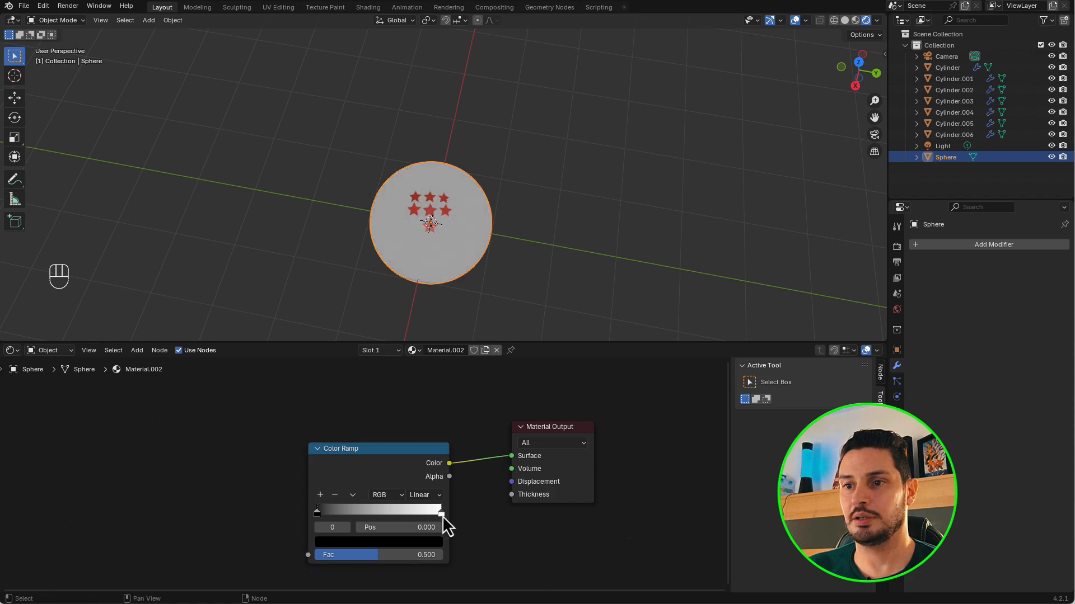
# Add a middle stop to the Color Ramp and color it orange with hue 0.037, saturation 0.986 and value 0.706.
pyautogui.click(320, 495)
pyautogui.scroll(1, 387, 537)
pyautogui.click(391, 549)
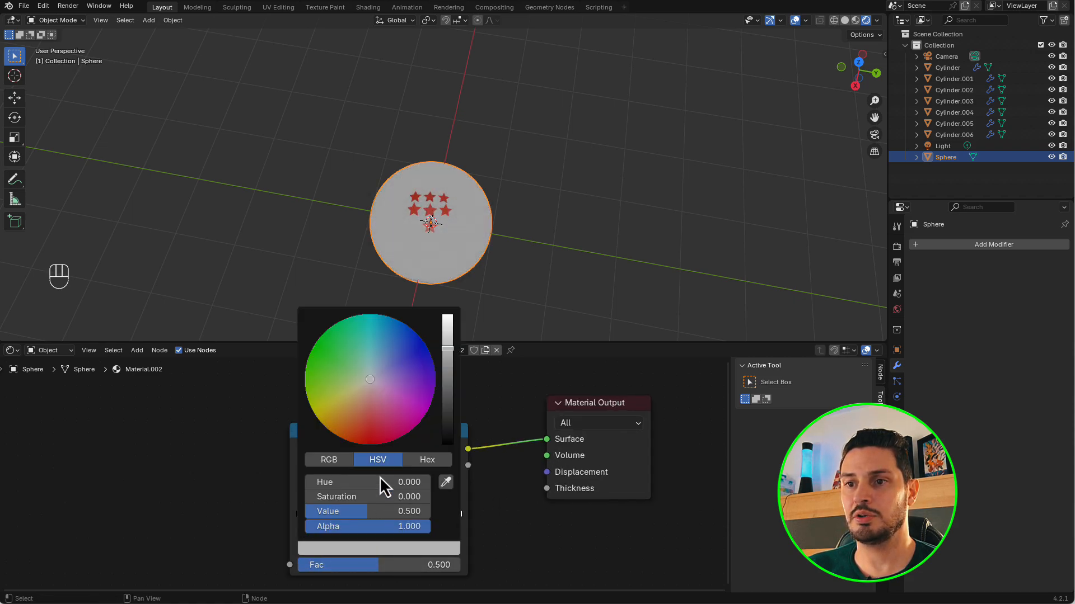
pyautogui.moveTo(357, 411); pyautogui.dragTo(345, 431)
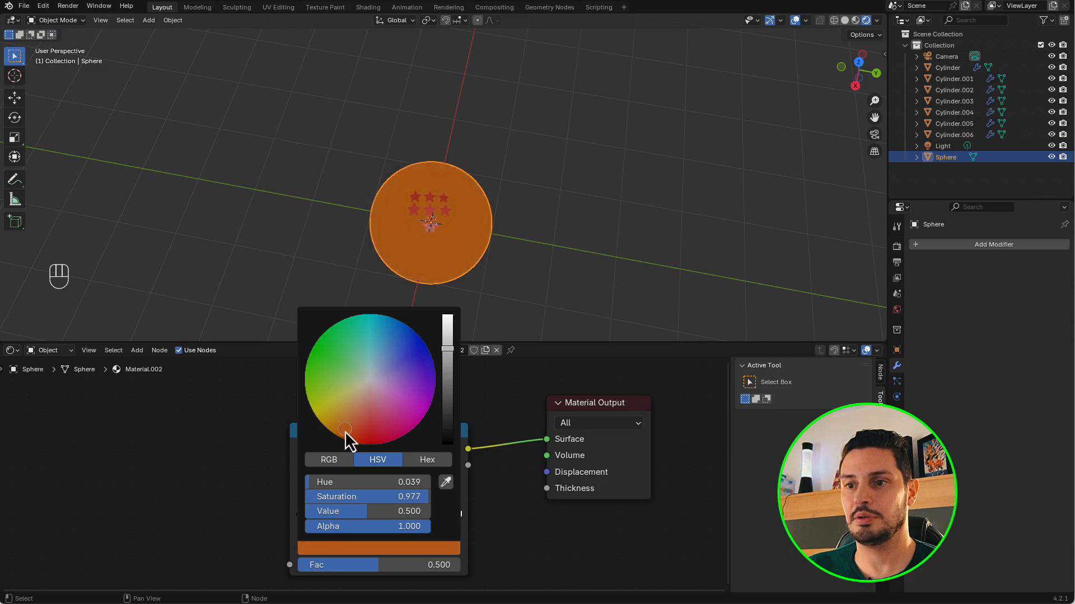
pyautogui.moveTo(448, 357); pyautogui.dragTo(450, 336)
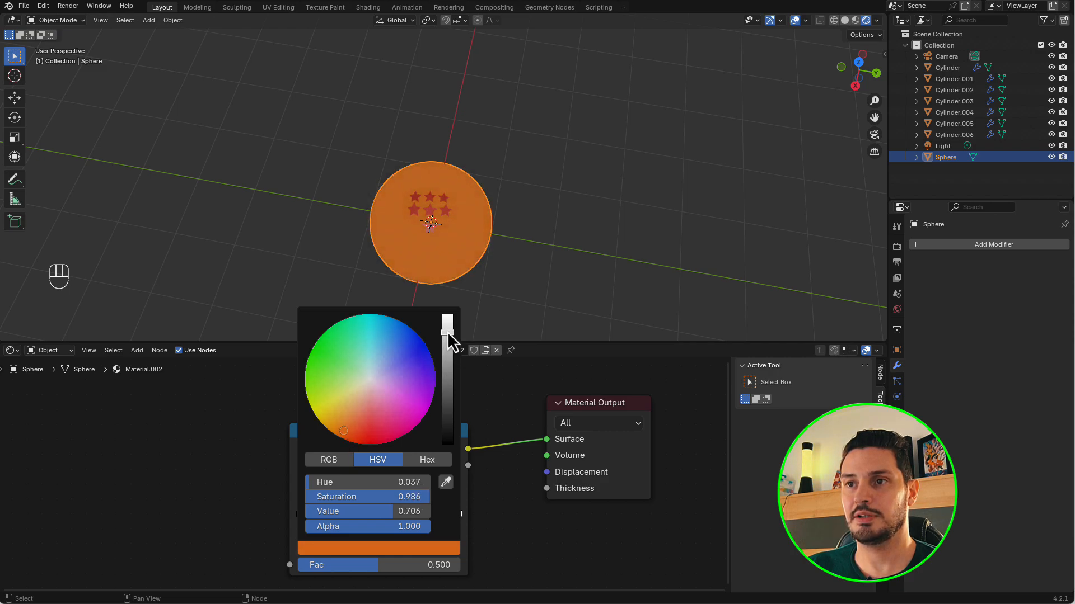
# Color the Color Ramp's first stop dark brown, with hue 0.054, saturation 0.938 and value about 0.132.
pyautogui.click(302, 512)
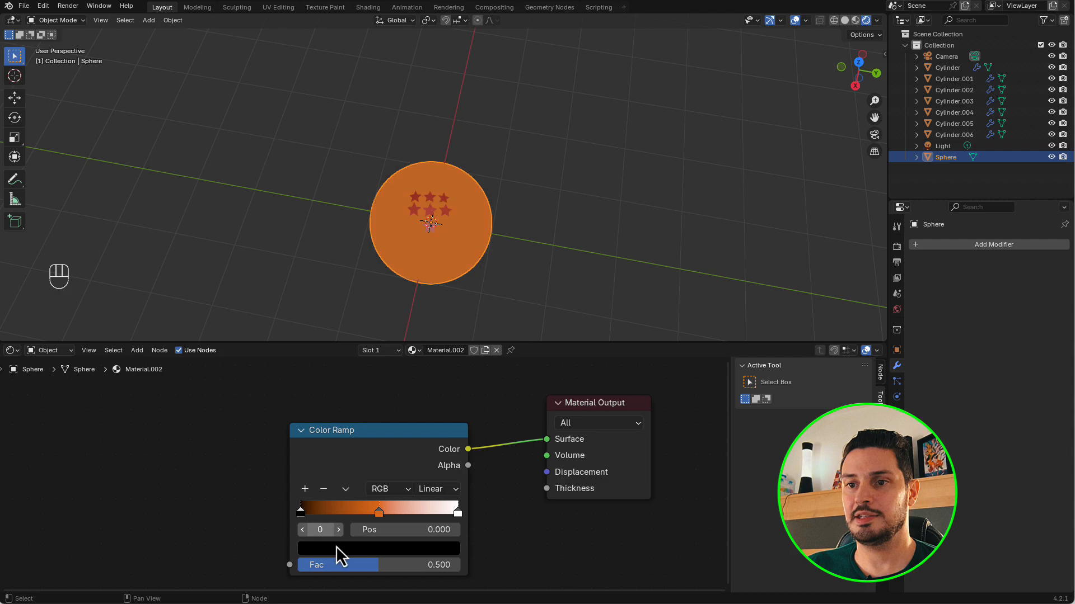
pyautogui.click(339, 547)
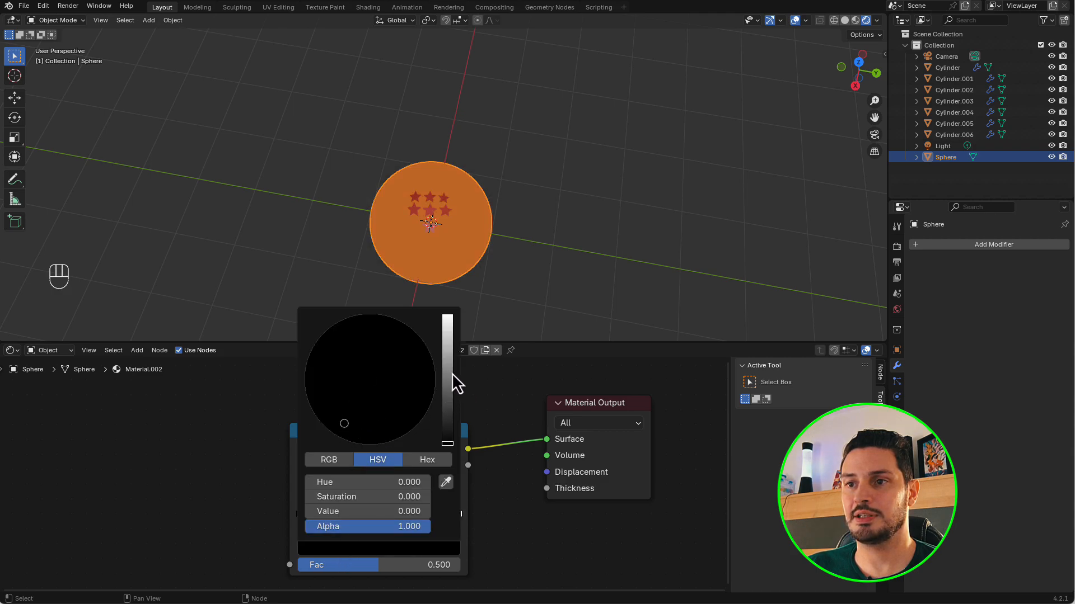
pyautogui.moveTo(451, 374); pyautogui.dragTo(451, 403)
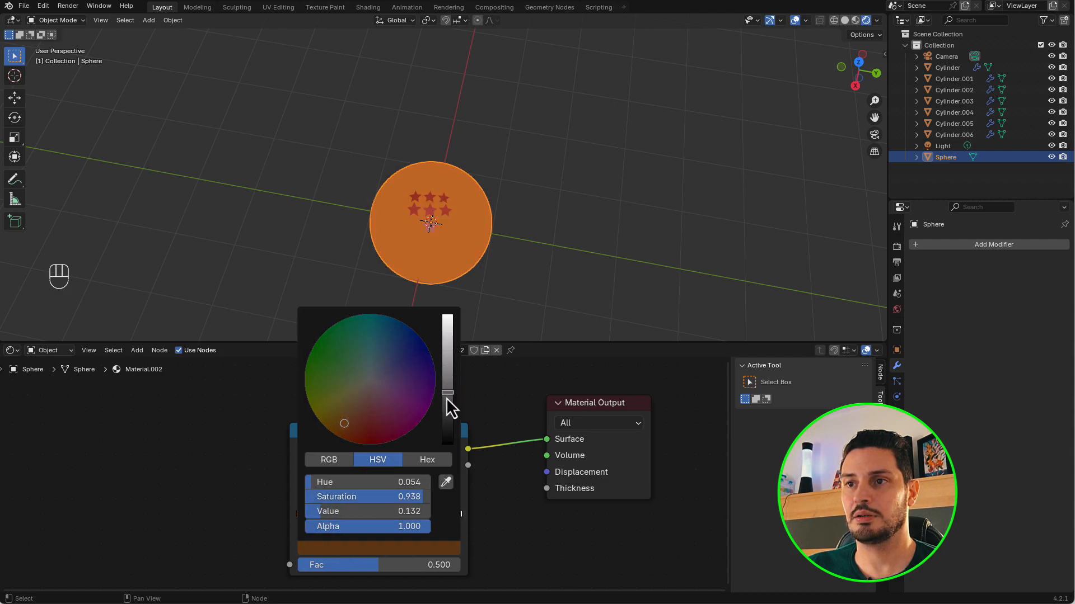
# Add a Fresnel node and connect its Fac output to the Color Ramp's Fac input.
pyautogui.hotkey('shift', 'a')
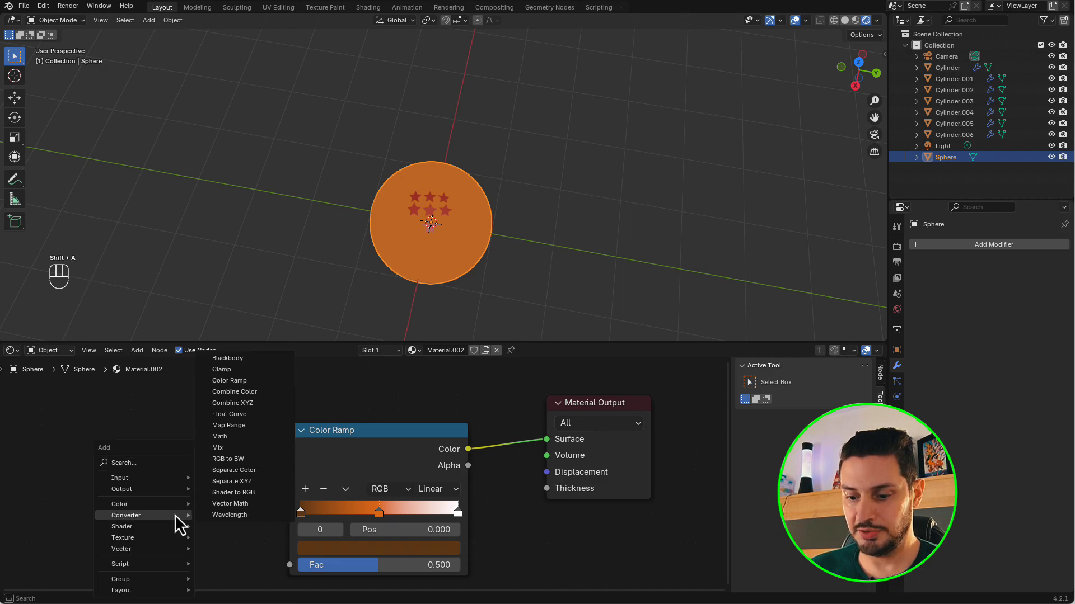
pyautogui.write('frs')
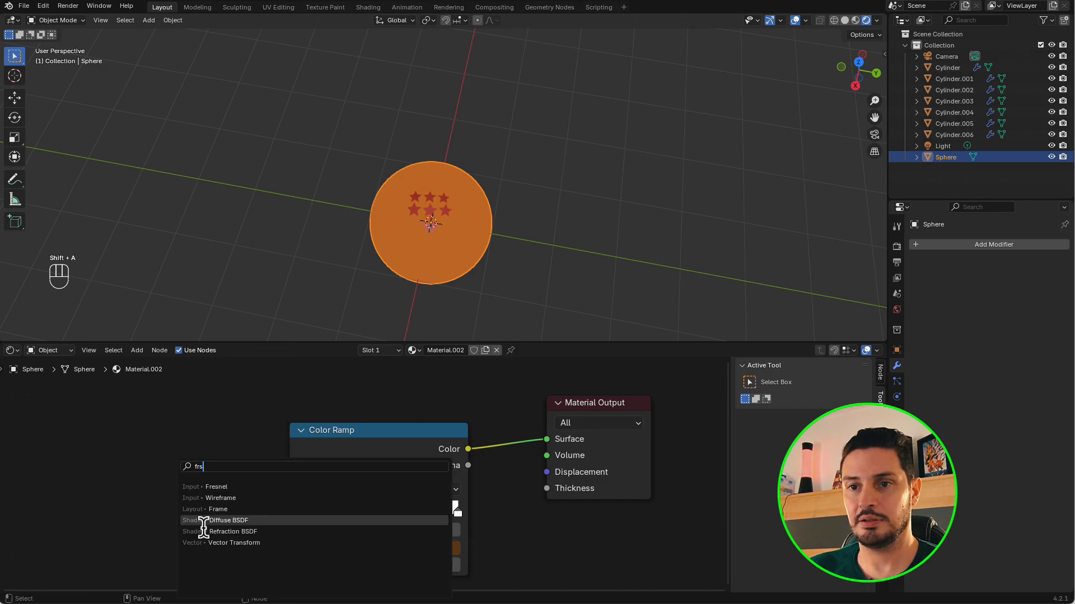
pyautogui.click(230, 485)
pyautogui.click(211, 535)
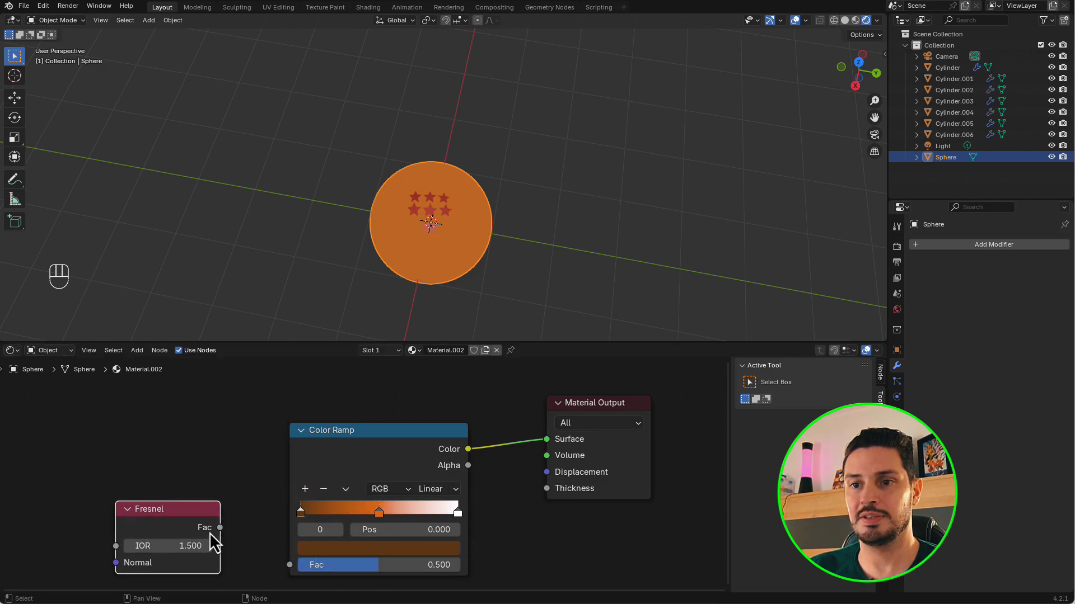
pyautogui.moveTo(220, 527)
pyautogui.mouseDown()
pyautogui.moveTo(240, 554)
pyautogui.moveTo(289, 565)
pyautogui.mouseUp()
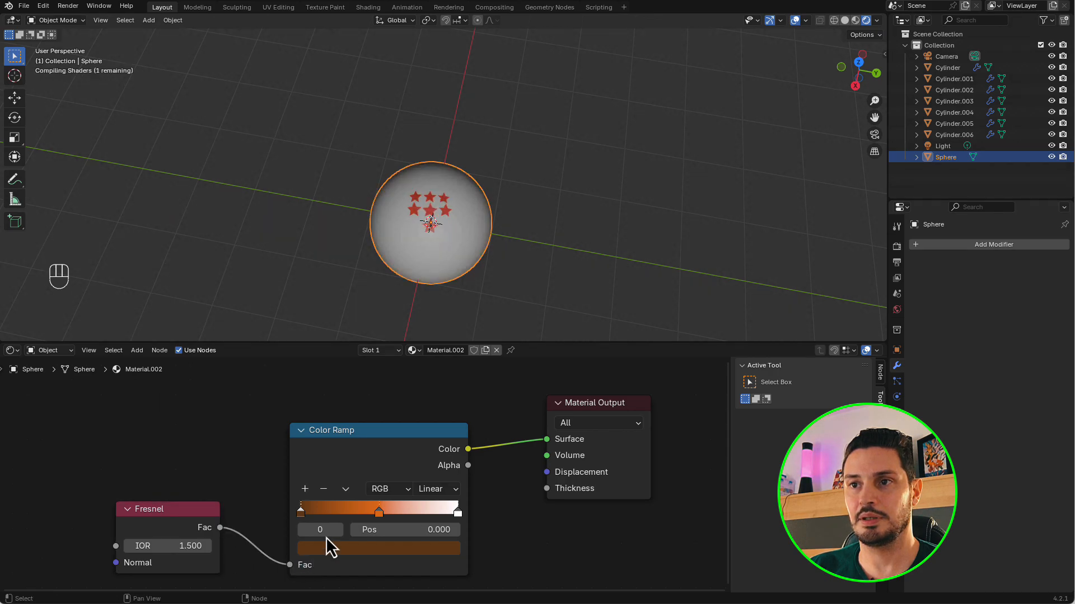
# Brighten the Color Ramp's first stop to a stronger orange-brown.
pyautogui.scroll(1, 379, 547)
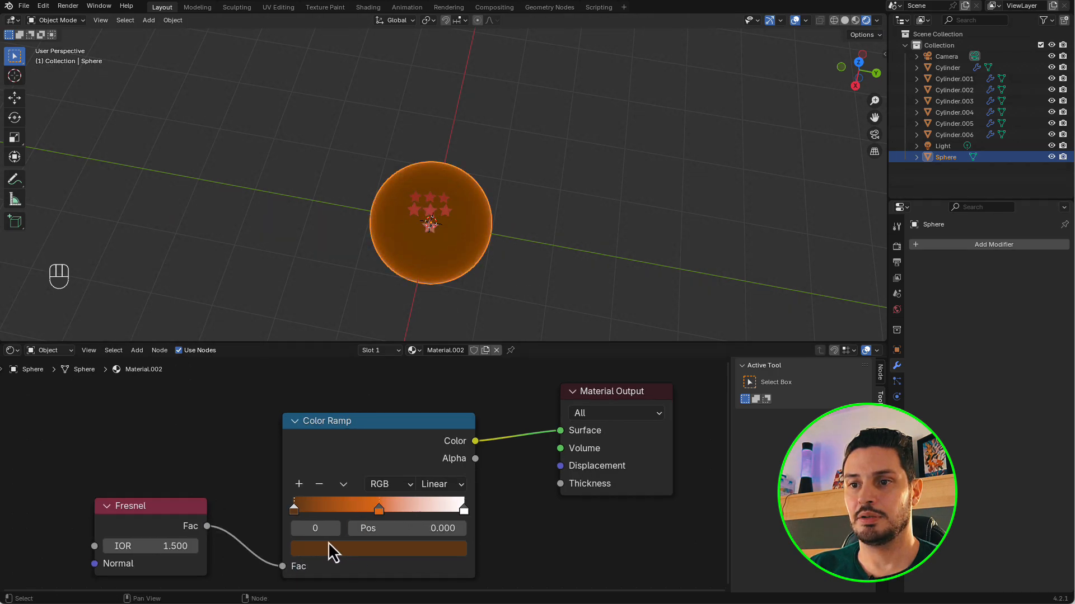
pyautogui.click(358, 549)
pyautogui.moveTo(456, 379); pyautogui.dragTo(458, 345)
# Move the Color Ramp's middle orange stop close to the first stop and the white stop to position 0.936.
pyautogui.moveTo(379, 508); pyautogui.dragTo(307, 506)
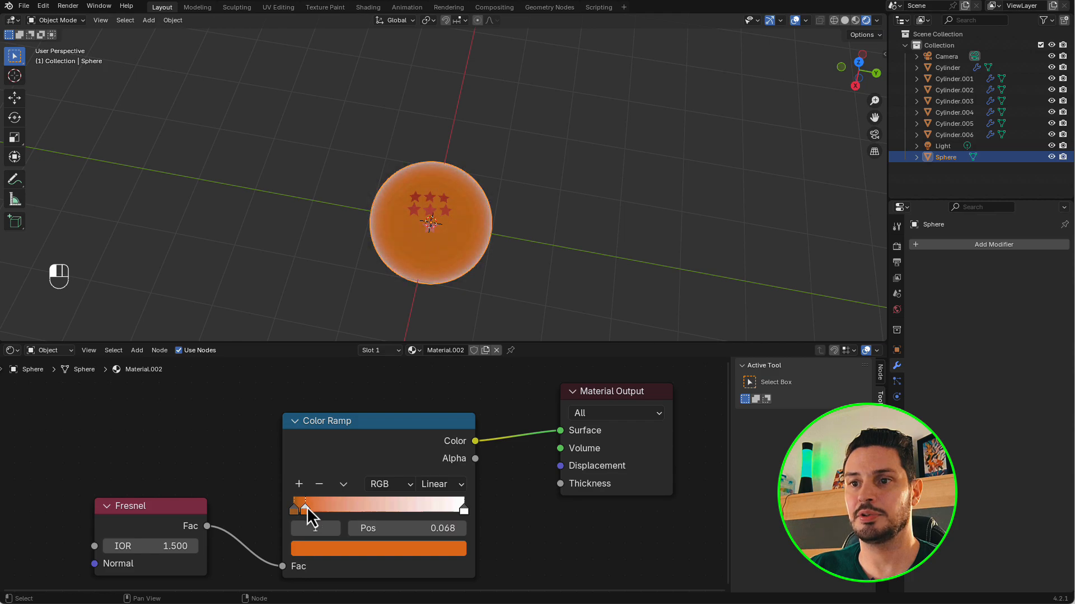
pyautogui.moveTo(464, 510)
pyautogui.mouseDown()
pyautogui.moveTo(424, 509)
pyautogui.moveTo(452, 510)
pyautogui.mouseUp()
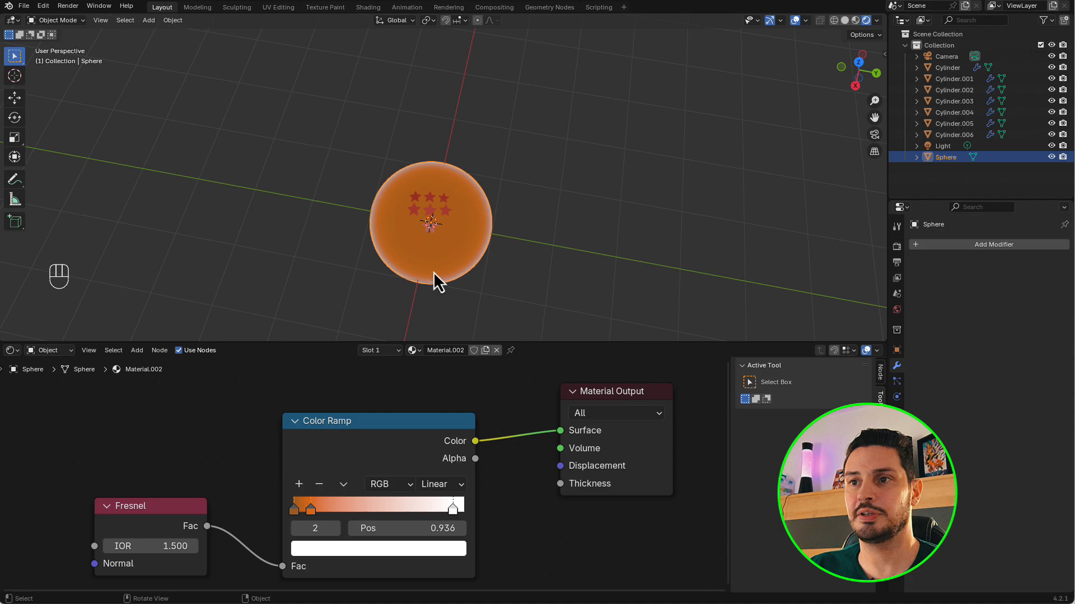
pyautogui.scroll(4, 434, 270)
pyautogui.moveTo(434, 271); pyautogui.dragTo(473, 232, button='middle')
pyautogui.scroll(-3, 464, 290)
pyautogui.scroll(-1, 449, 280)
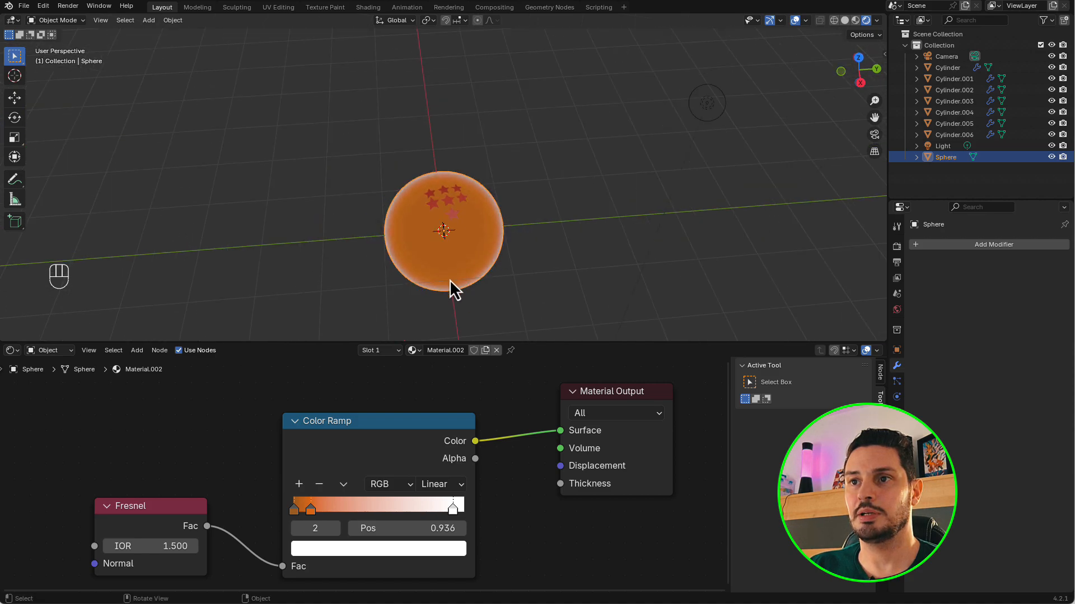
pyautogui.scroll(-2, 449, 280)
# Enlarge the 3D viewport by shrinking the Shader Editor area, and frame the sphere more closely.
pyautogui.moveTo(566, 344); pyautogui.dragTo(531, 451)
pyautogui.moveTo(545, 374); pyautogui.dragTo(548, 352, button='middle')
pyautogui.scroll(2, 483, 314)
pyautogui.scroll(2, 482, 314)
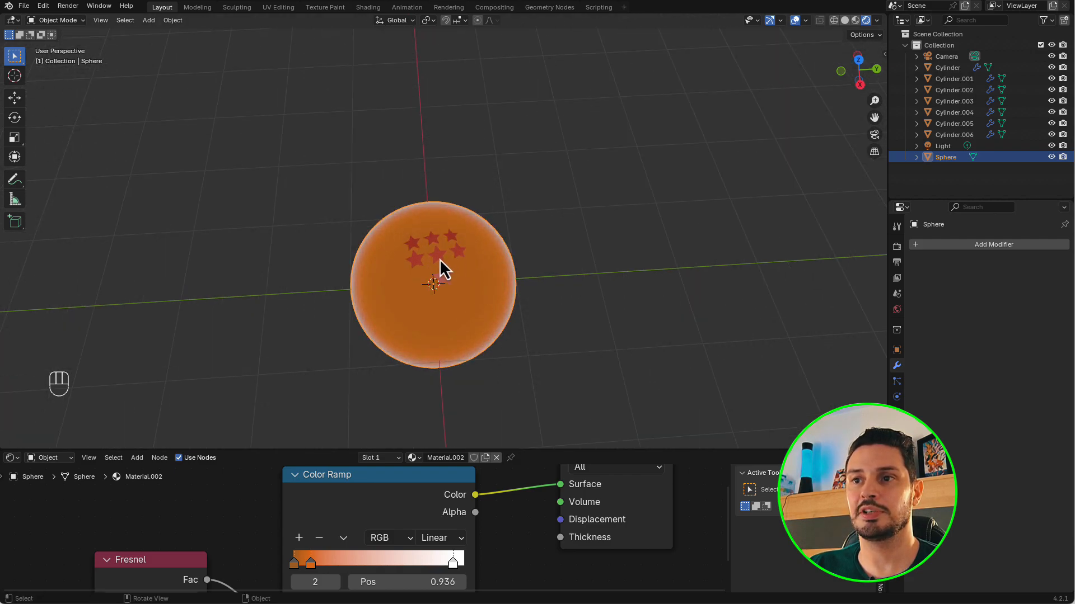
# Set the roughness of the stars' red material to 1.000 and deselect the star.
pyautogui.click(439, 259)
pyautogui.scroll(2, 481, 515)
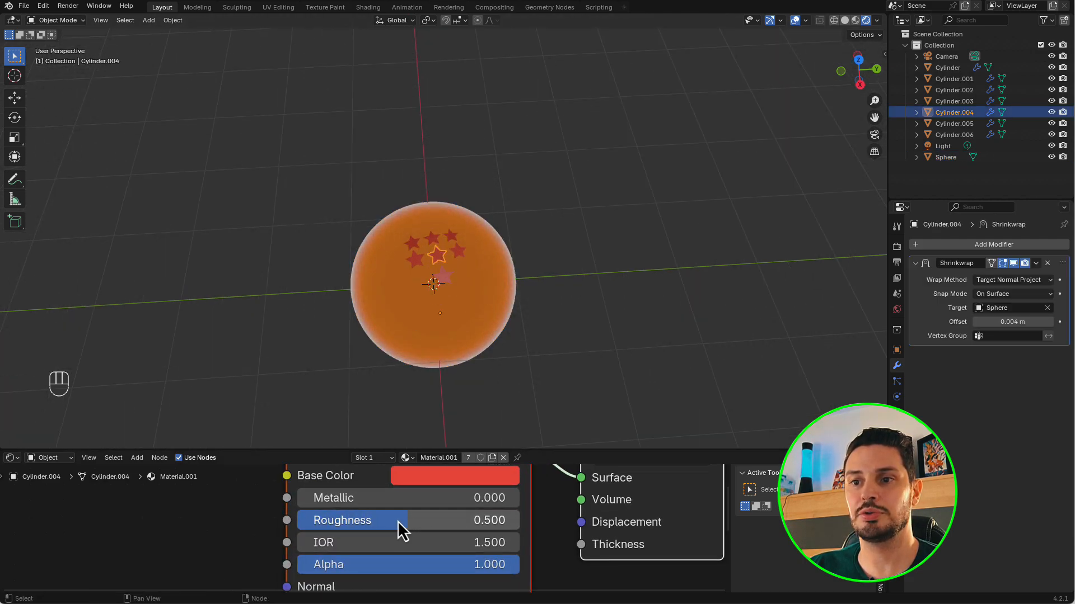
pyautogui.moveTo(398, 521); pyautogui.dragTo(591, 526)
pyautogui.click(617, 345)
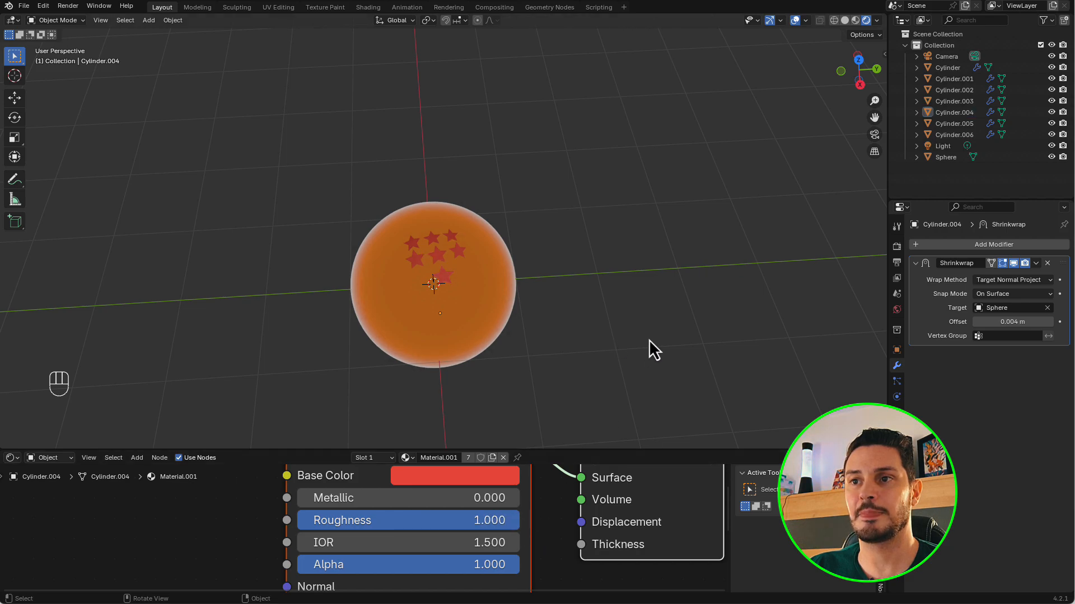
# Add a plane and move it down along Z by about 2.03 m to lie beneath the sphere.
pyautogui.moveTo(649, 340); pyautogui.dragTo(542, 249, button='middle')
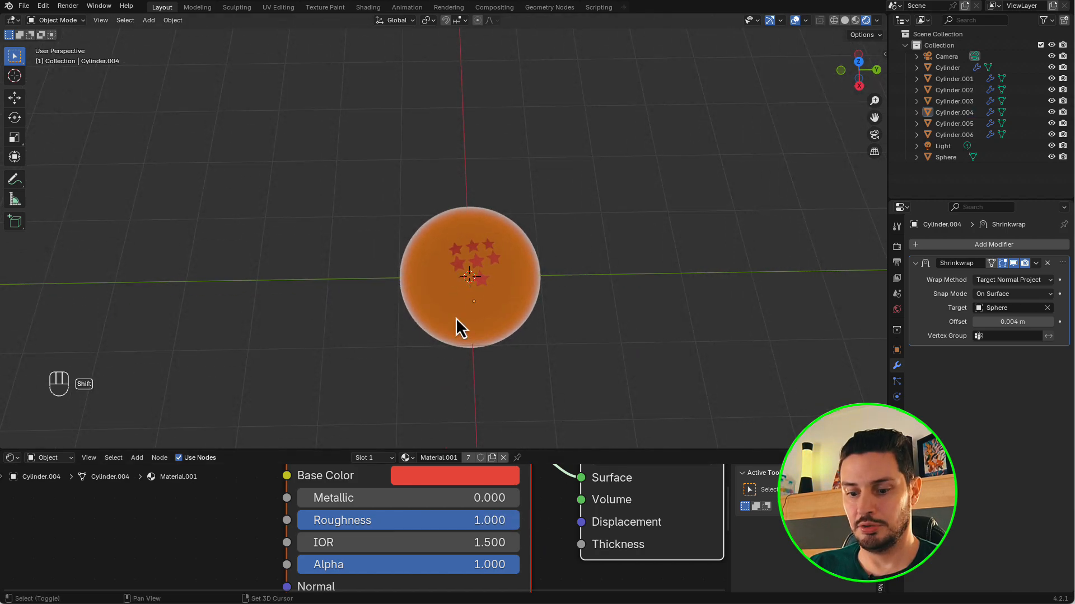
pyautogui.hotkey('shift', 'a')
pyautogui.moveTo(456, 317)
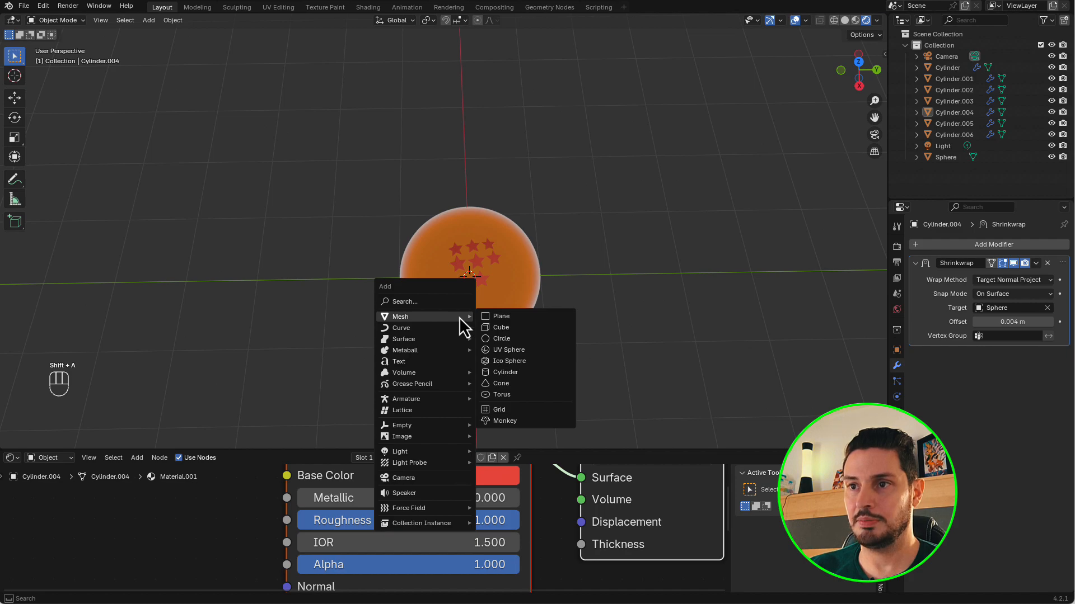
pyautogui.click(499, 316)
pyautogui.press('g')
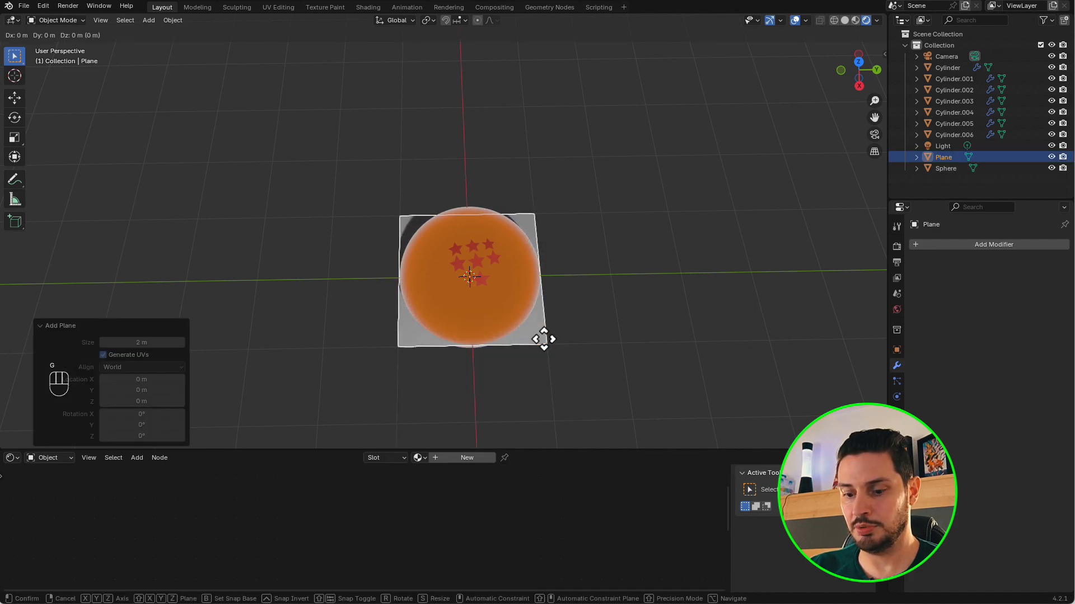
pyautogui.press('z')
pyautogui.click(535, 385)
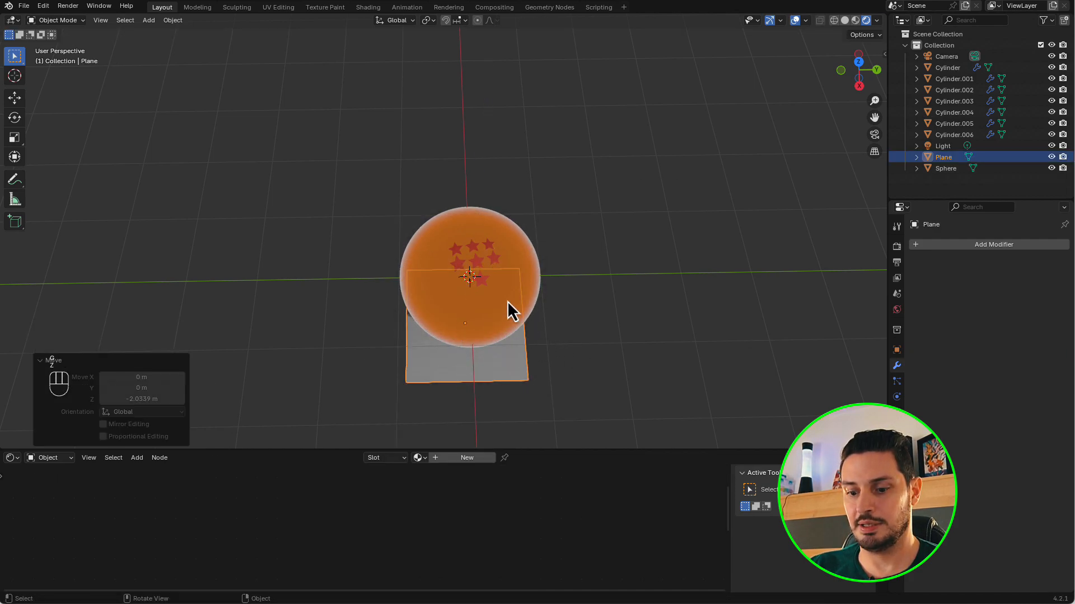
# Scale the plane up by a factor of about 9.17 to form a large floor.
pyautogui.press('s')
pyautogui.click(22, 281)
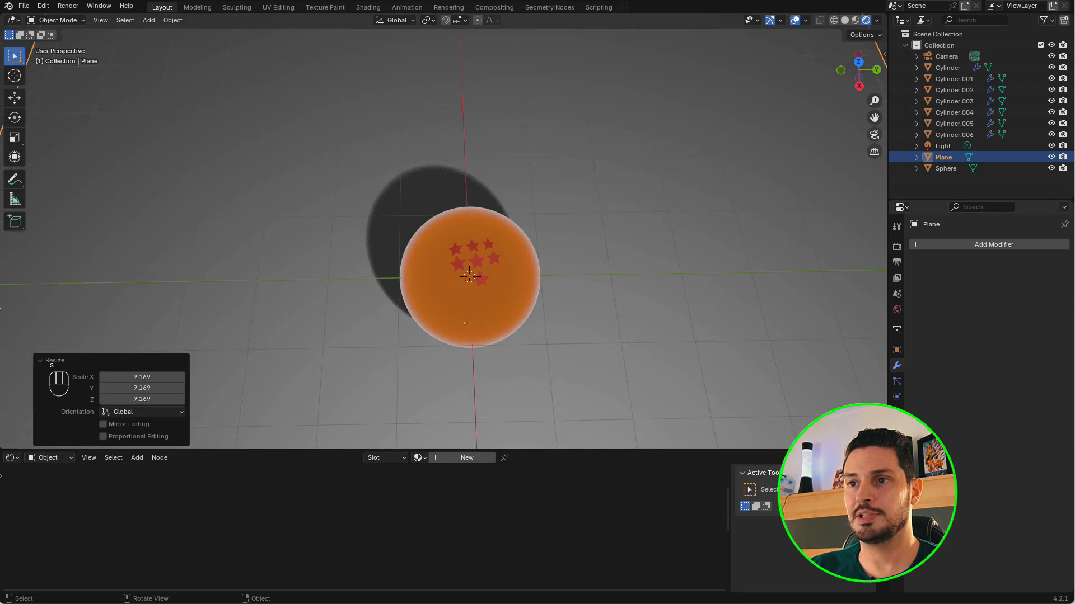
pyautogui.scroll(-3, 266, 240)
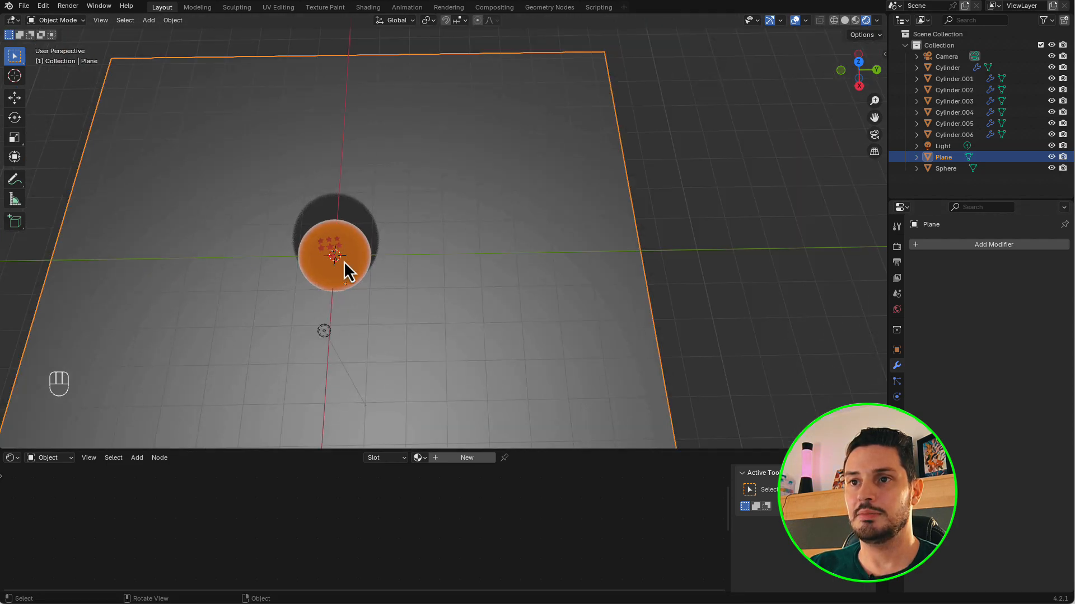
pyautogui.moveTo(295, 251); pyautogui.dragTo(474, 260, button='middle')
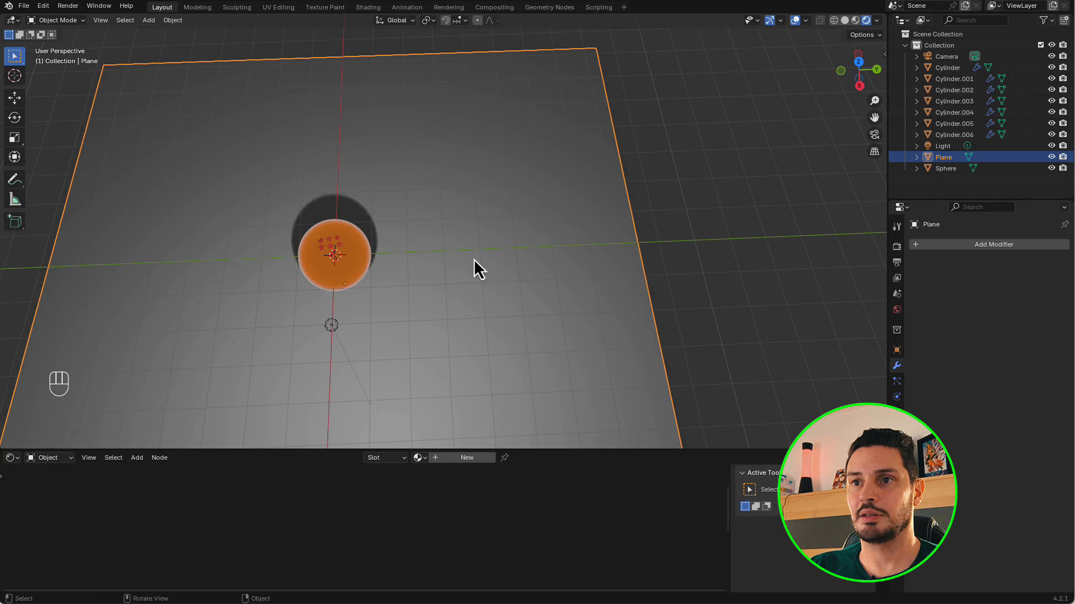
# Hide the plane and duplicate the sphere with its seven stars, offsetting the copy about 2.44 m along Y.
pyautogui.click(1051, 157)
pyautogui.moveTo(239, 173); pyautogui.dragTo(408, 294)
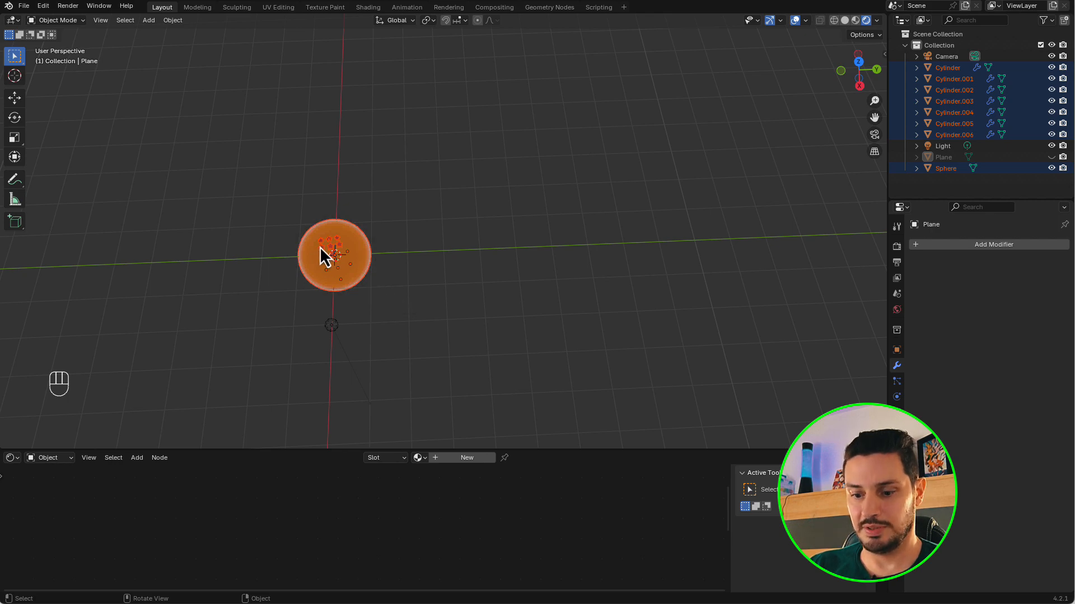
pyautogui.hotkey('shift', 'd')
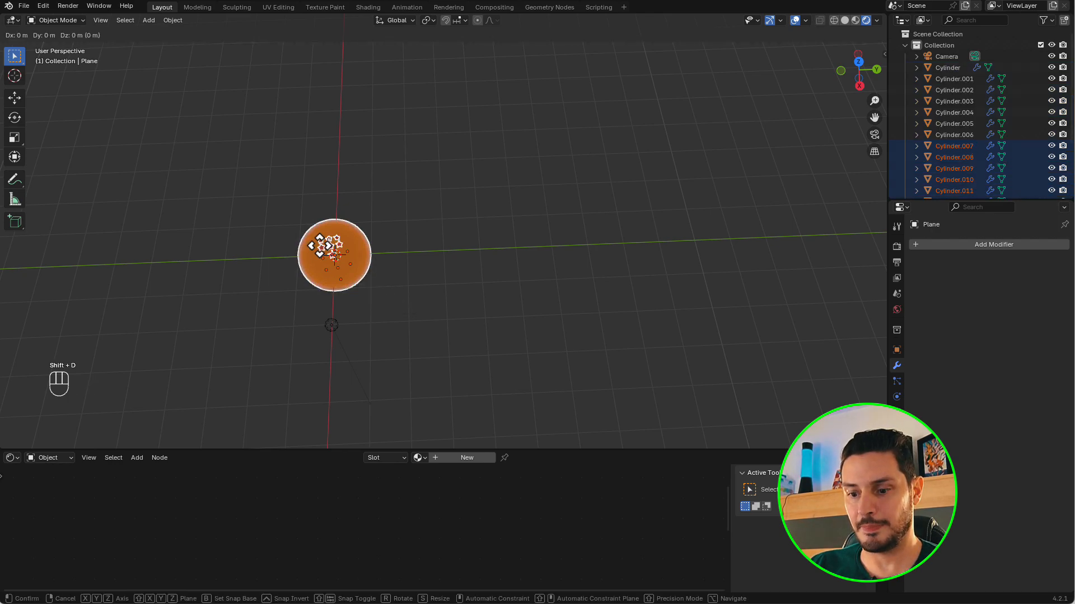
pyautogui.press('y')
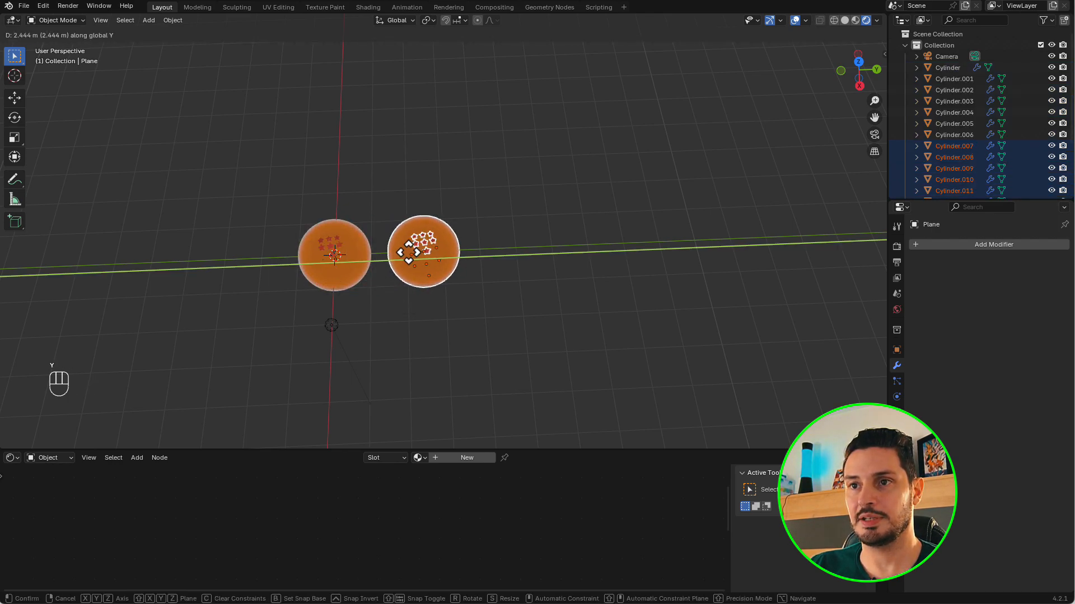
pyautogui.click(408, 253)
# Duplicate the copied ball with its stars about -4.79 m along Y, placing it on the original's other side.
pyautogui.hotkey('shift', 'd')
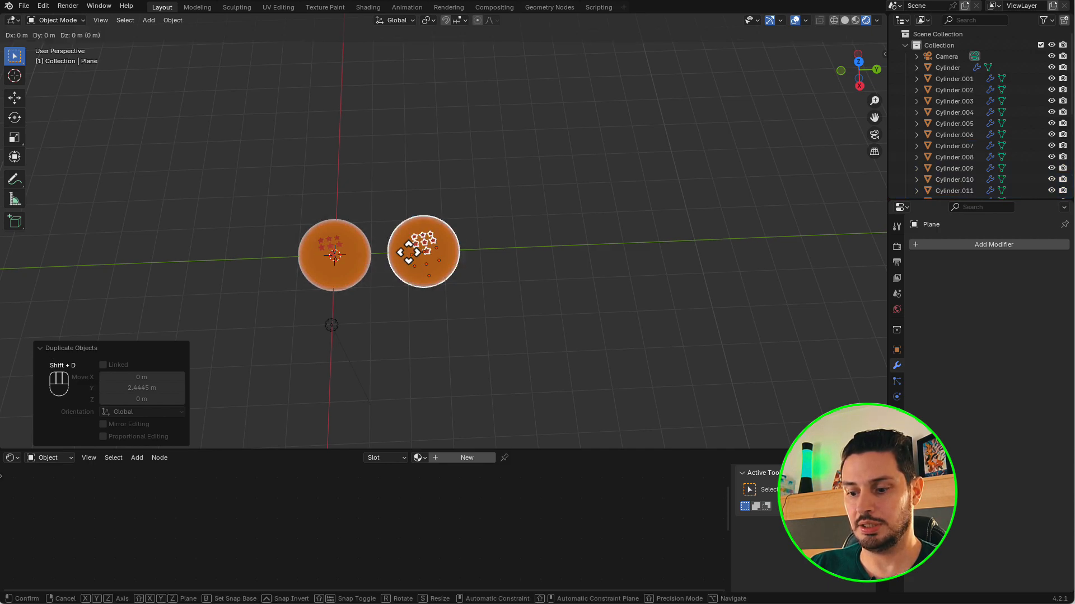
pyautogui.press('y')
pyautogui.click(235, 277)
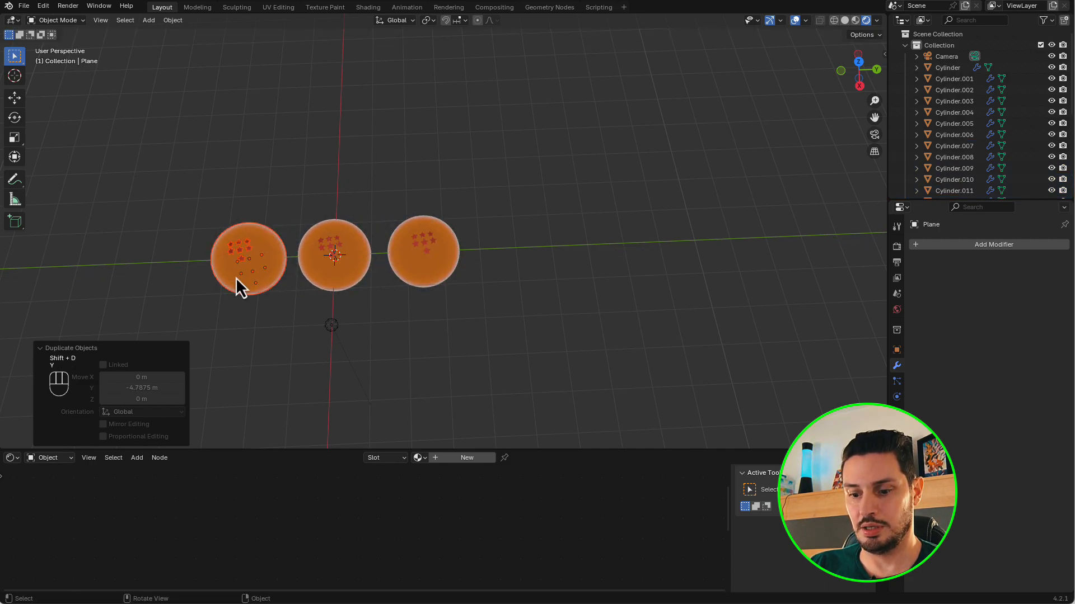
pyautogui.press('shift')
pyautogui.hotkey('shift', 'd')
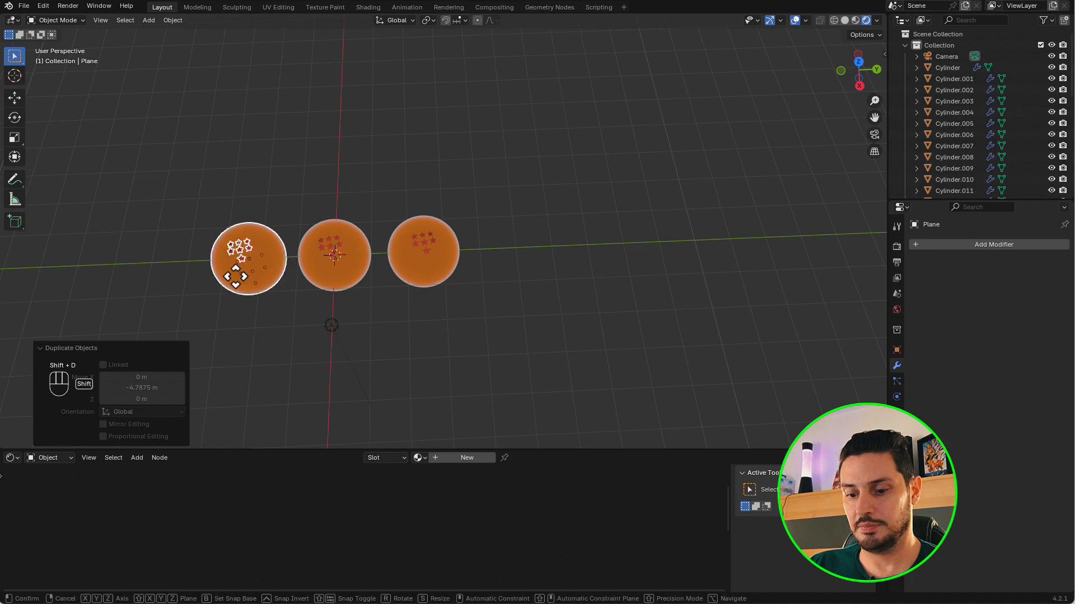
pyautogui.press('Escape')
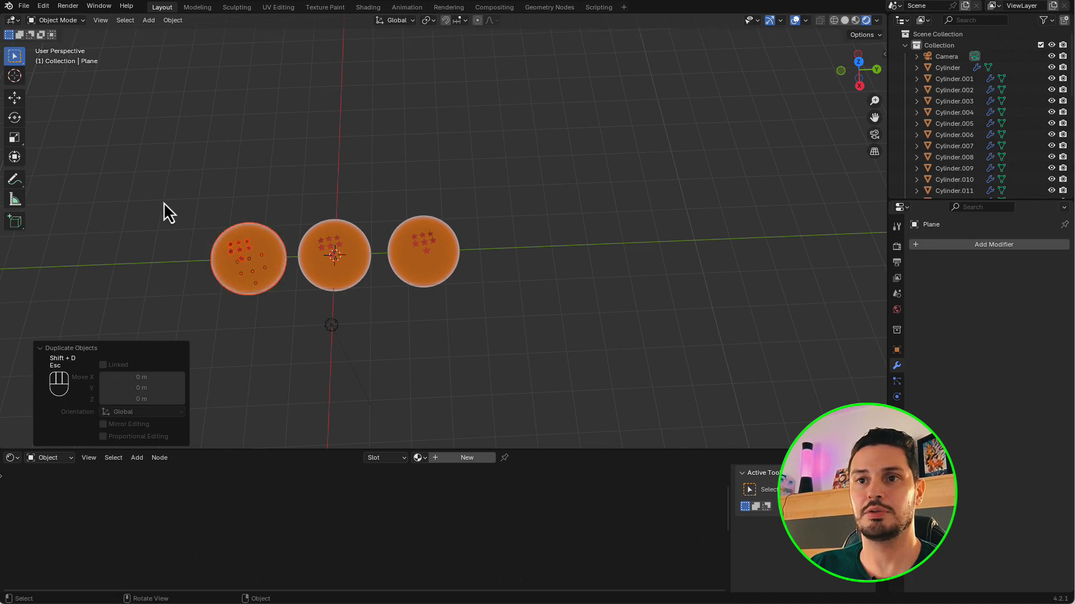
# Duplicate the row of three balls with their stars about -2.57 m along X to form a second row.
pyautogui.moveTo(152, 150); pyautogui.dragTo(498, 303)
pyautogui.hotkey('shift', 'd')
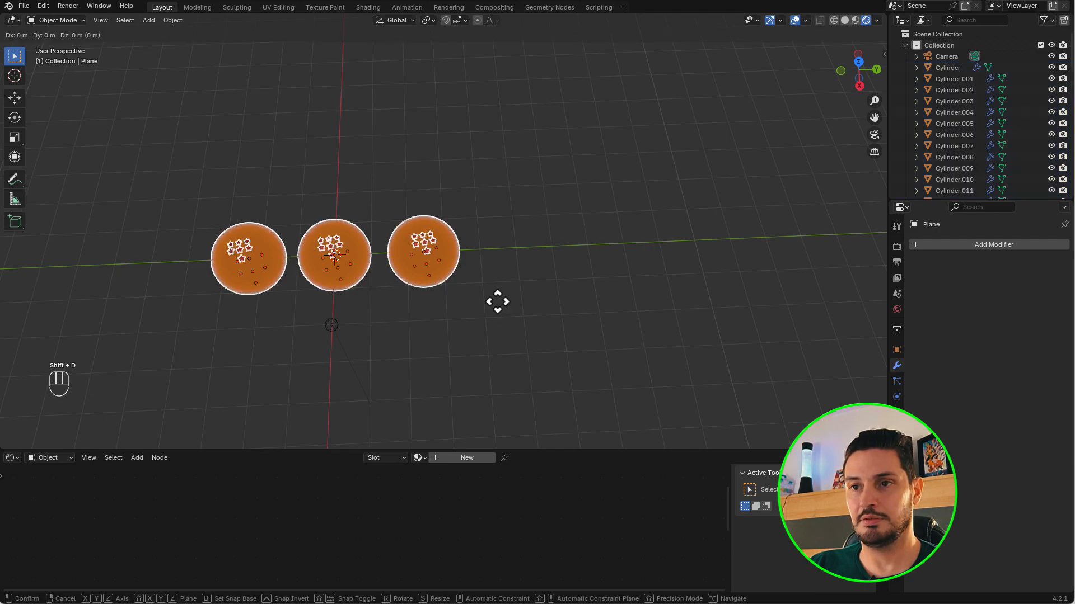
pyautogui.press('x')
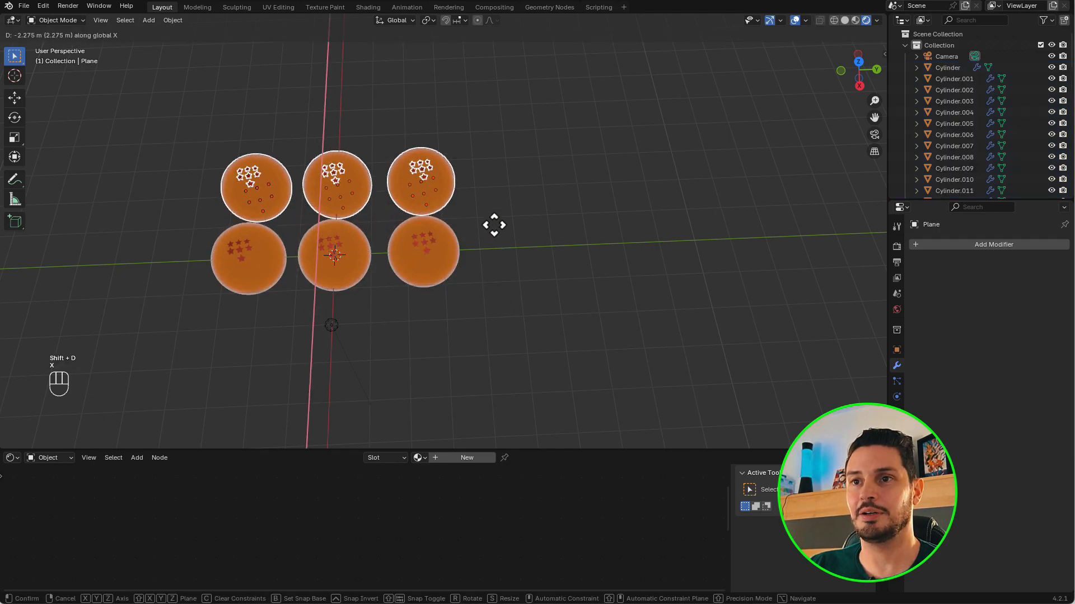
pyautogui.click(493, 222)
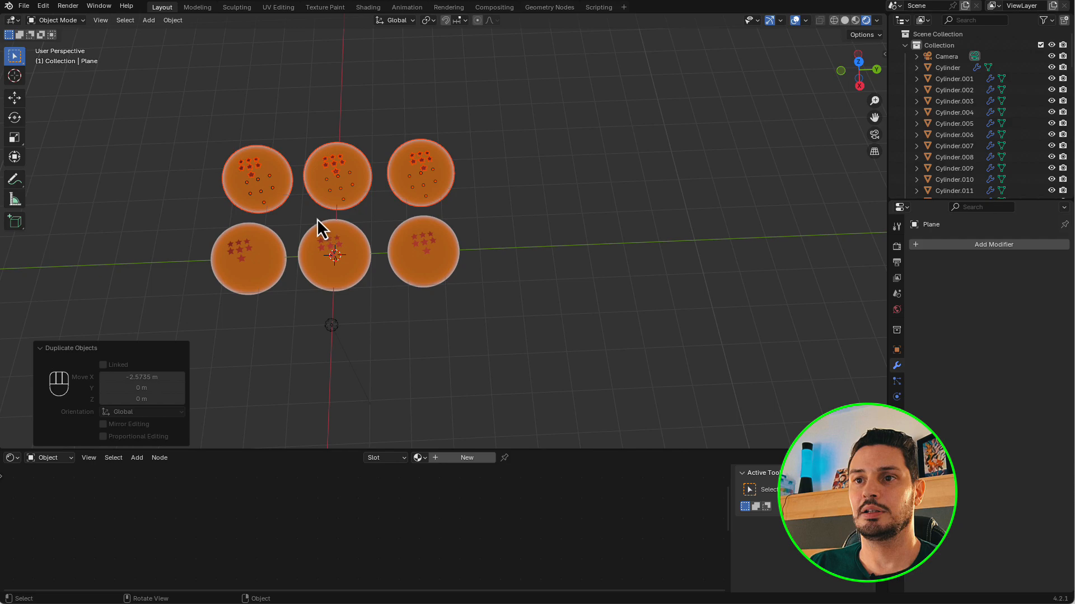
# Duplicate the original row's +Y ball with its stars, moving the copy in the XY plane to stand alone on the row's +X side.
pyautogui.moveTo(392, 233); pyautogui.dragTo(491, 289)
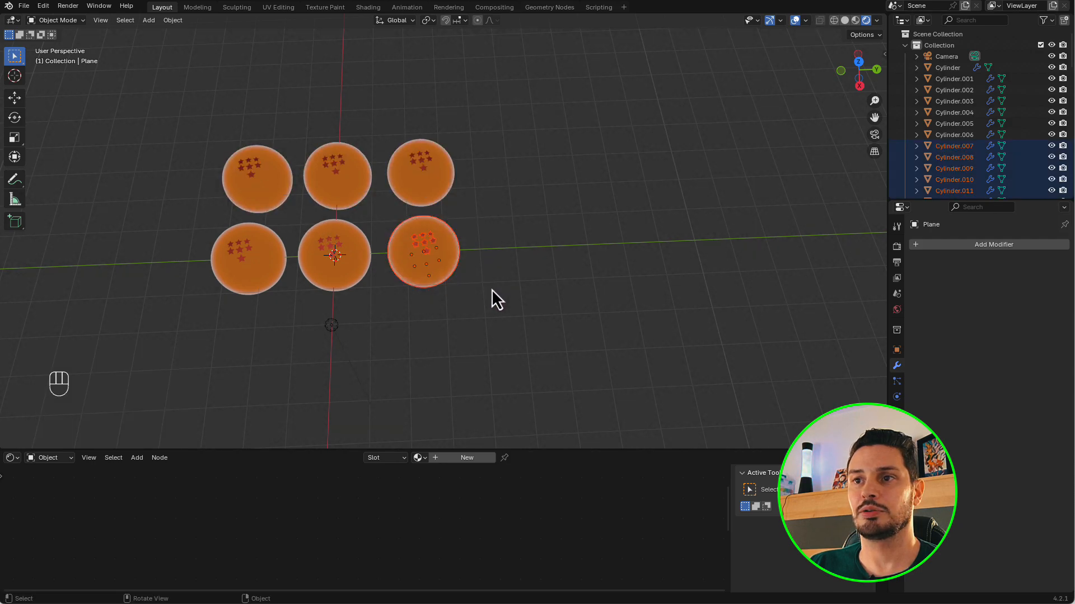
pyautogui.hotkey('shift', 'd')
pyautogui.hotkey('shift', 'z')
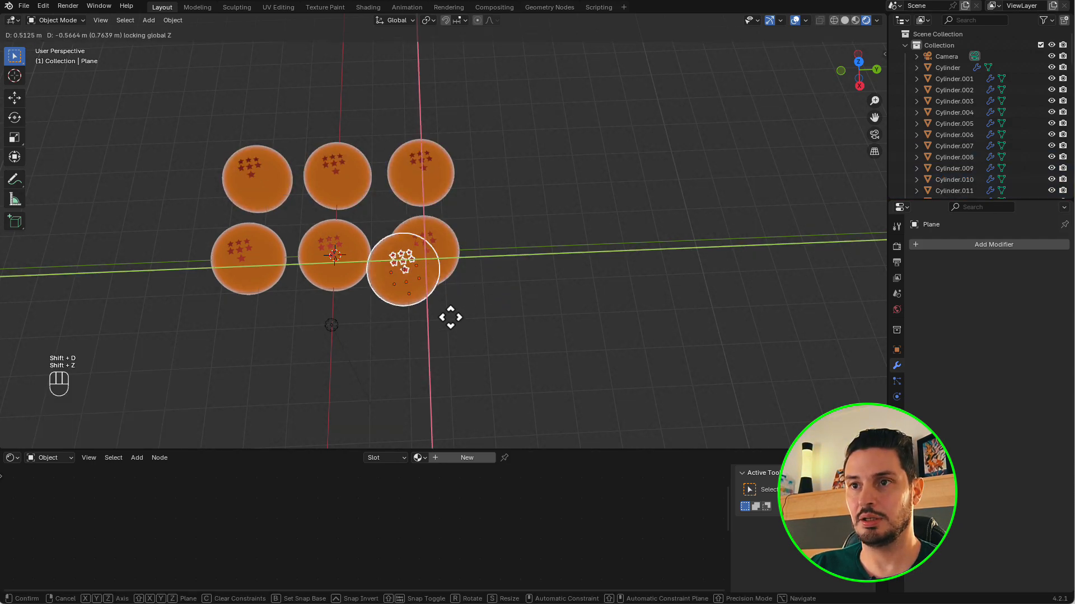
pyautogui.click(432, 363)
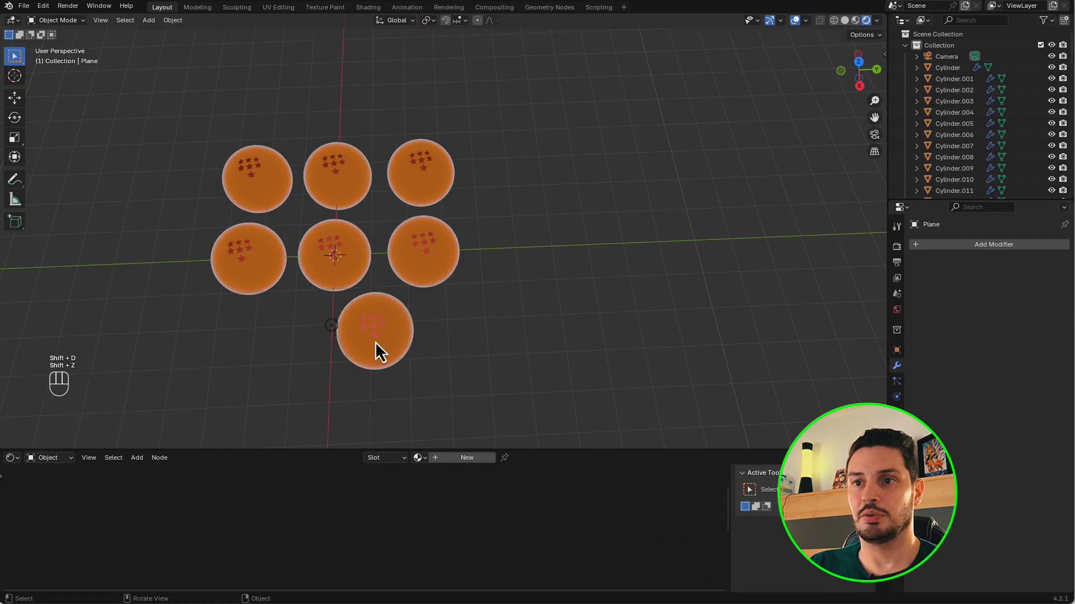
# Delete the lowest star from the original row's +Y ball, leaving two rows of three stars.
pyautogui.scroll(3, 375, 341)
pyautogui.scroll(2, 461, 256)
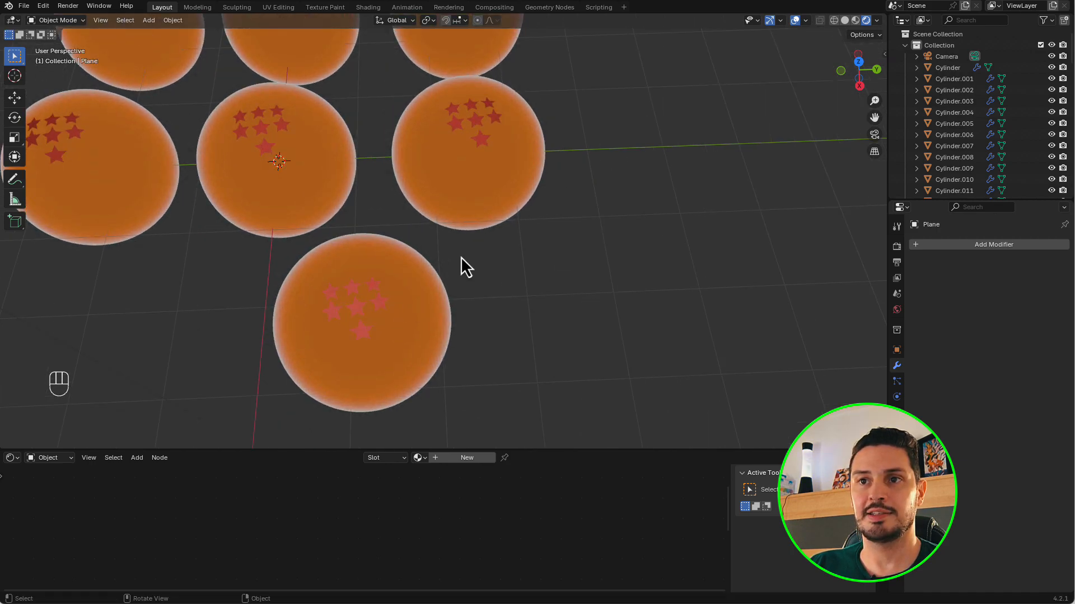
pyautogui.click(482, 143)
pyautogui.press('x')
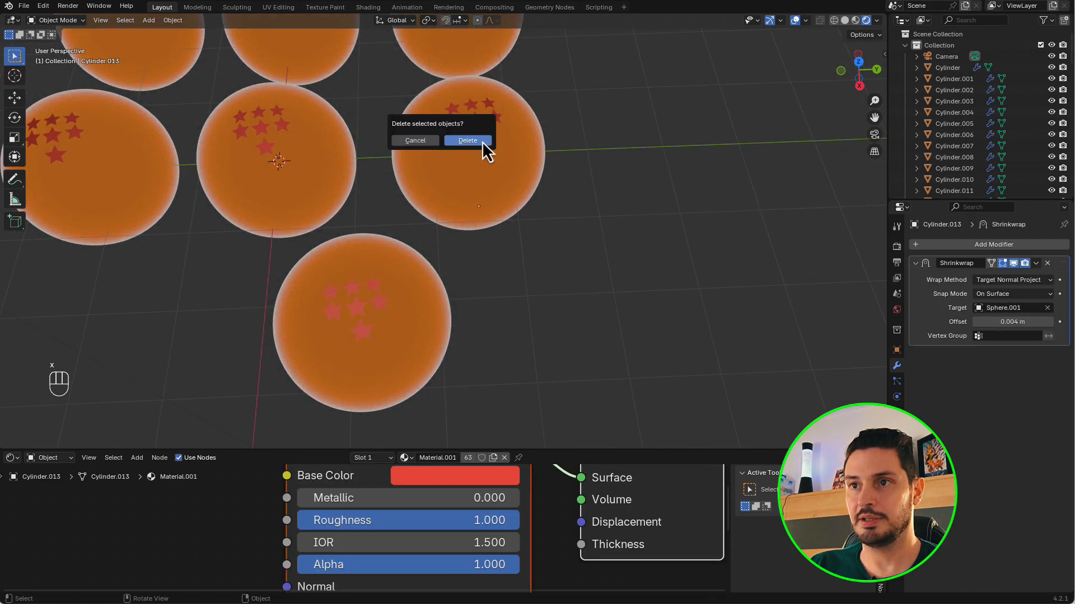
pyautogui.click(468, 140)
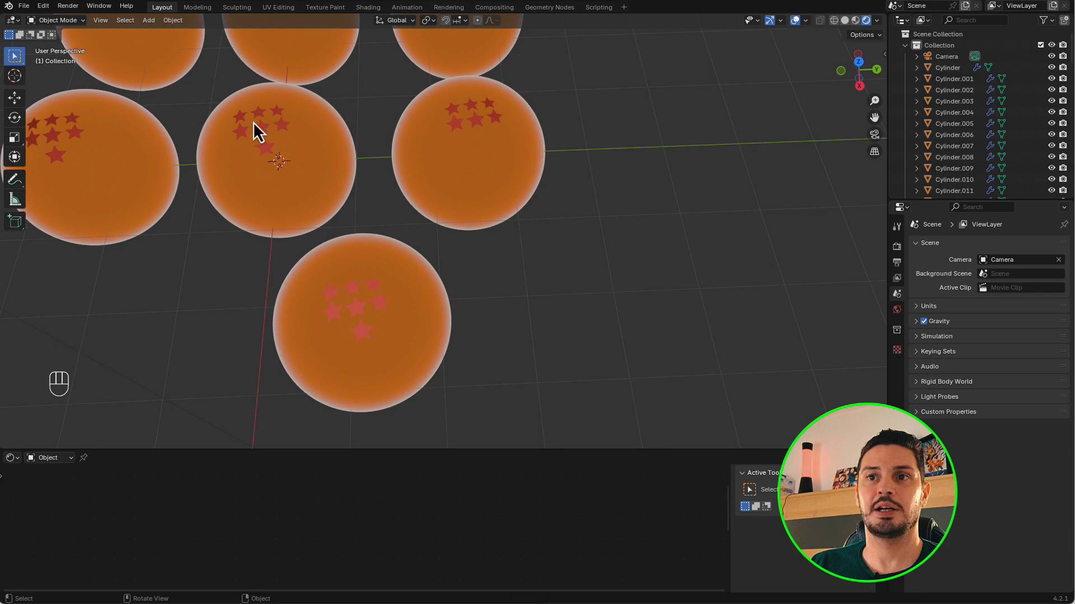
# Delete the centre ball's two stars nearest -Y and move its lowest star about -0.34 m X, -0.42 m Y and 0.17 m Z beside the remaining four.
pyautogui.click(243, 133)
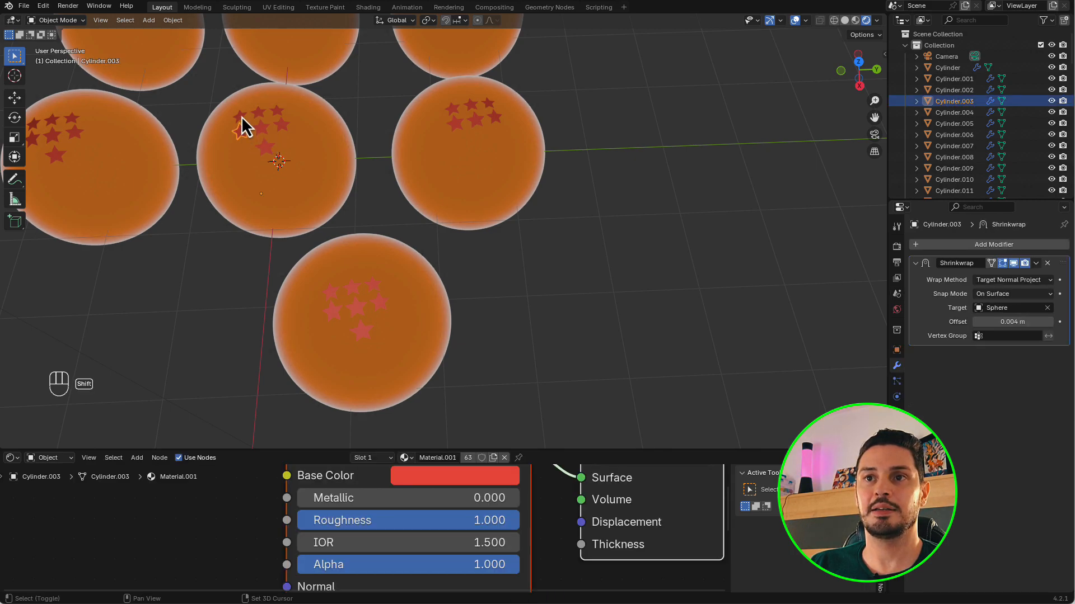
pyautogui.keyDown('shift'); pyautogui.click(241, 116); pyautogui.keyUp('shift')
pyautogui.press('x')
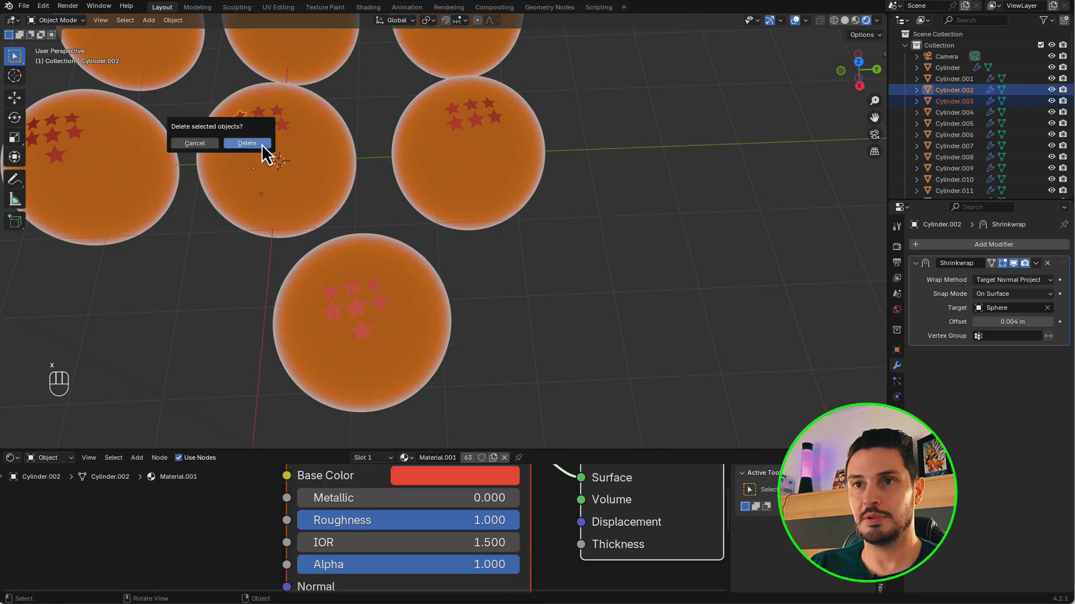
pyautogui.click(258, 147)
pyautogui.click(263, 149)
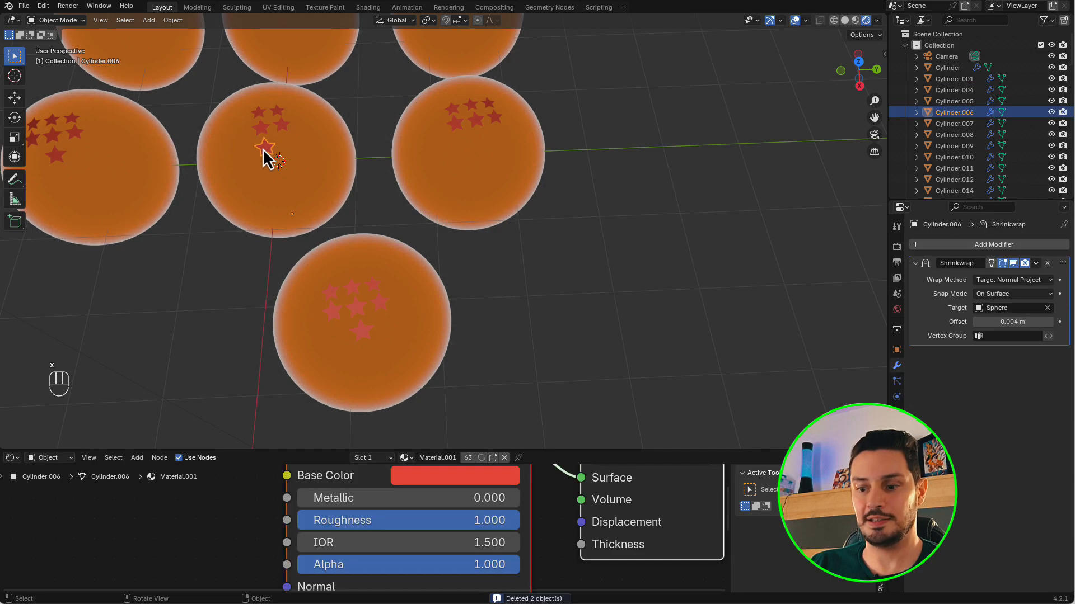
pyautogui.press('g')
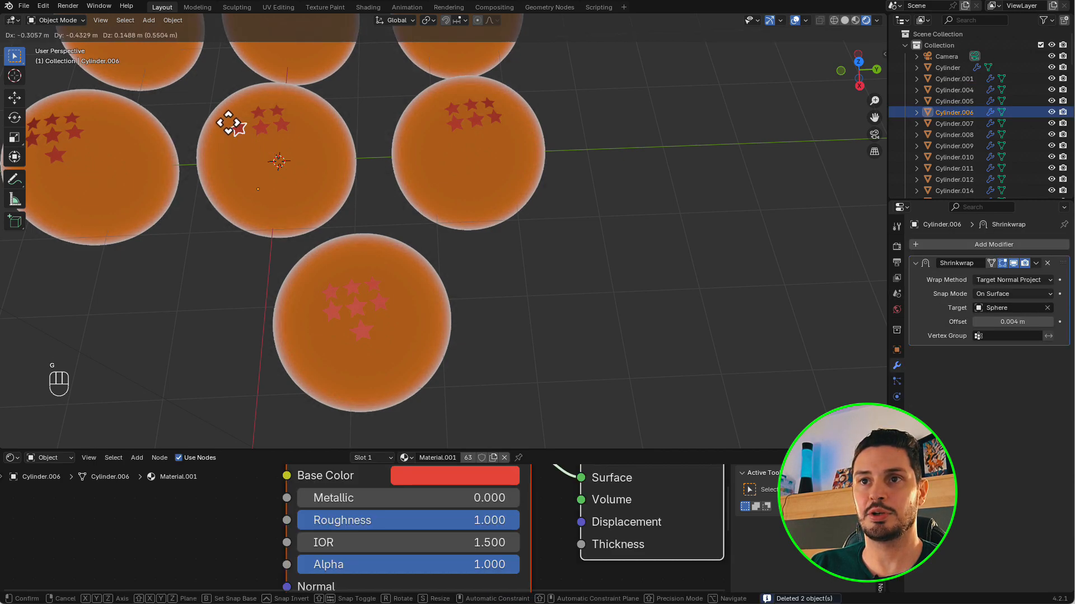
pyautogui.click(229, 121)
# Delete the lowest star and the two stars nearest -Y from the original row's -Y ball.
pyautogui.scroll(-3, 422, 195)
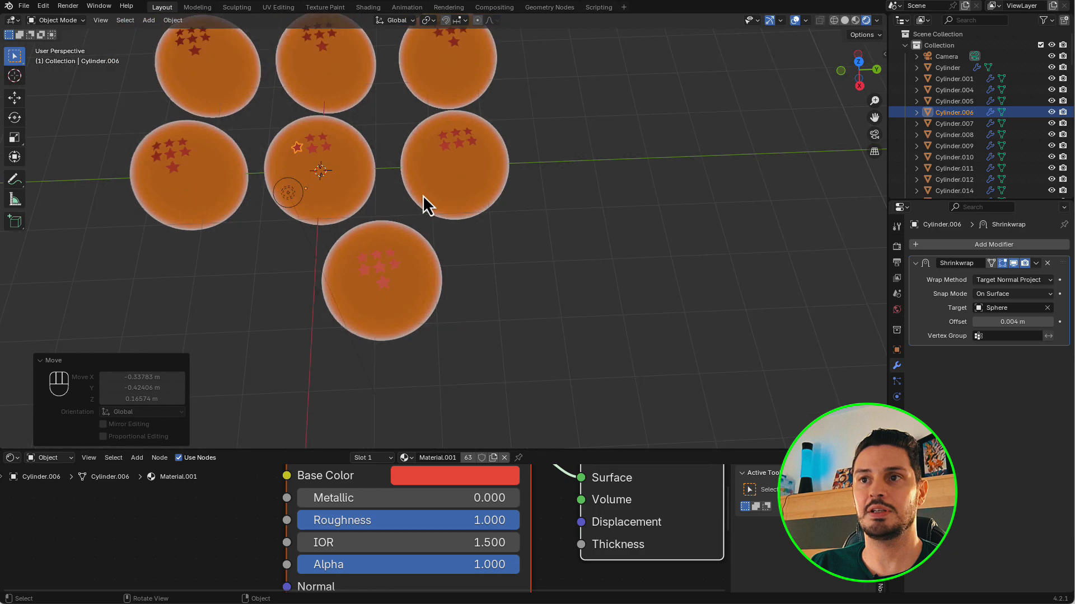
pyautogui.scroll(2, 256, 171)
pyautogui.scroll(2, 227, 165)
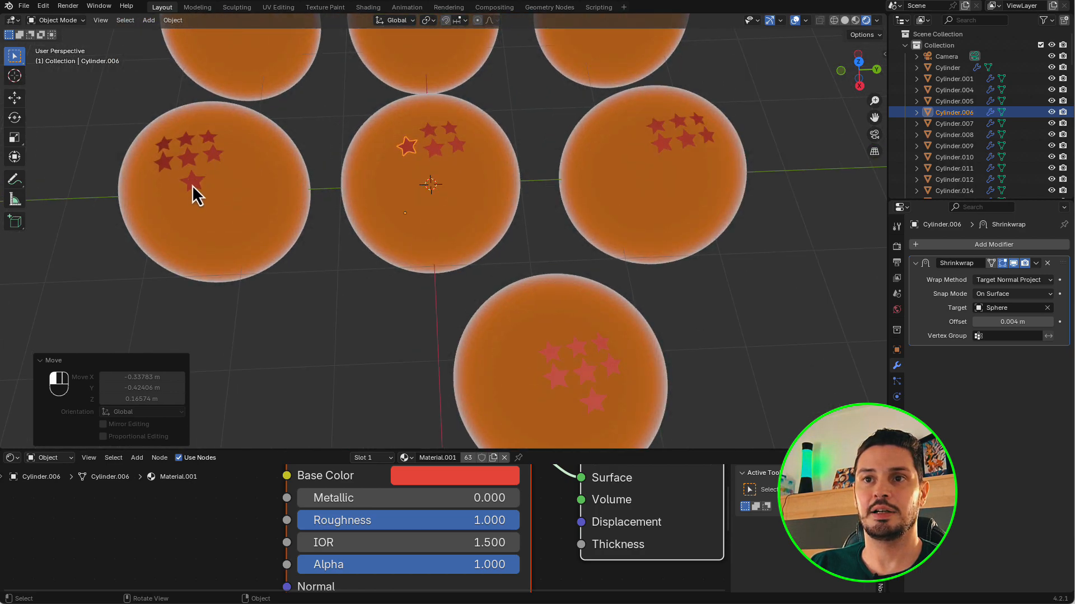
pyautogui.click(192, 185)
pyautogui.keyDown('shift'); pyautogui.click(163, 154); pyautogui.keyUp('shift')
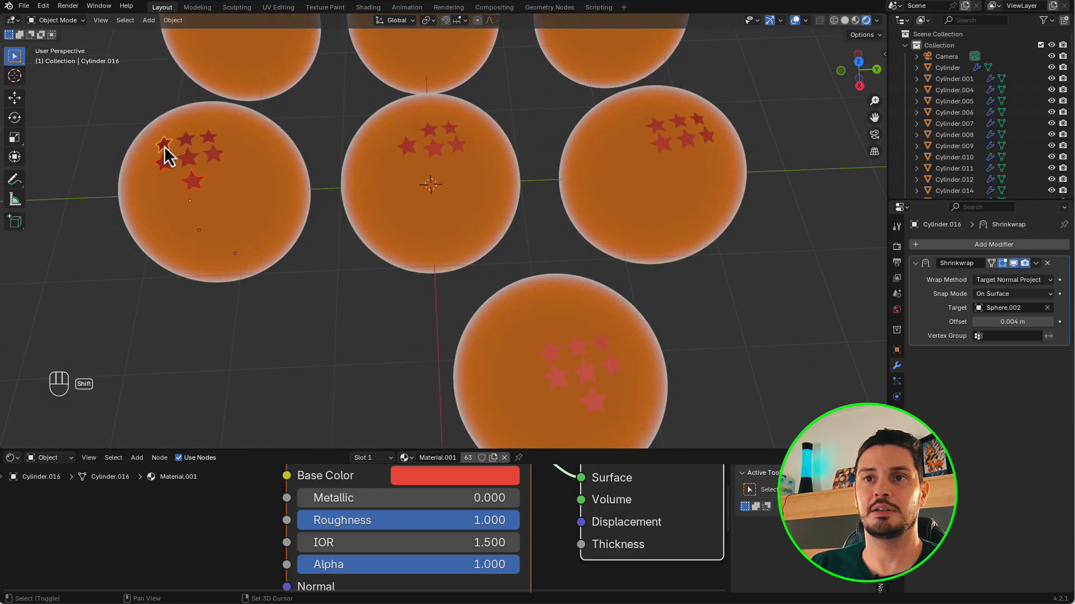
pyautogui.press('x')
pyautogui.click(164, 155)
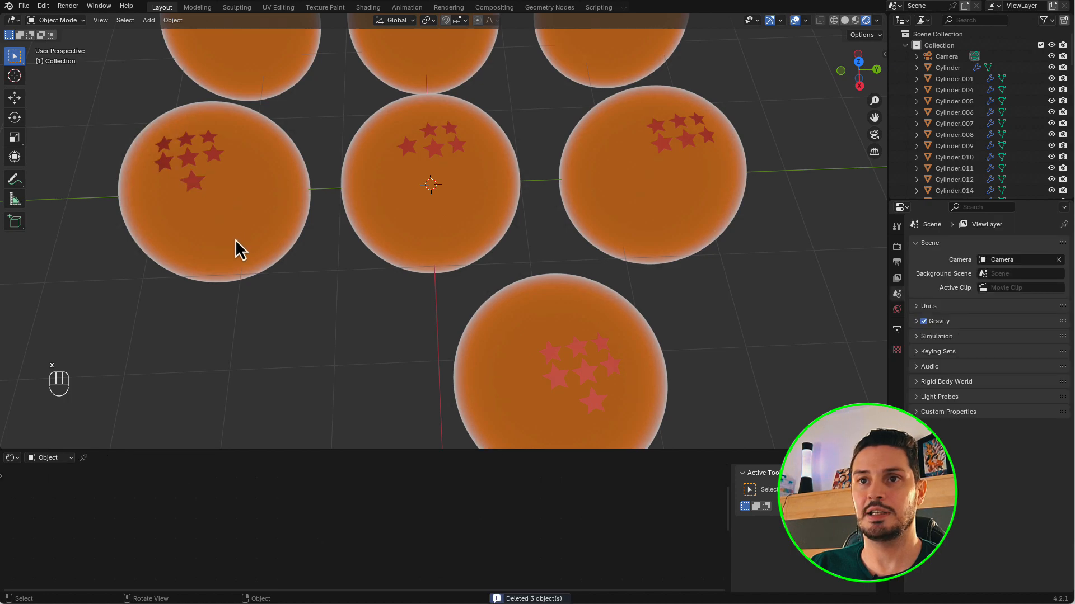
# Delete the three overlapping duplicate stars in the same positions on the original row's -Y ball, leaving a block of four.
pyautogui.scroll(-4, 197, 190)
pyautogui.scroll(3, 196, 179)
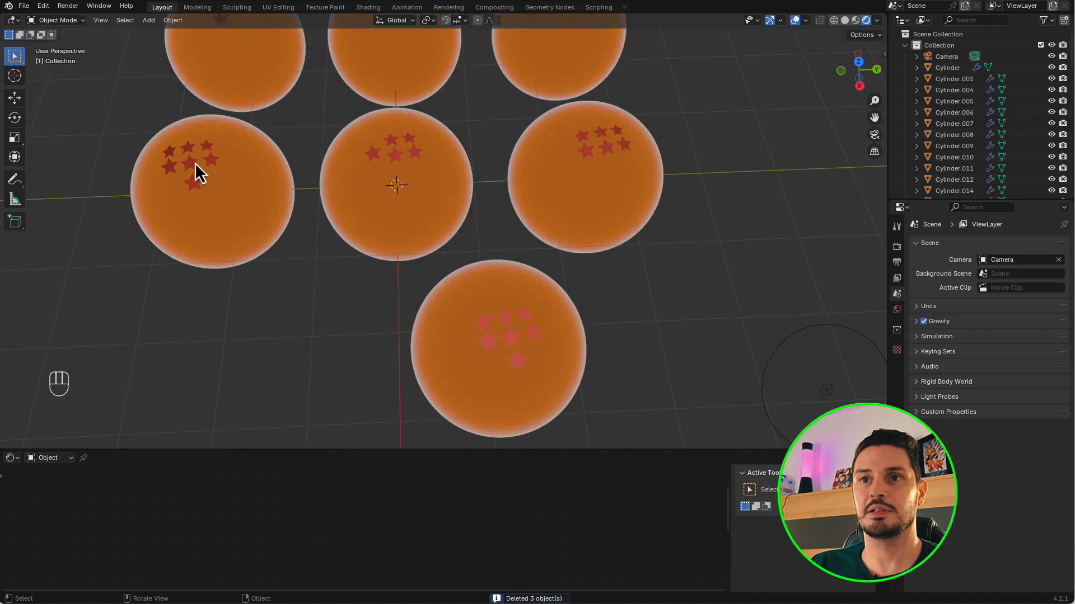
pyautogui.click(194, 183)
pyautogui.keyDown('shift'); pyautogui.click(170, 168); pyautogui.keyUp('shift')
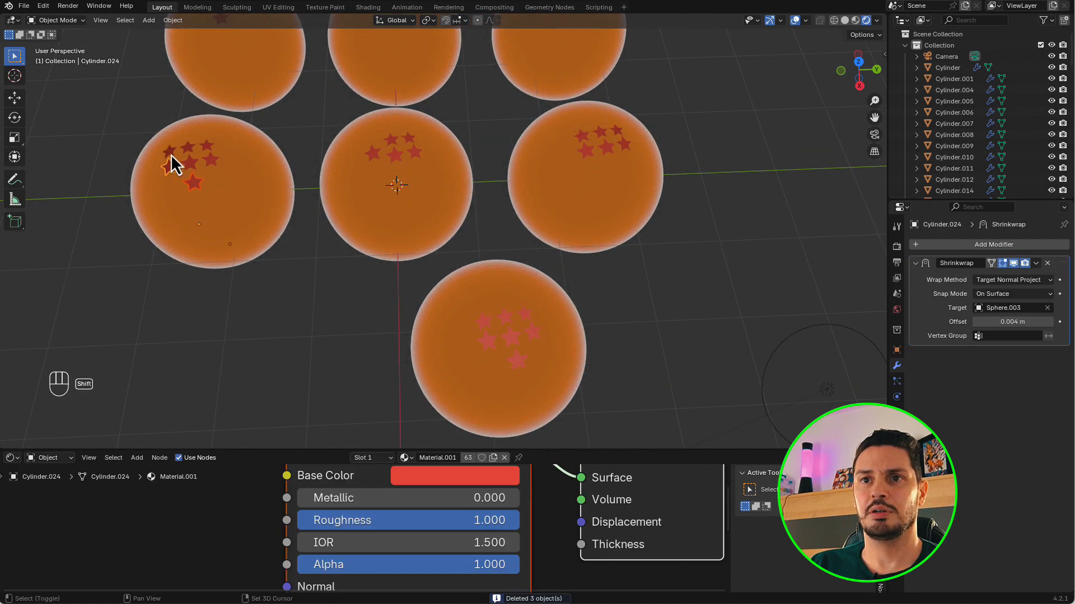
pyautogui.press('x')
pyautogui.click(170, 154)
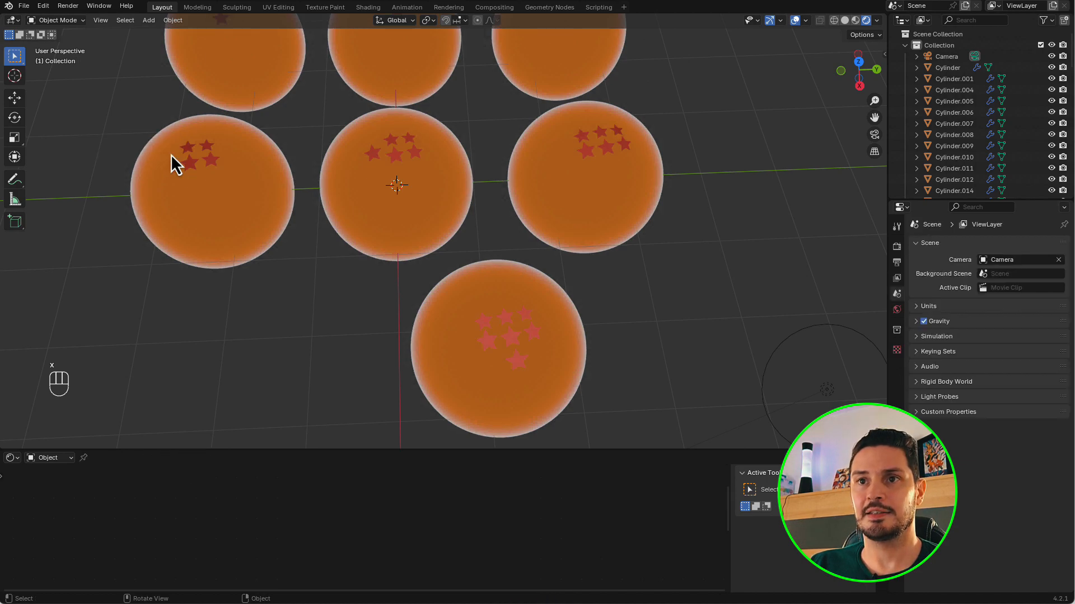
# In the second row, delete four stars from the +Y ball, five from the middle ball and six from the -Y ball.
pyautogui.scroll(-2, 237, 254)
pyautogui.scroll(-4, 330, 308)
pyautogui.scroll(4, 427, 246)
pyautogui.scroll(-1, 419, 244)
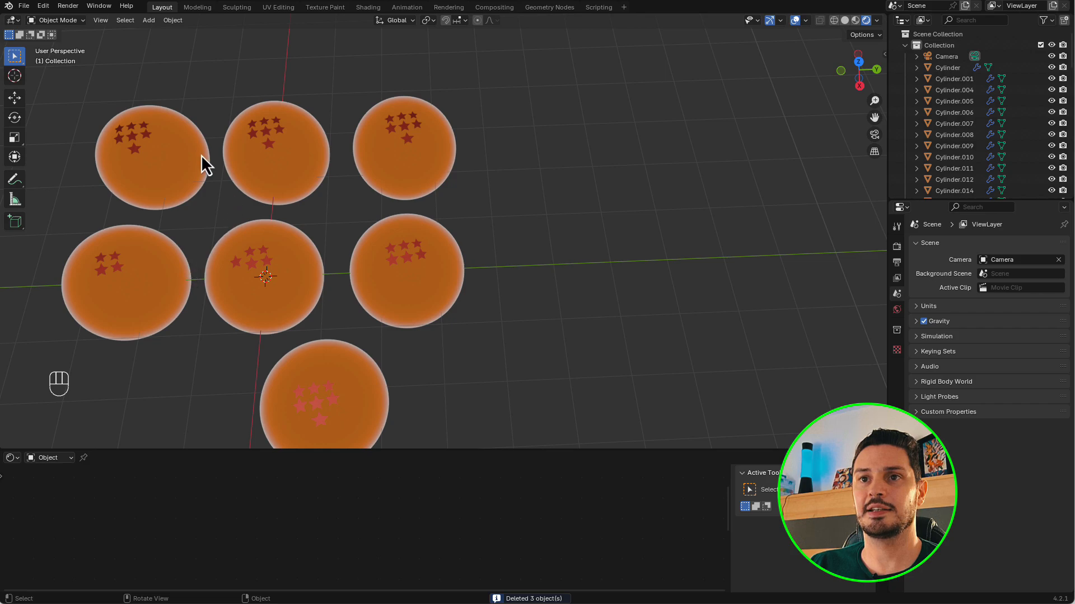
pyautogui.scroll(3, 437, 121)
pyautogui.click(432, 126)
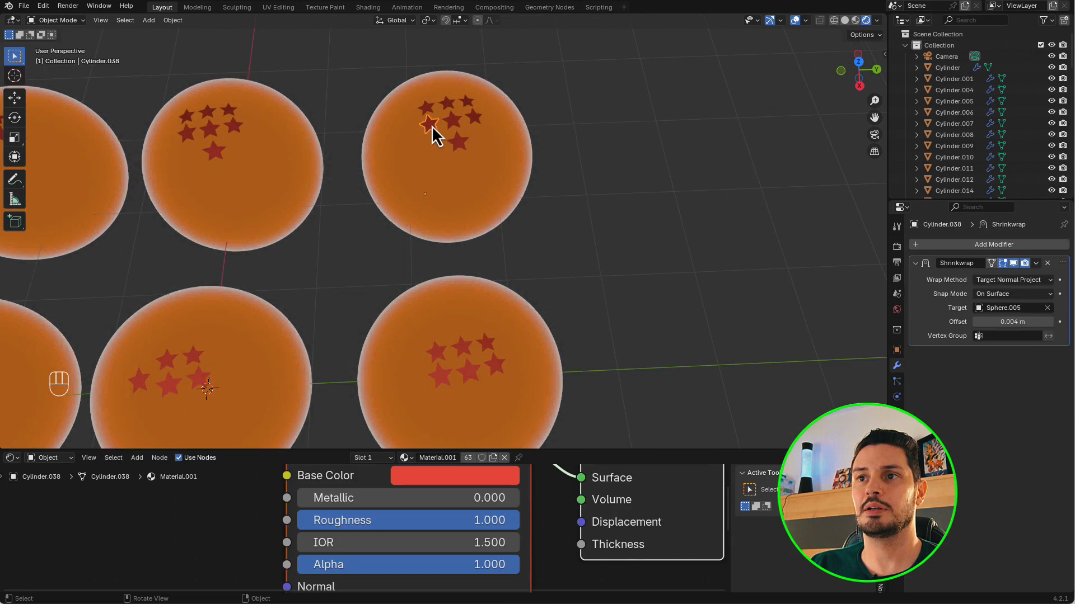
pyautogui.keyDown('shift'); pyautogui.click(476, 117); pyautogui.keyUp('shift')
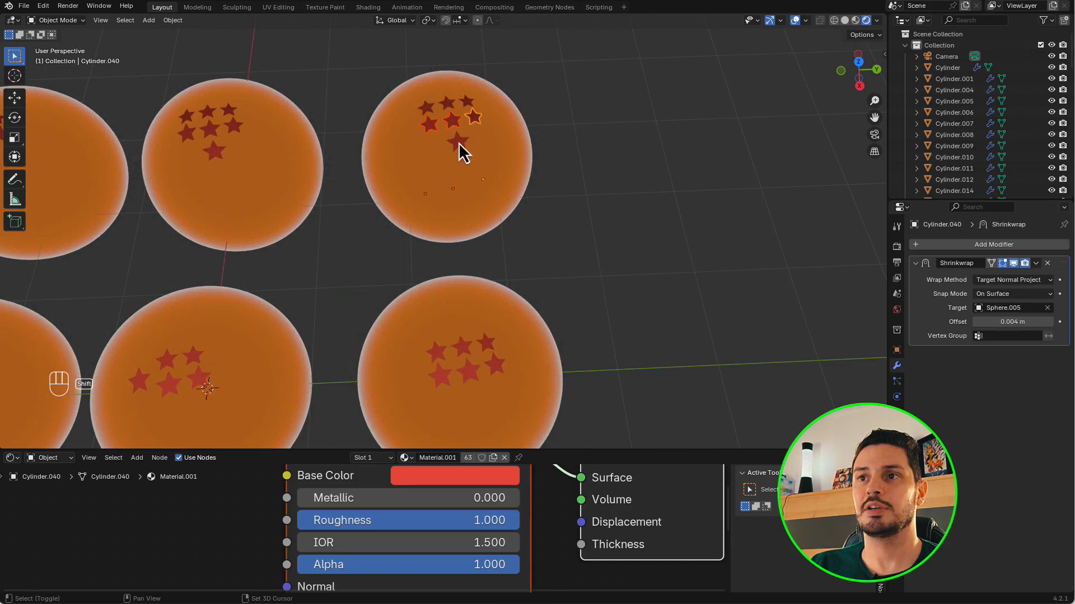
pyautogui.keyDown('shift'); pyautogui.click(458, 143); pyautogui.keyUp('shift')
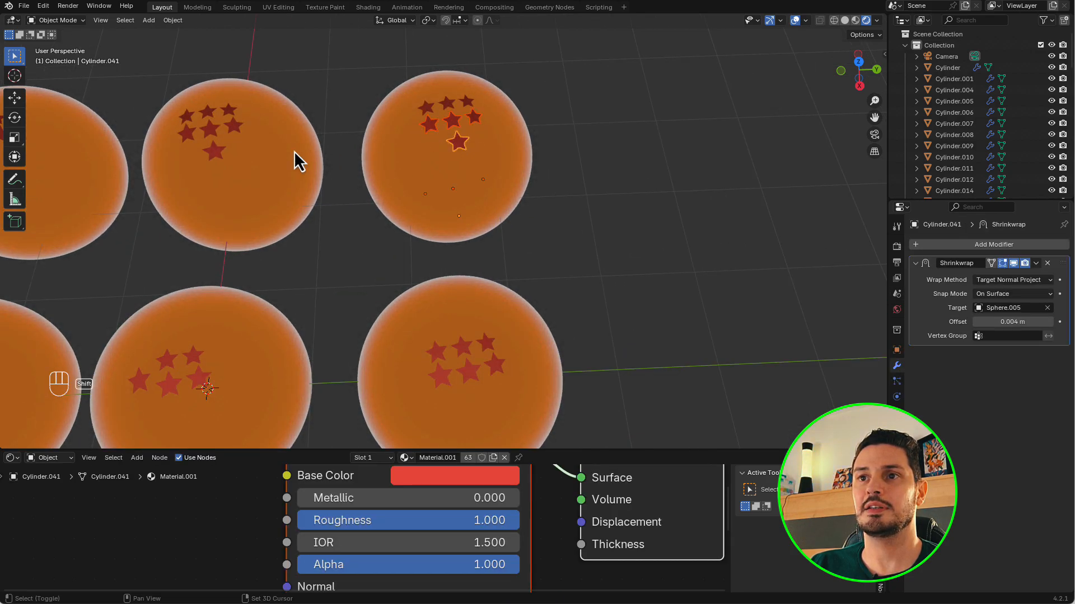
pyautogui.keyDown('shift'); pyautogui.click(235, 127); pyautogui.keyUp('shift')
pyautogui.keyDown('shift'); pyautogui.click(230, 111); pyautogui.keyUp('shift')
pyautogui.keyDown('shift'); pyautogui.click(216, 151); pyautogui.keyUp('shift')
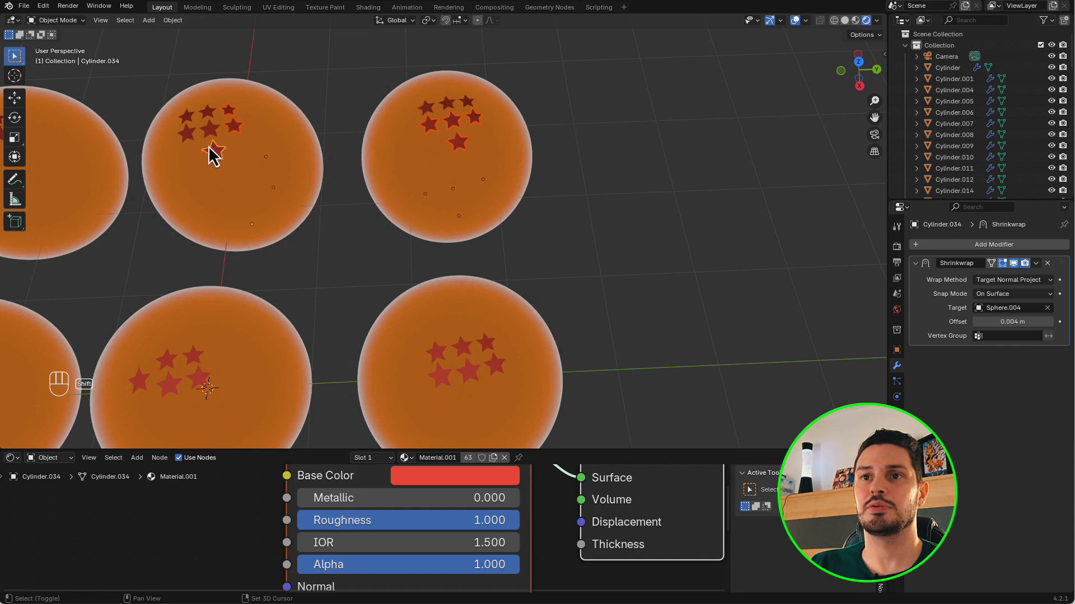
pyautogui.keyDown('shift'); pyautogui.click(188, 130); pyautogui.keyUp('shift')
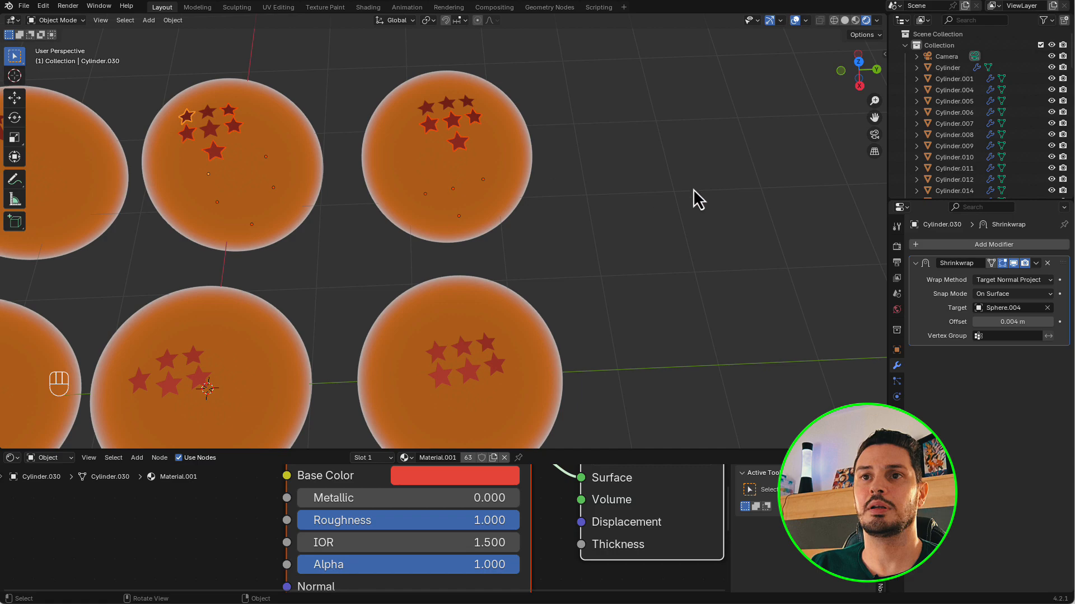
pyautogui.scroll(-3, 693, 189)
pyautogui.scroll(2, 336, 188)
pyautogui.scroll(2, 252, 164)
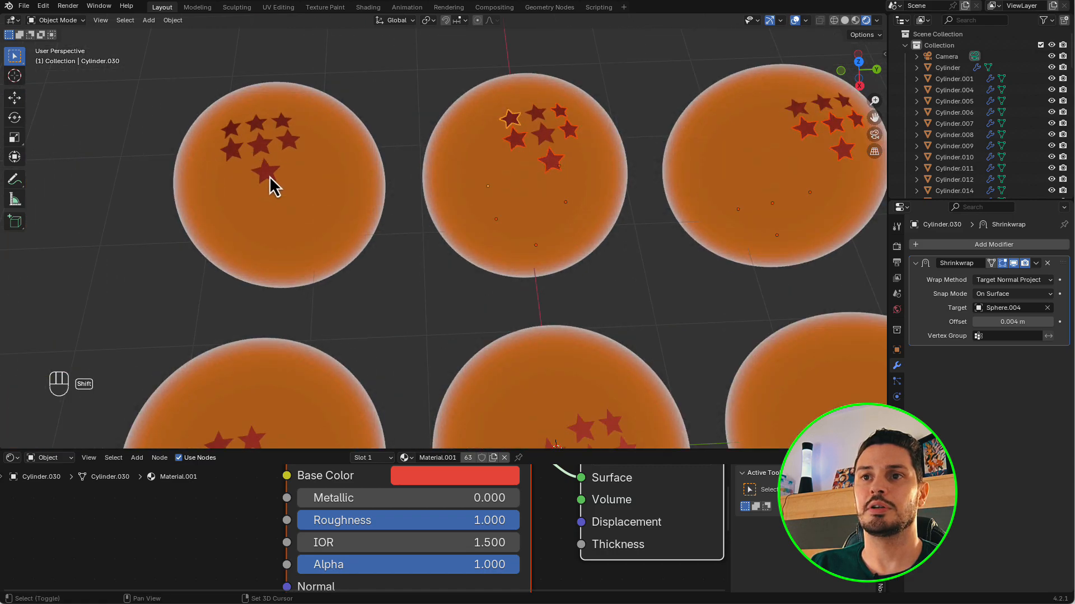
pyautogui.keyDown('shift'); pyautogui.click(284, 128); pyautogui.keyUp('shift')
pyautogui.keyDown('shift'); pyautogui.click(282, 122); pyautogui.keyUp('shift')
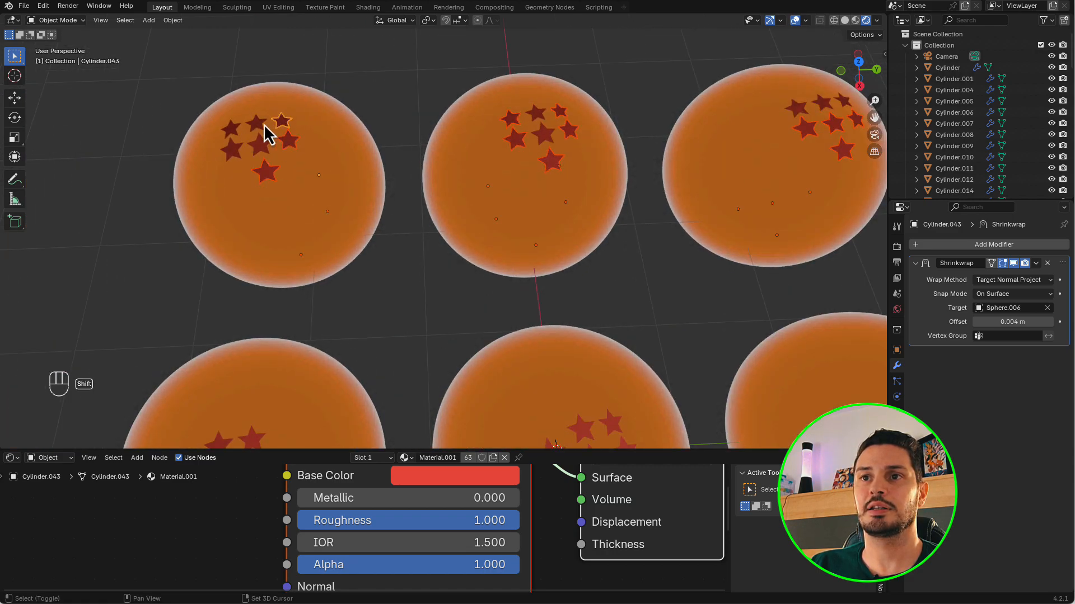
pyautogui.keyDown('shift'); pyautogui.click(256, 123); pyautogui.keyUp('shift')
pyautogui.keyDown('shift'); pyautogui.click(232, 132); pyautogui.keyUp('shift')
pyautogui.keyDown('shift'); pyautogui.click(231, 150); pyautogui.keyUp('shift')
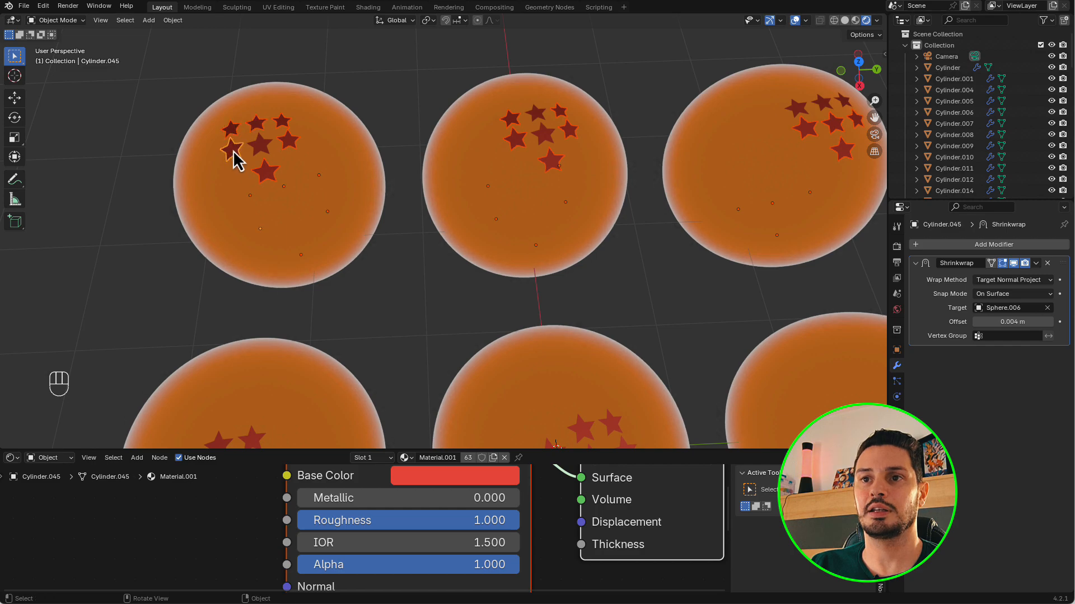
pyautogui.press('x')
pyautogui.click(233, 150)
# Delete the six overlapping duplicate stars around the central star on the second row's -Y ball.
pyautogui.scroll(-3, 246, 179)
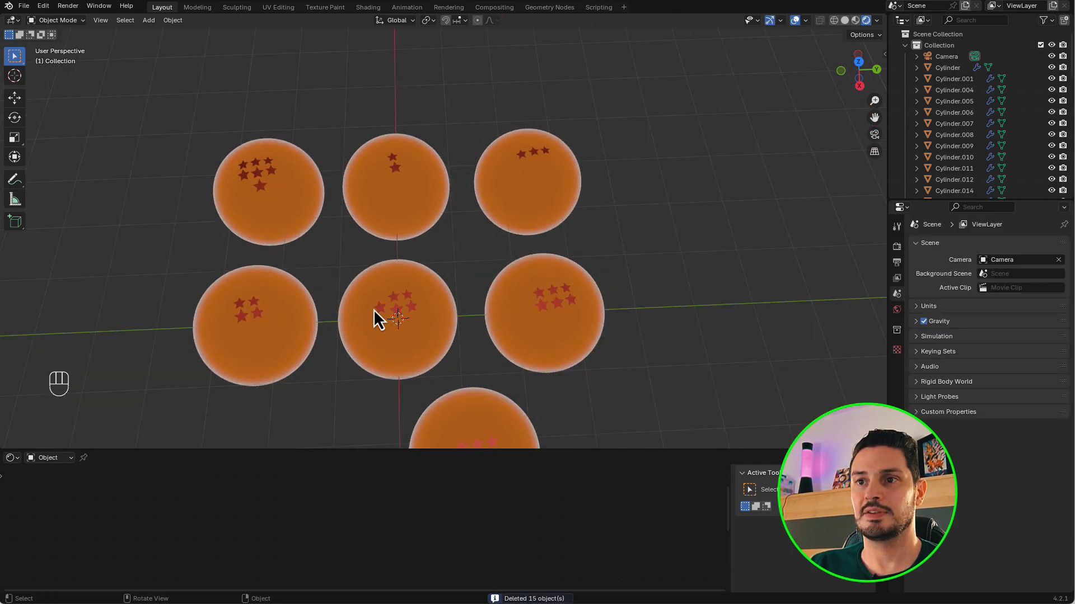
pyautogui.scroll(4, 336, 170)
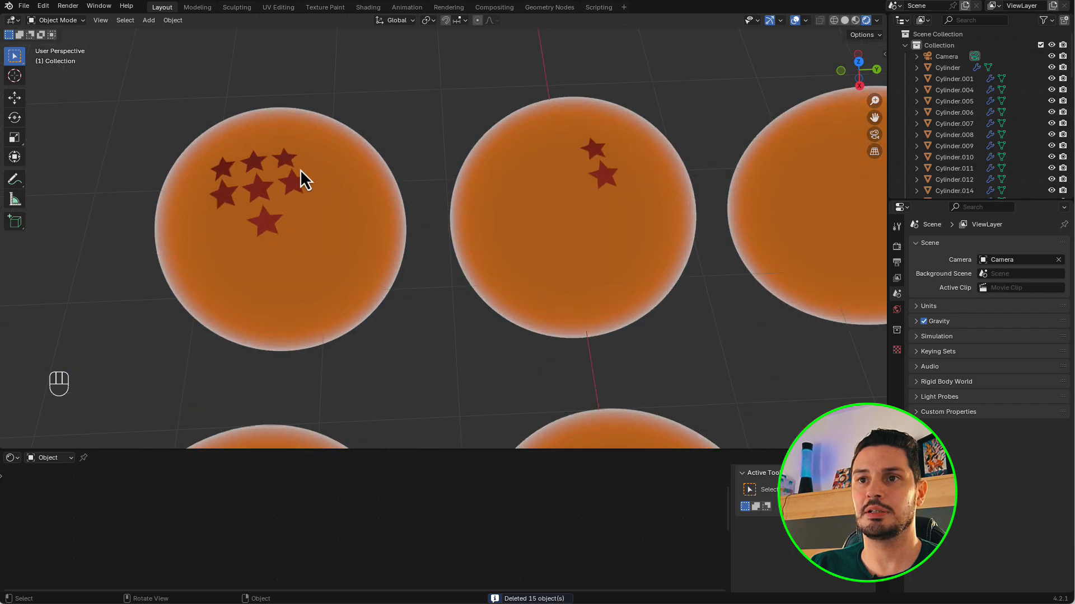
pyautogui.click(288, 159)
pyautogui.keyDown('shift'); pyautogui.click(292, 184); pyautogui.keyUp('shift')
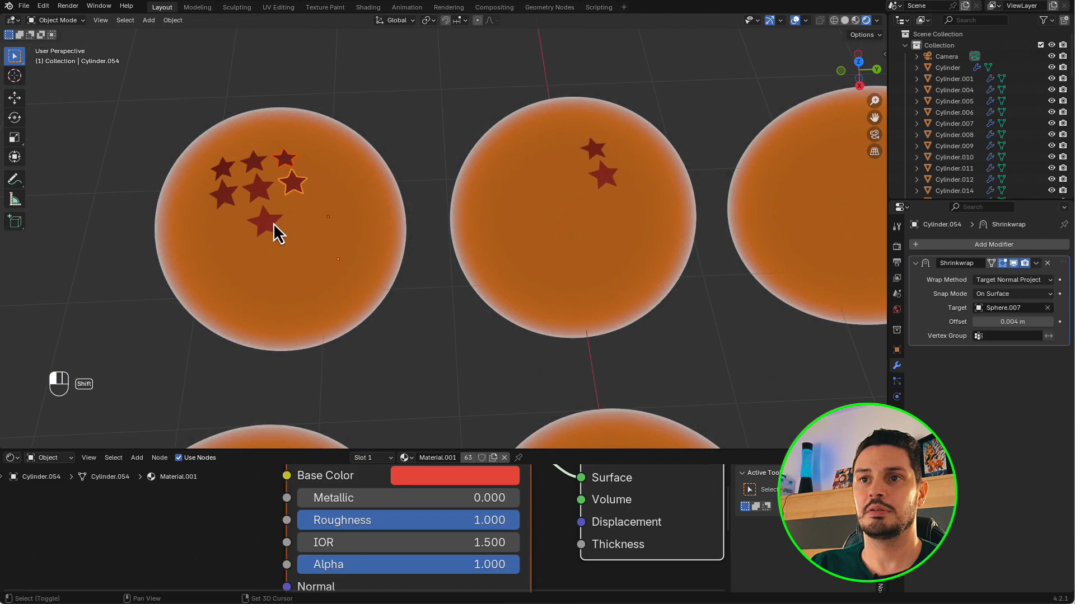
pyautogui.keyDown('shift'); pyautogui.click(269, 224); pyautogui.keyUp('shift')
pyautogui.keyDown('shift'); pyautogui.click(224, 197); pyautogui.keyUp('shift')
pyautogui.keyDown('shift'); pyautogui.click(224, 167); pyautogui.keyUp('shift')
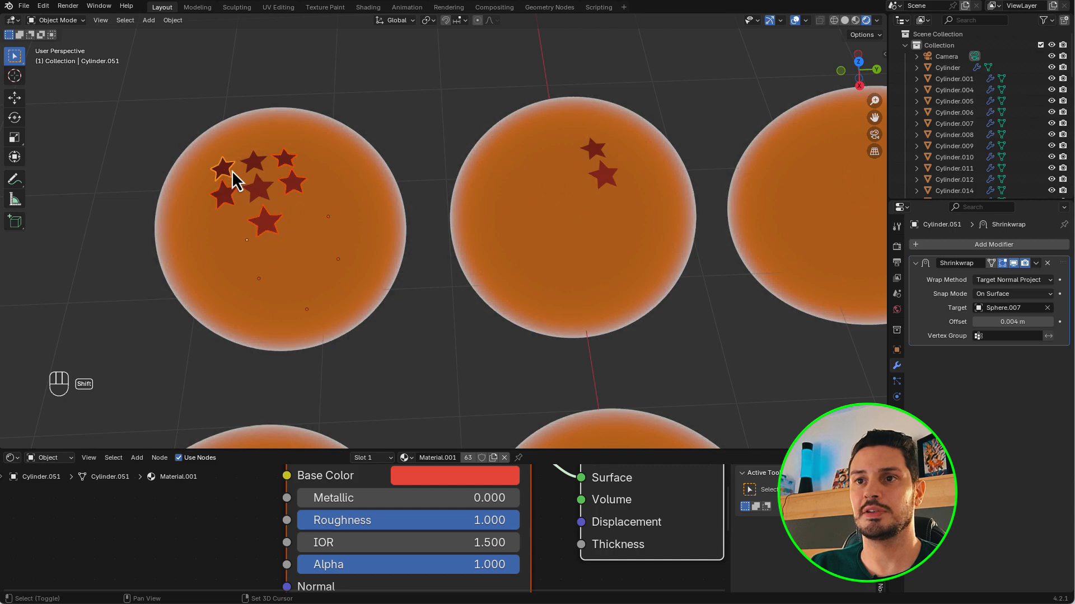
pyautogui.keyDown('shift'); pyautogui.click(255, 164); pyautogui.keyUp('shift')
pyautogui.press('x')
pyautogui.click(256, 163)
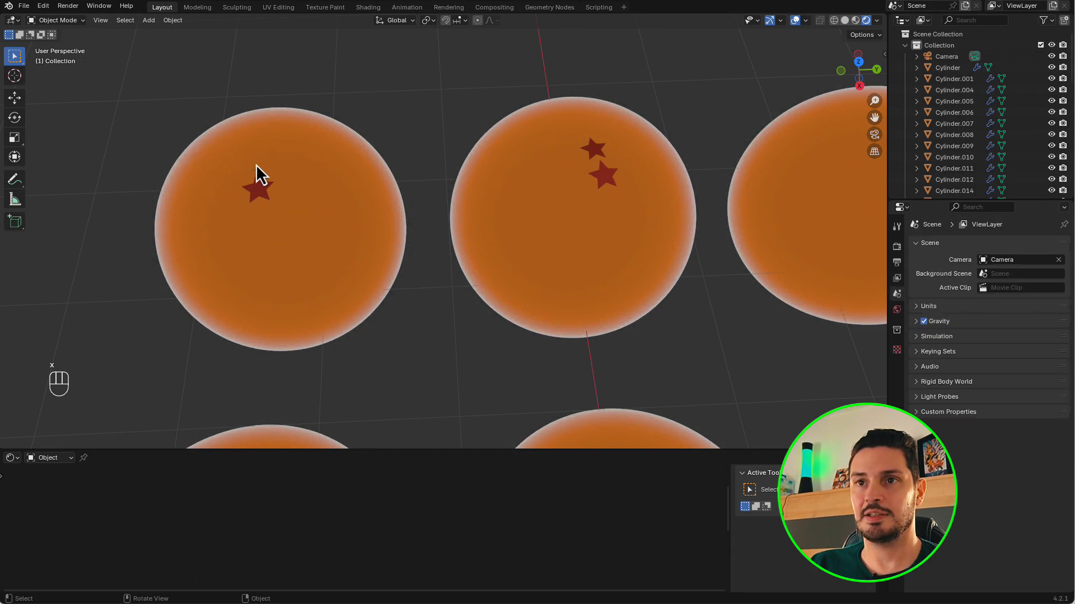
# Make the hidden floor plane visible again beneath the seven balls.
pyautogui.scroll(-4, 255, 147)
pyautogui.scroll(-1, 448, 298)
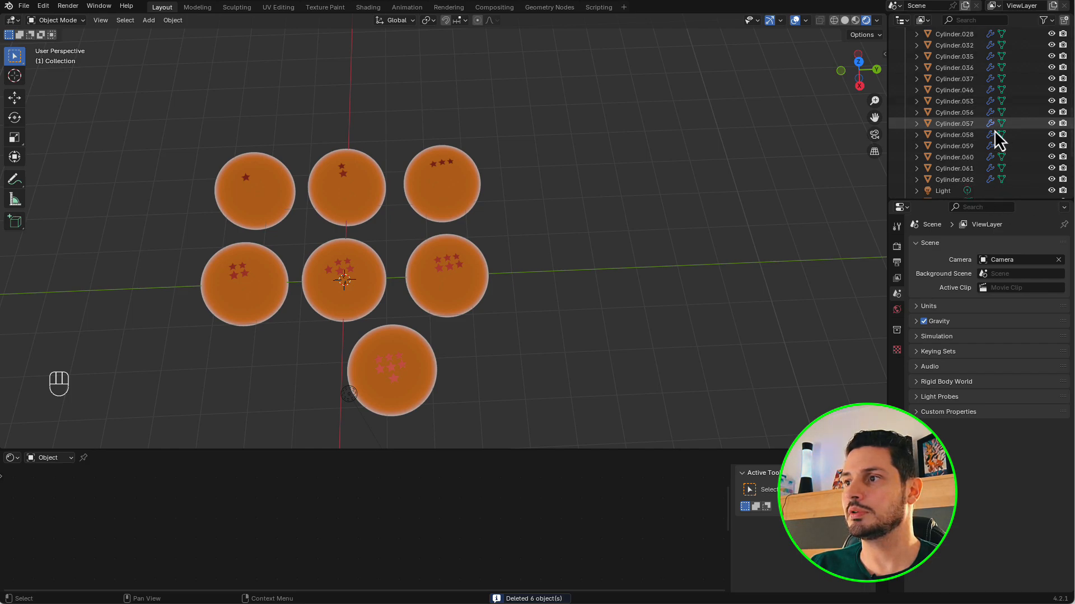
pyautogui.scroll(-10, 994, 130)
pyautogui.click(1052, 86)
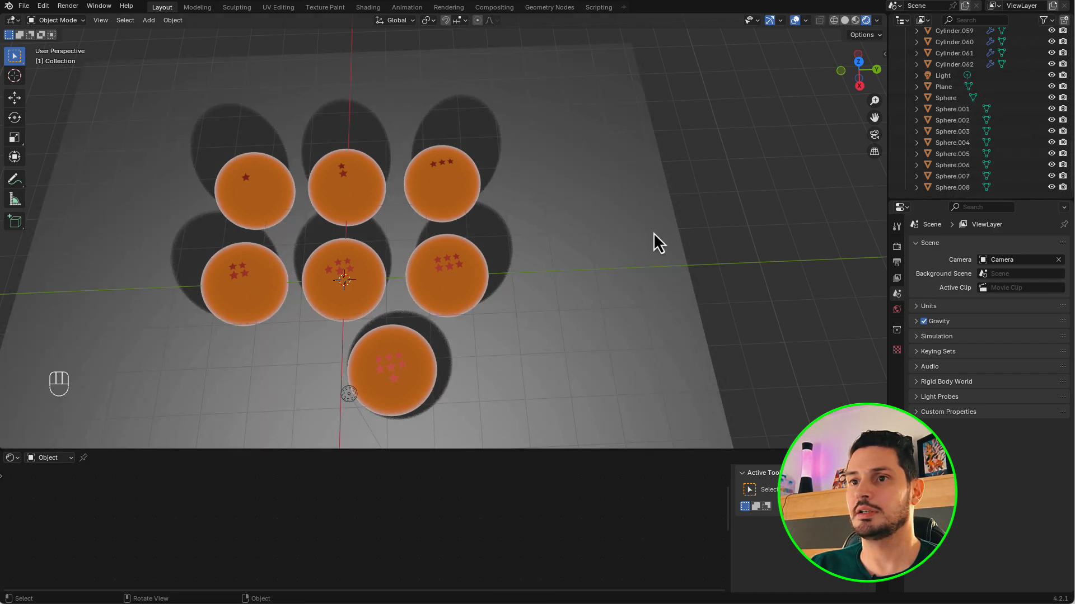
pyautogui.moveTo(726, 173); pyautogui.dragTo(736, 155, button='middle')
pyautogui.scroll(-2, 644, 150)
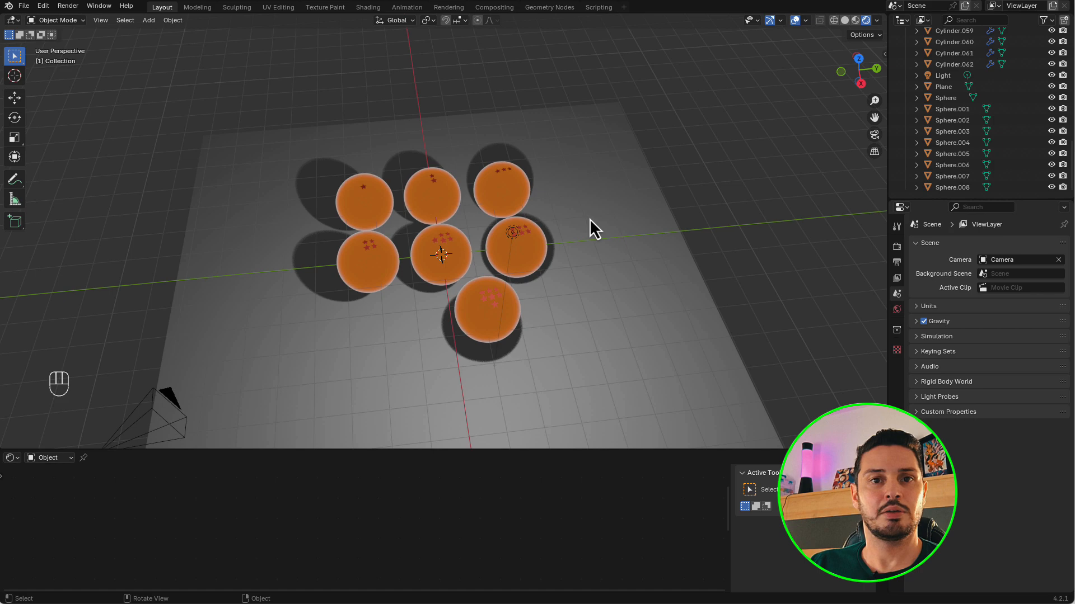